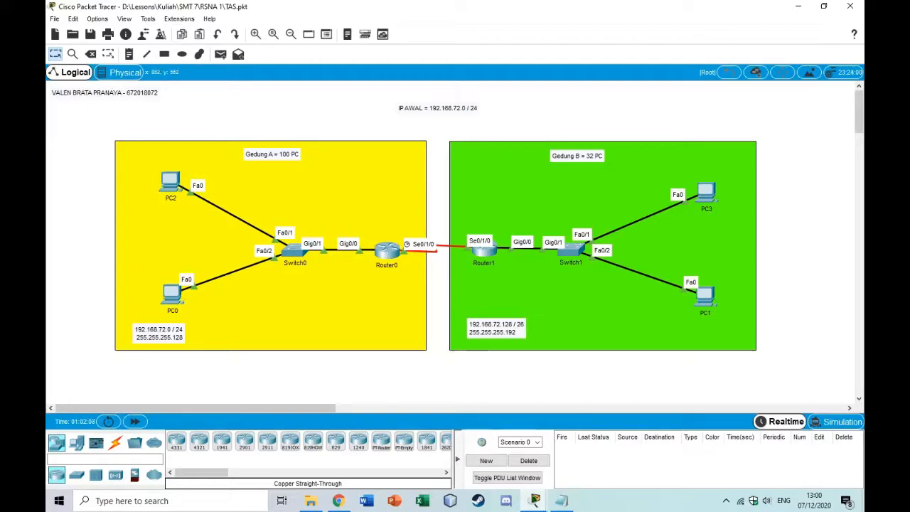
- Switch to the VLSM TAS RSNA notes in Notepad and review the subnet calculations for Gedung A, Gedung B and the Router A - Router B link
left_click(562, 500)
scroll(492, 222, "up", 7)
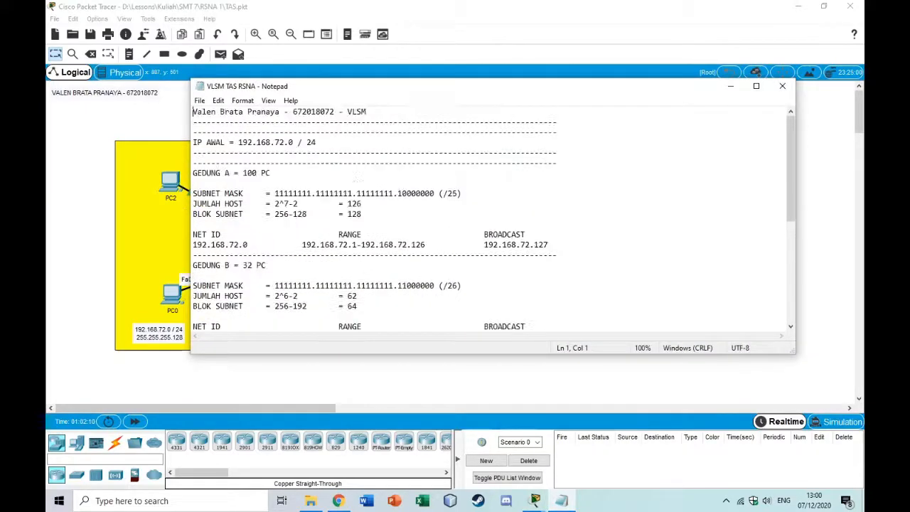
left_click(238, 152)
left_click_drag(193, 173, 324, 285)
scroll(324, 285, "down", 1)
scroll(492, 221, "down", 5)
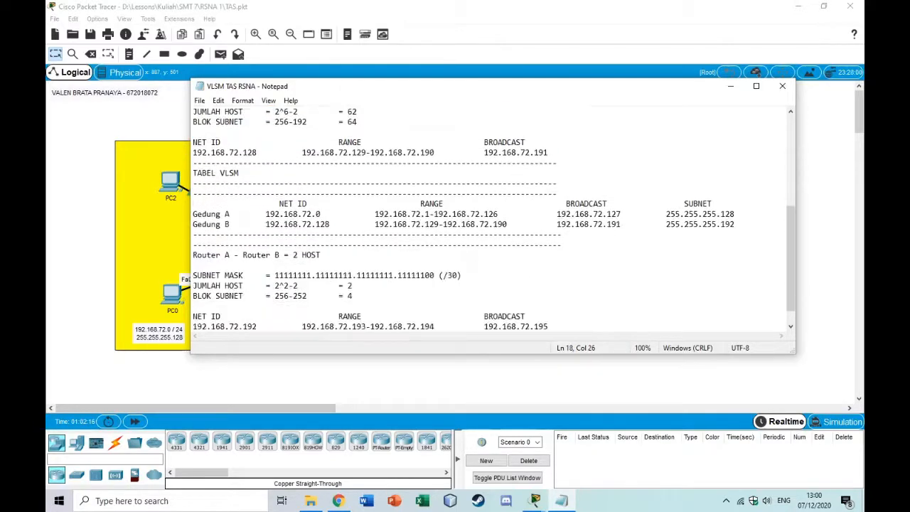
scroll(493, 219, "down", 1)
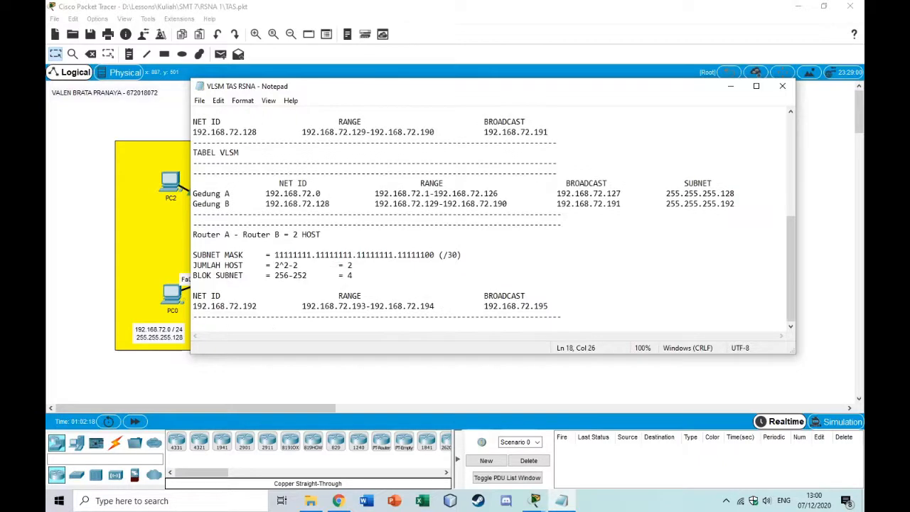
left_click_drag(192, 234, 562, 317)
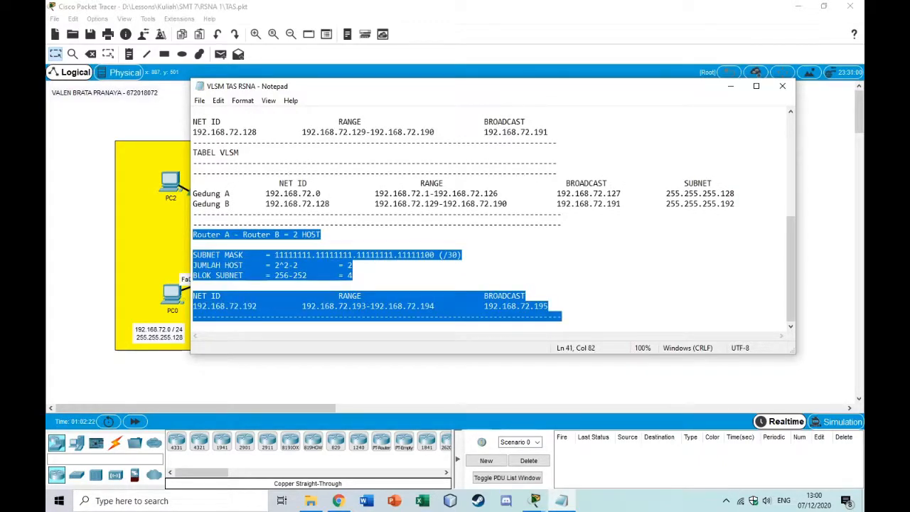
- Reposition the VLSM notes window, recheck the subnet calculations from the beginning through the router link, and minimize Notepad
left_click_drag(426, 86, 366, 348)
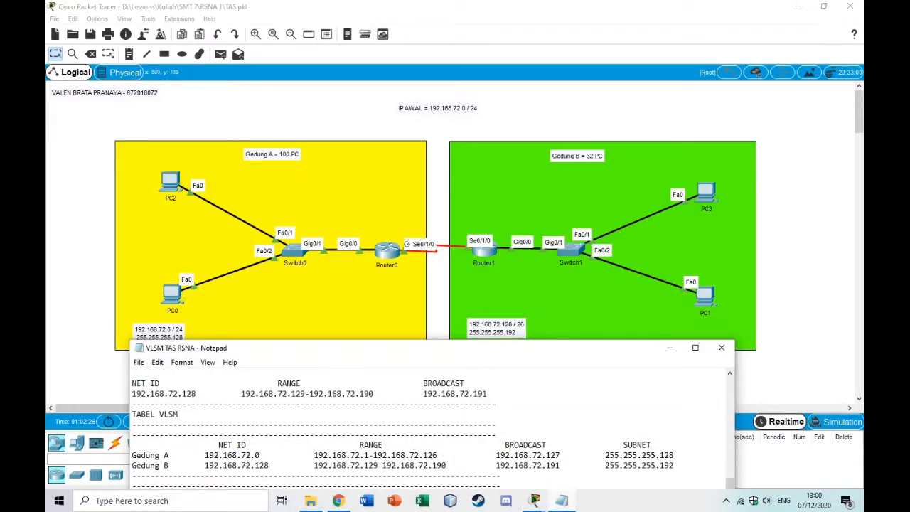
left_click_drag(366, 347, 415, 139)
scroll(483, 273, "up", 7)
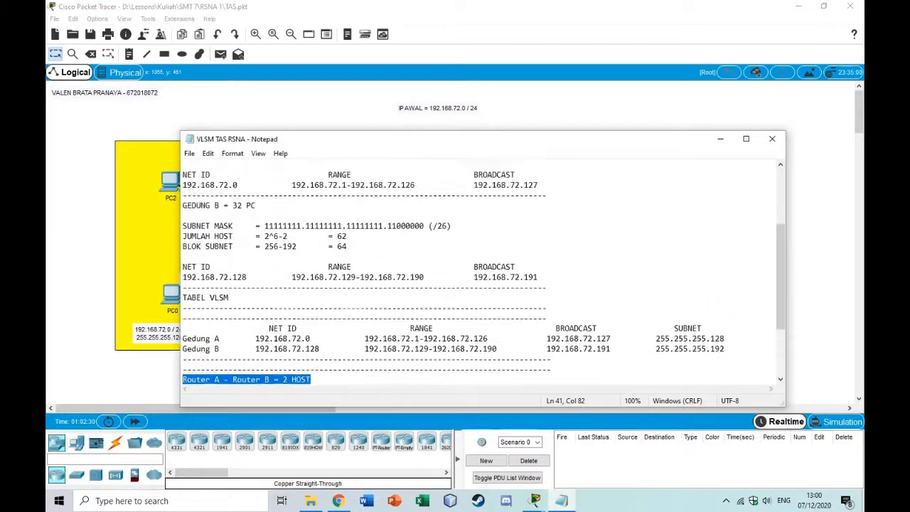
scroll(483, 274, "up", 2)
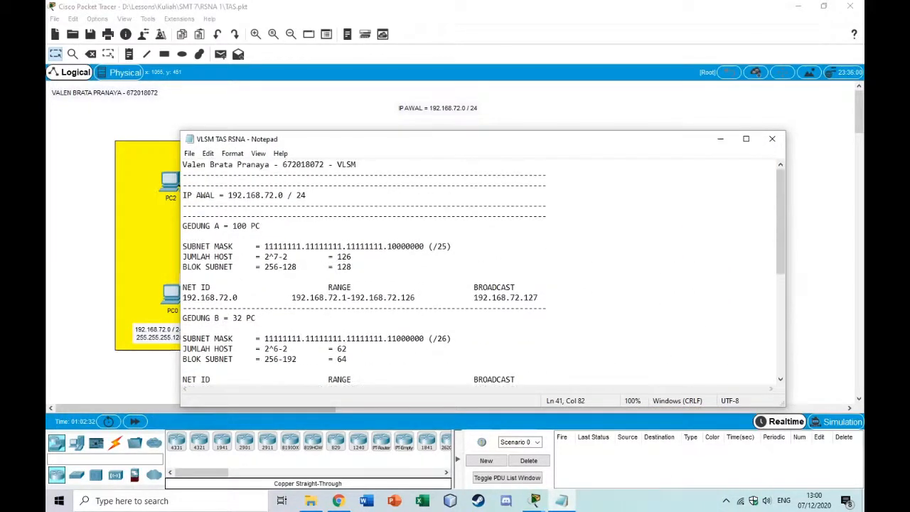
scroll(484, 274, "down", 7)
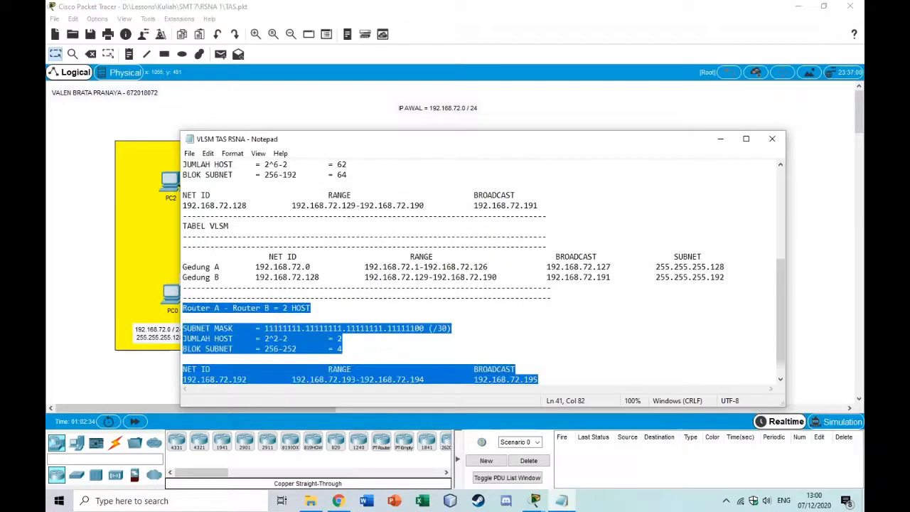
left_click(719, 138)
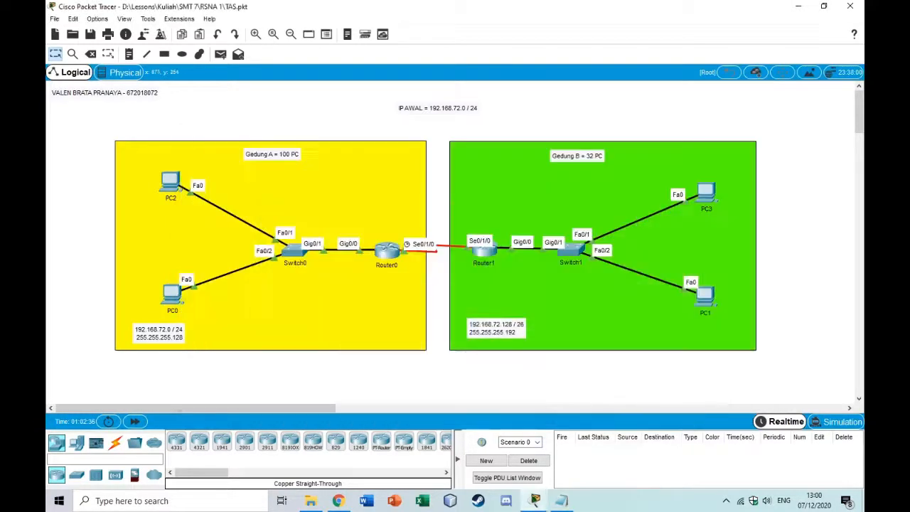
- Open Router0's command-line interface and review its earlier basic setup and interface configuration commands
left_click(385, 247)
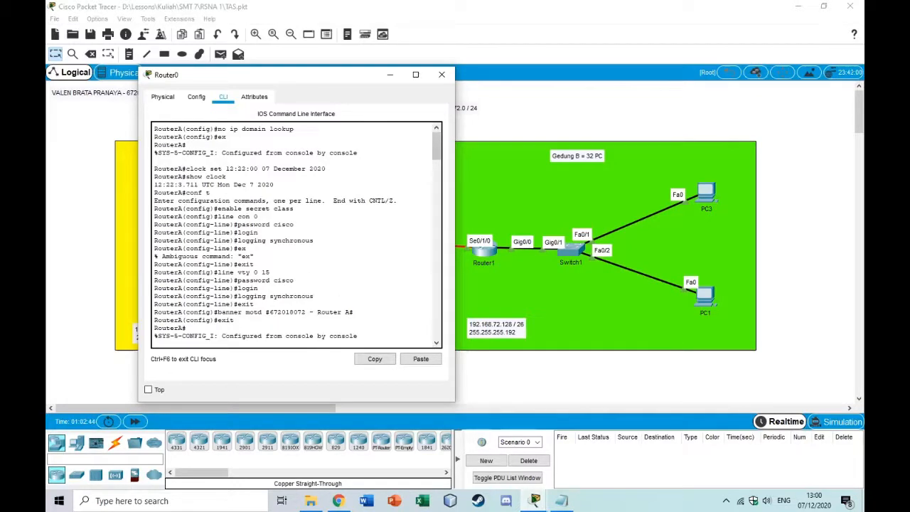
scroll(295, 234, "down", 8)
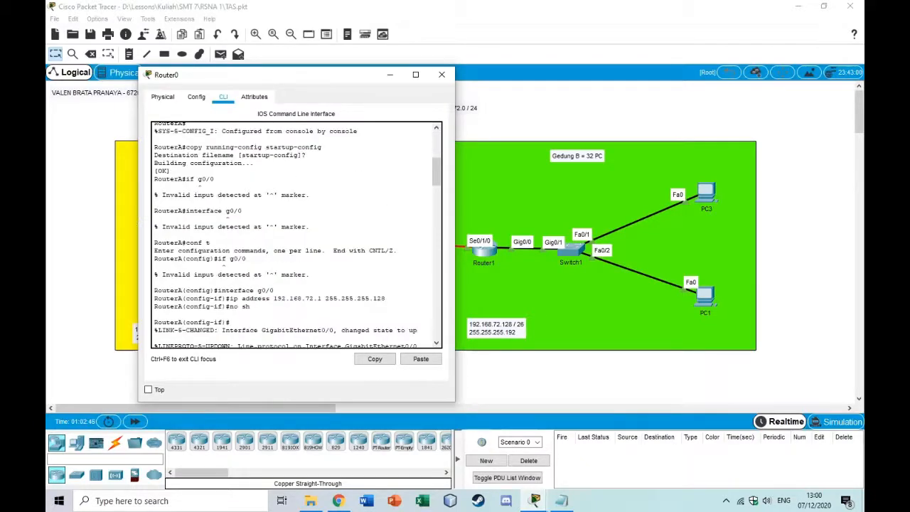
scroll(295, 235, "down", 7)
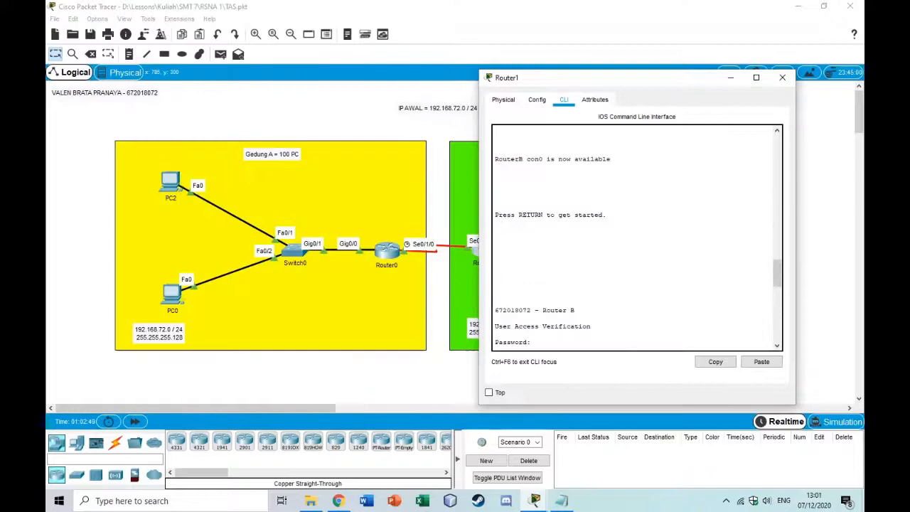
- Review Router1's command-line history from the startup output to the first basic configuration commands
scroll(636, 238, "up", 15)
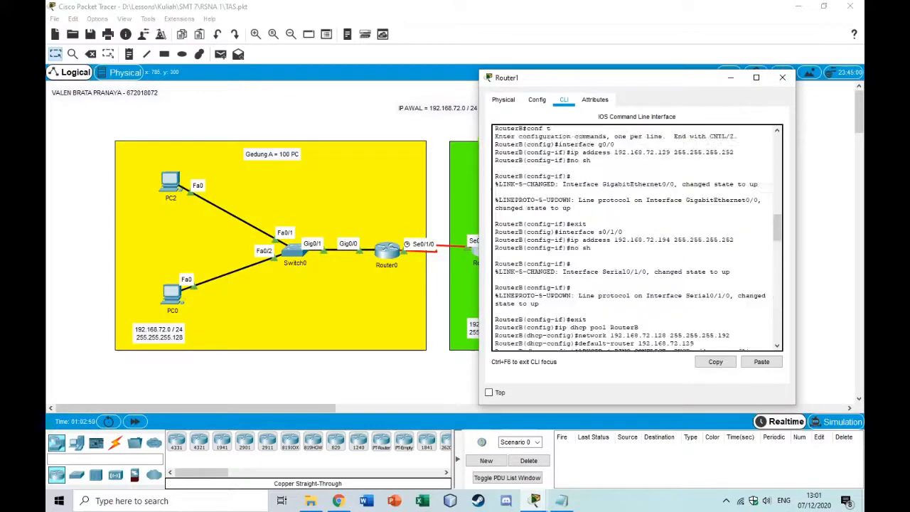
scroll(637, 238, "up", 3)
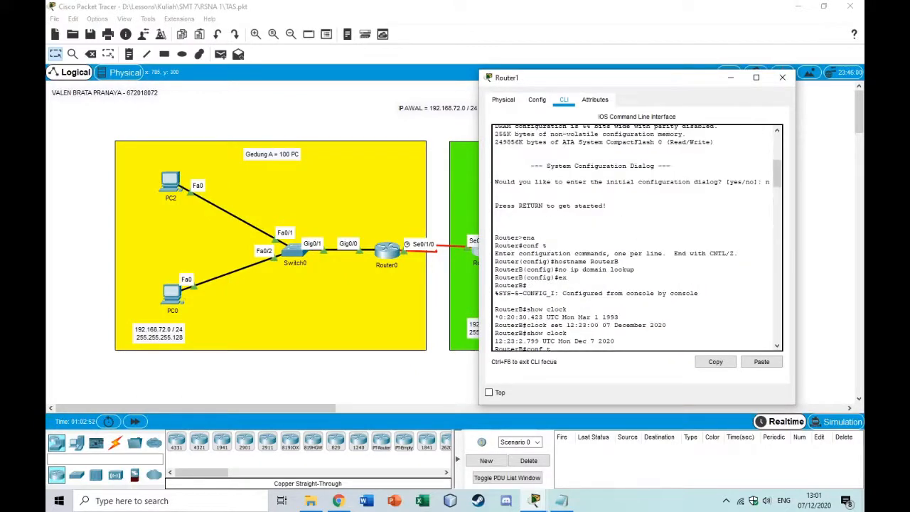
scroll(547, 245, "up", 4)
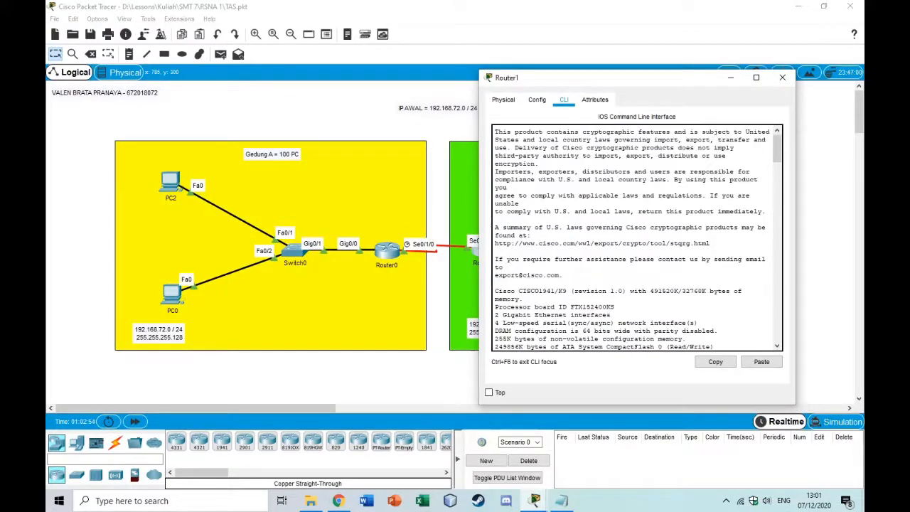
scroll(547, 245, "down", 6)
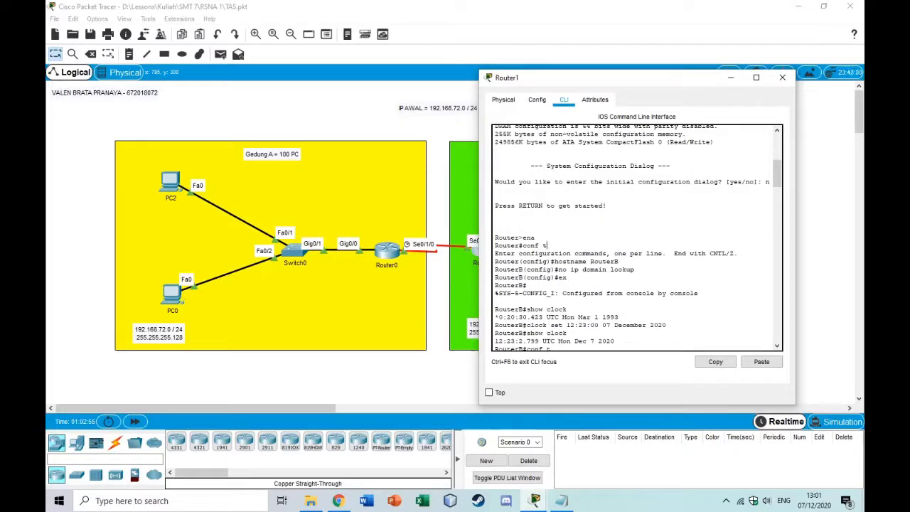
scroll(636, 238, "down", 2)
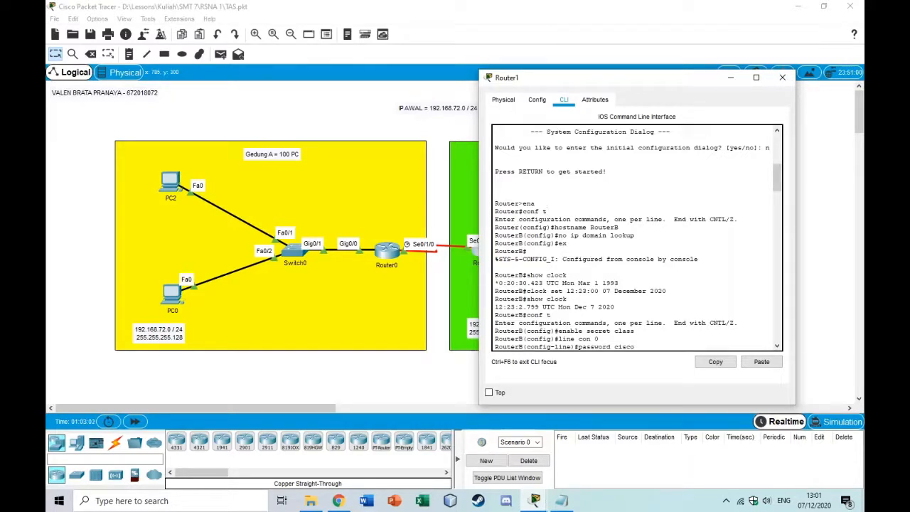
- Examine Router1's privileged mode, configuration mode, hostname RouterB and no ip domain lookup commands in the command-line history
left_click_drag(557, 236, 634, 235)
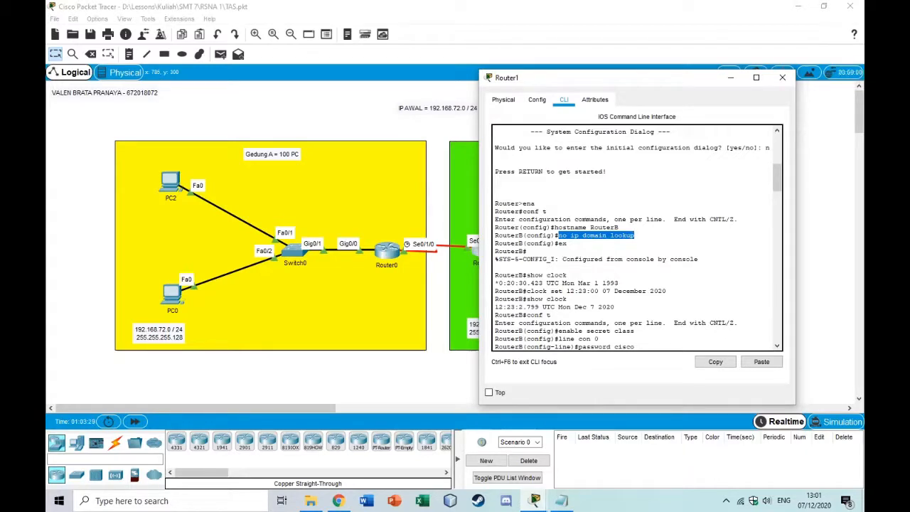
left_click(634, 234)
scroll(636, 238, "up", 3)
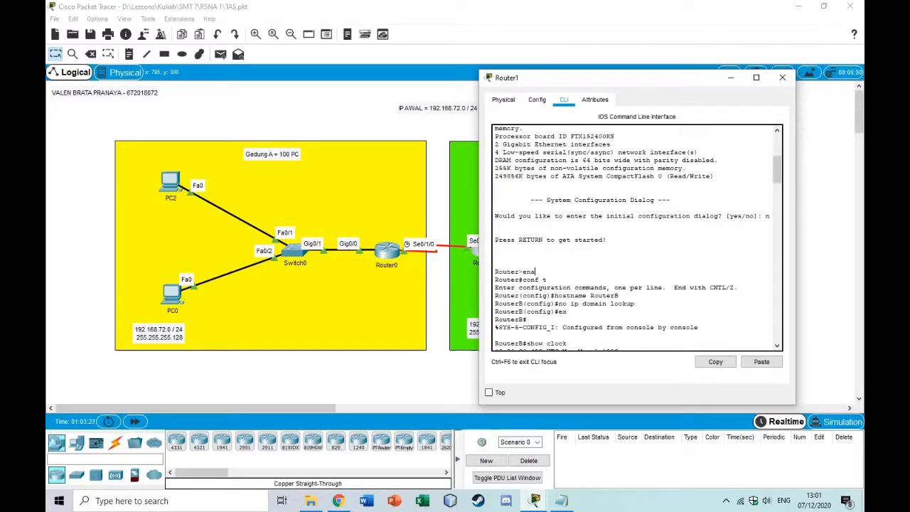
left_click_drag(523, 271, 546, 280)
left_click_drag(553, 295, 619, 294)
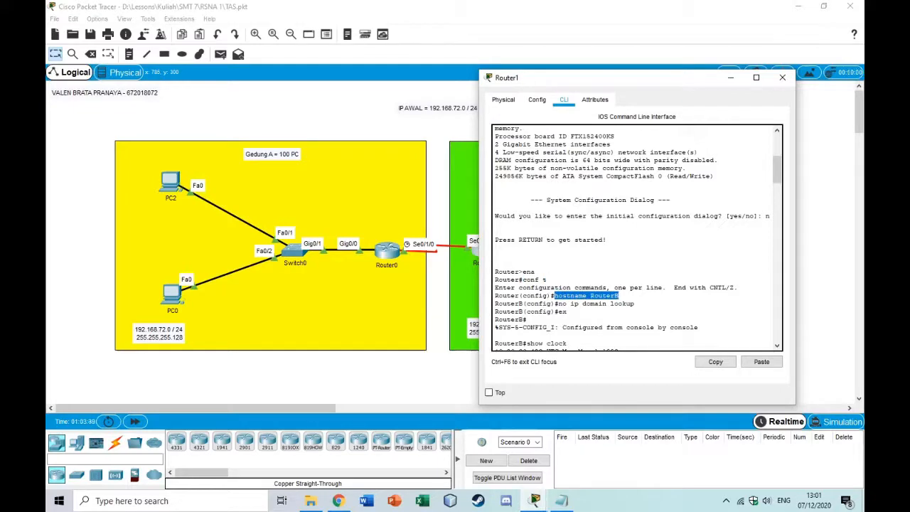
left_click_drag(526, 79, 595, 142)
left_click_drag(692, 142, 607, 81)
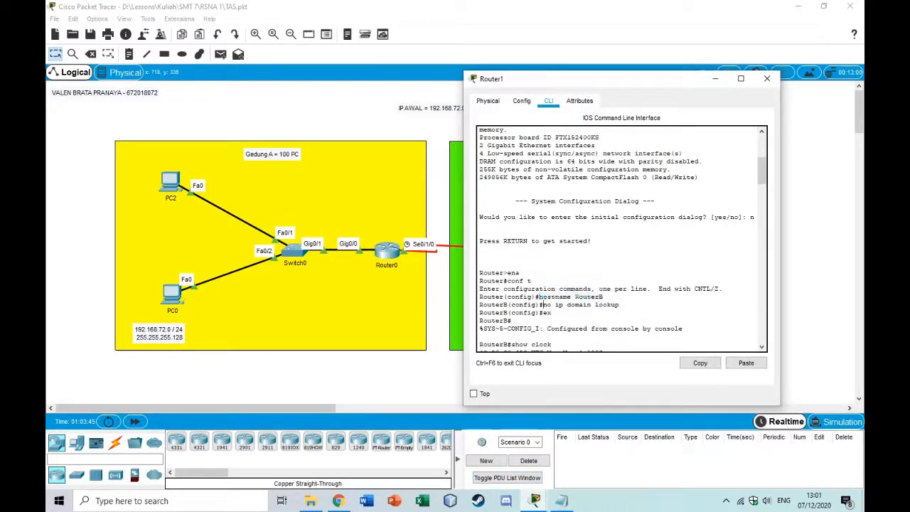
left_click_drag(542, 304, 619, 304)
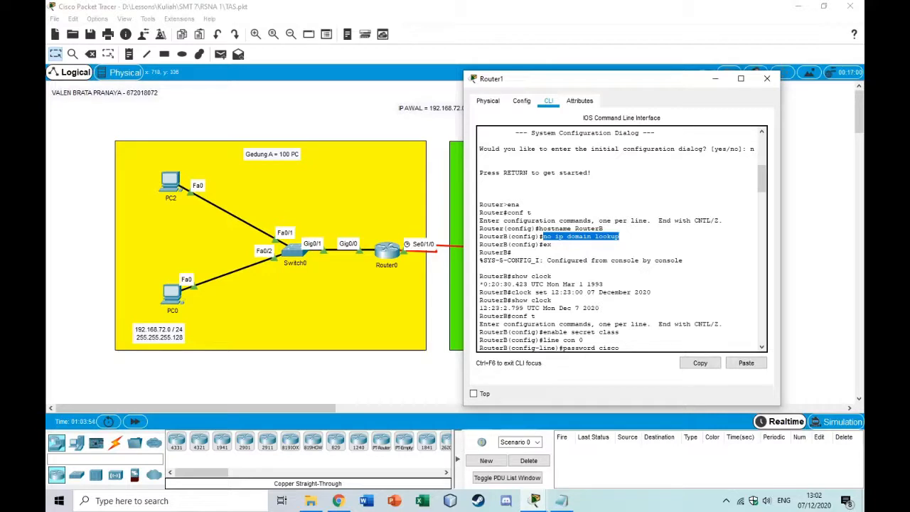
- Examine Router1's clock set command and the show clock outputs before and after it
left_click_drag(483, 283, 602, 283)
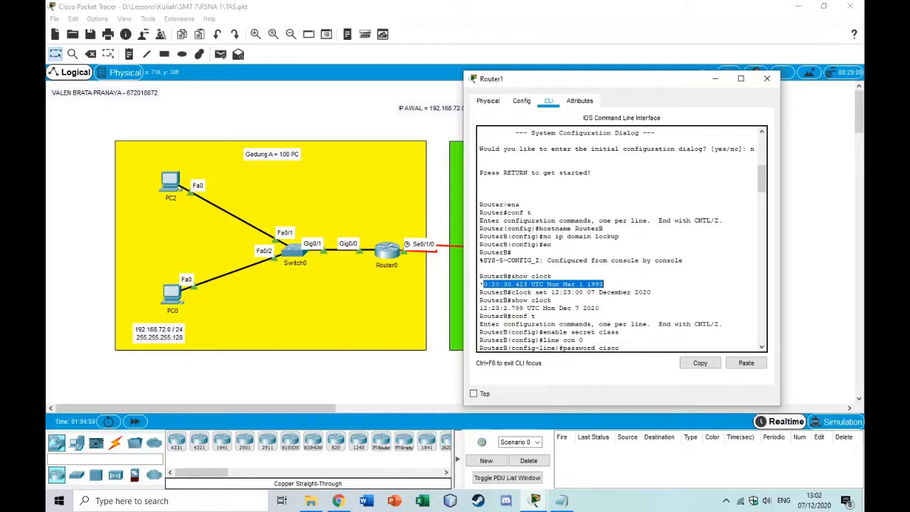
left_click(602, 285)
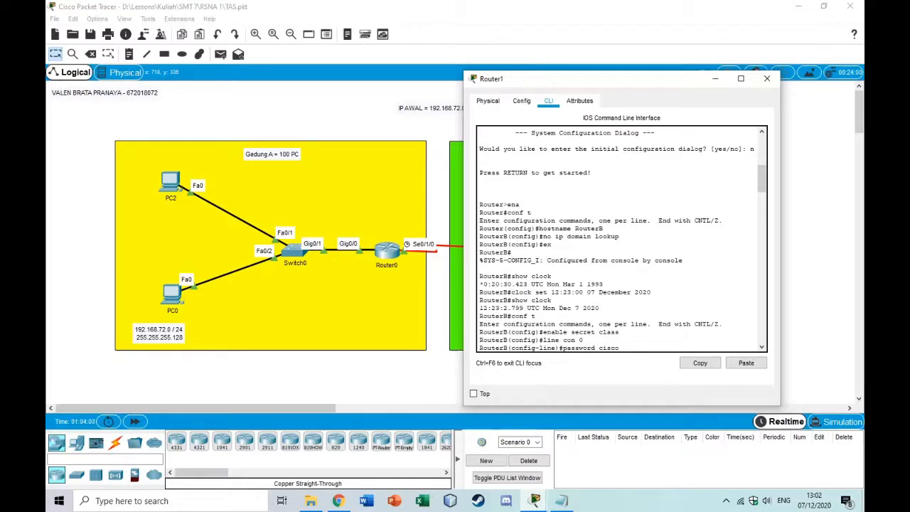
left_click_drag(510, 291, 583, 291)
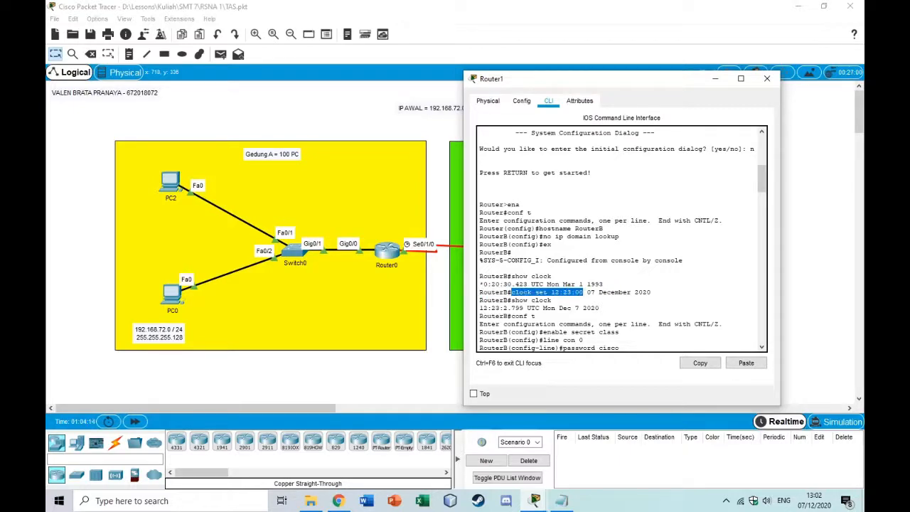
left_click(585, 292)
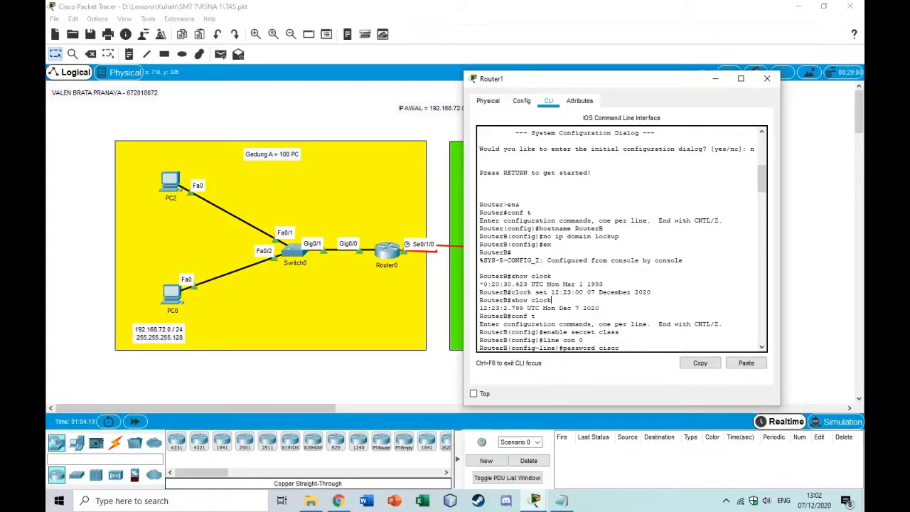
left_click_drag(478, 308, 600, 309)
scroll(622, 242, "down", 1)
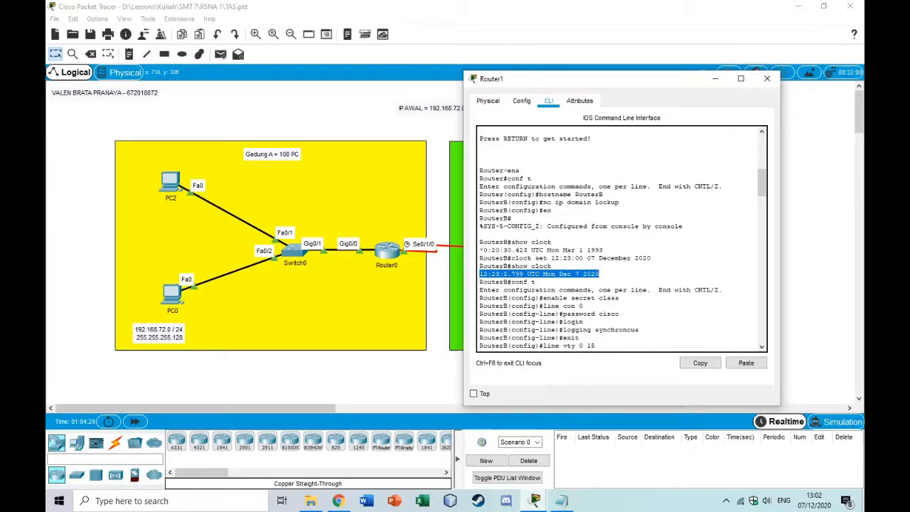
- Examine the conf t and enable secret commands in Router1's history, comparing them with the earlier privileged-mode prompt
left_click_drag(510, 282, 535, 282)
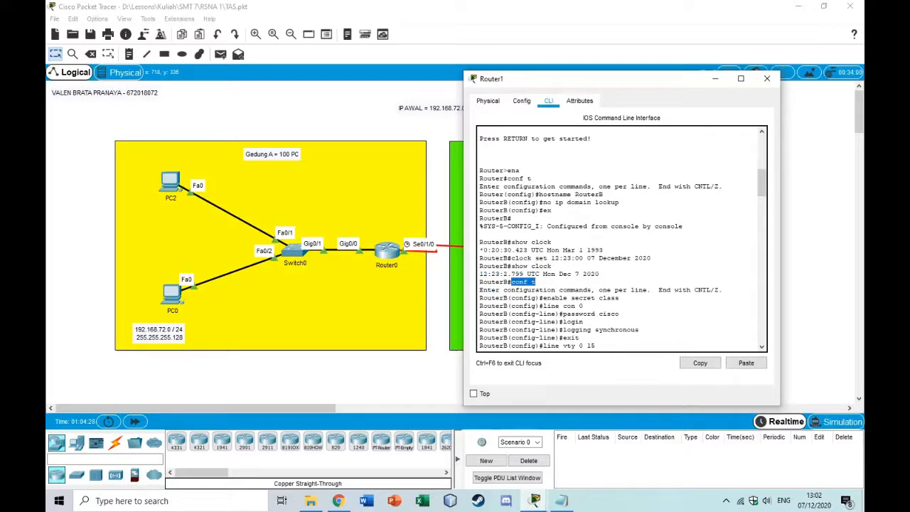
left_click_drag(542, 298, 619, 298)
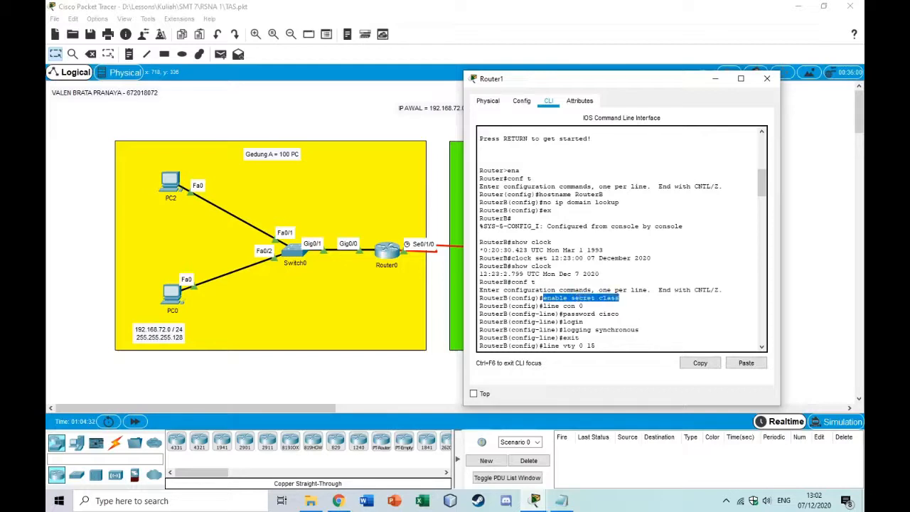
left_click(583, 306)
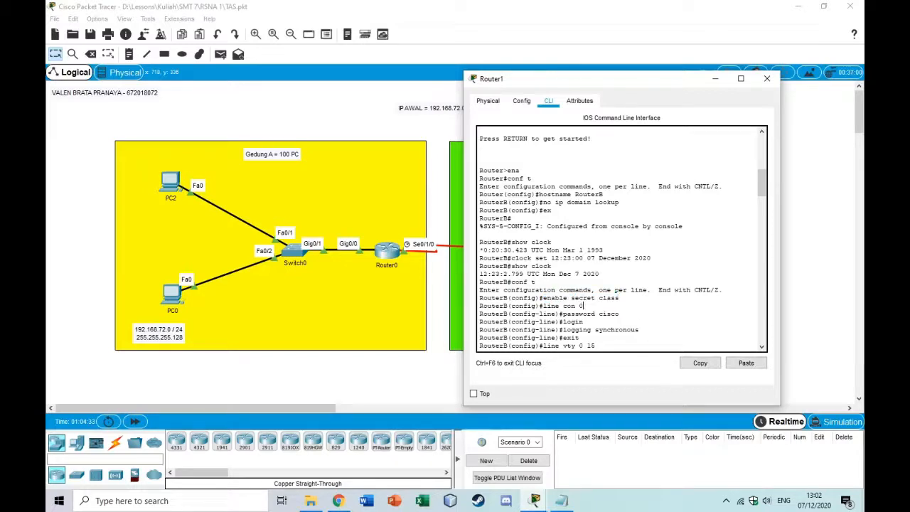
scroll(621, 238, "up", 4)
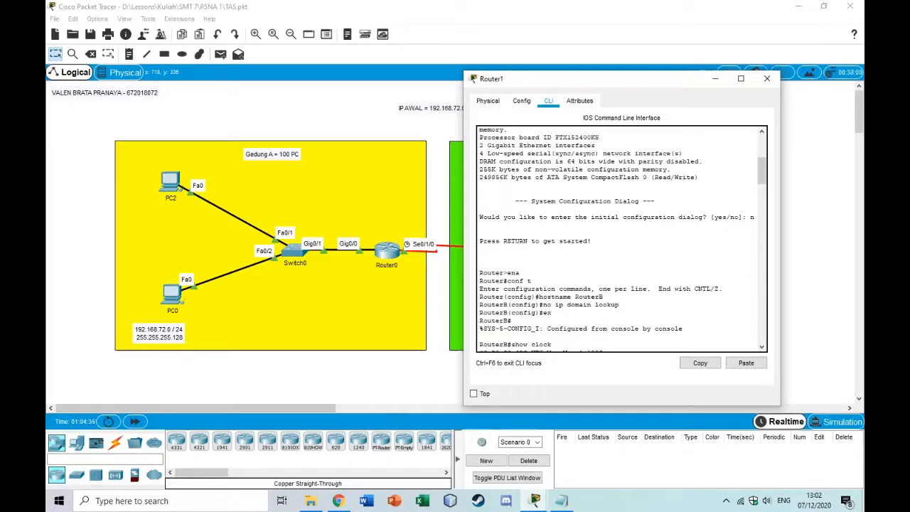
left_click_drag(503, 280, 508, 280)
scroll(621, 238, "down", 4)
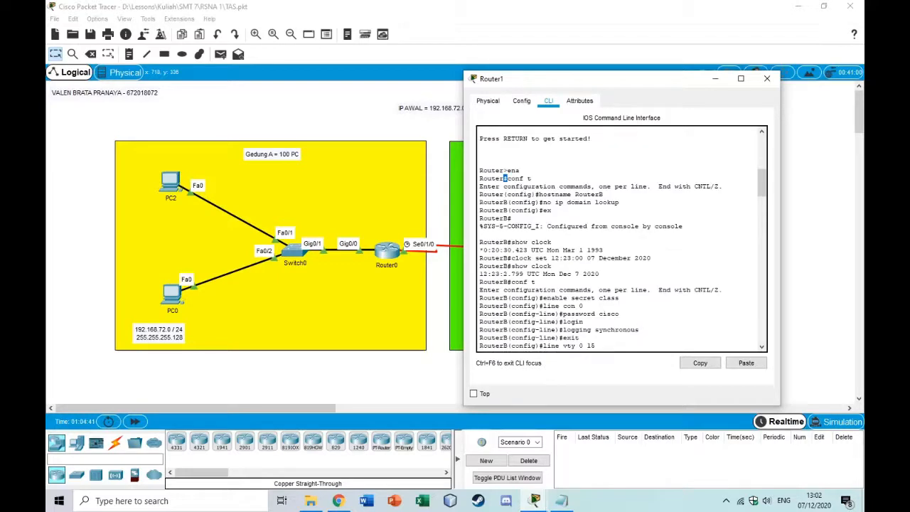
left_click_drag(543, 297, 723, 297)
double_click(608, 298)
- Examine Router1's console line configuration, from line con 0 through the password, login and logging synchronous commands
left_click_drag(543, 306, 579, 306)
mouse_move(572, 83)
left_mouse_down()
mouse_move(656, 93)
mouse_move(577, 87)
left_mouse_up()
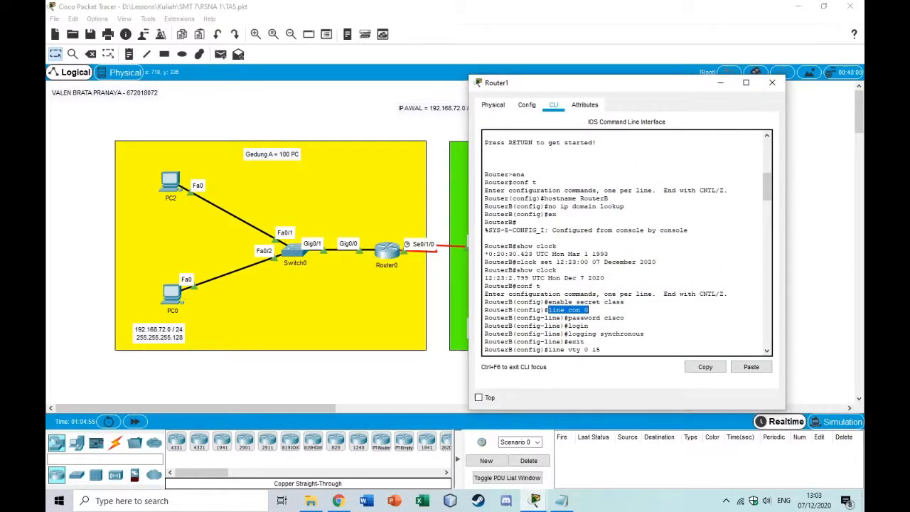
key("ctrl+v")
left_click_drag(568, 284, 644, 300)
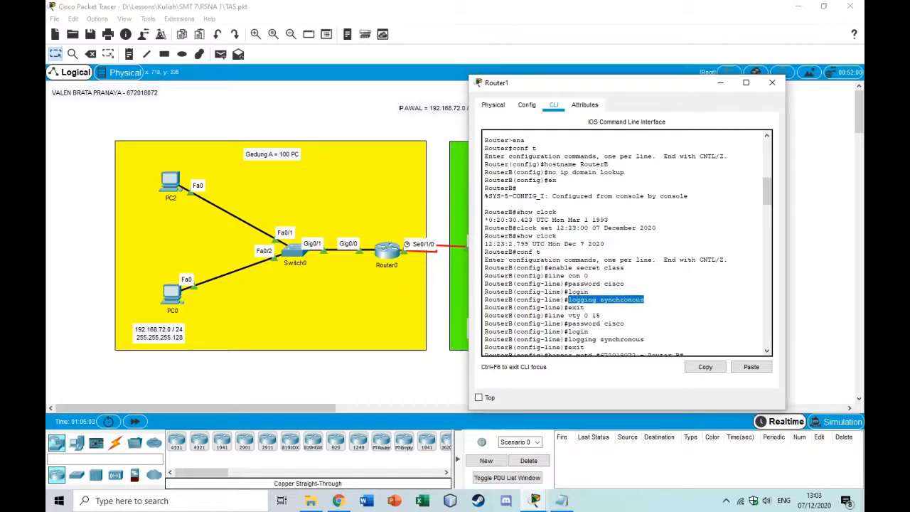
scroll(625, 241, "down", 1)
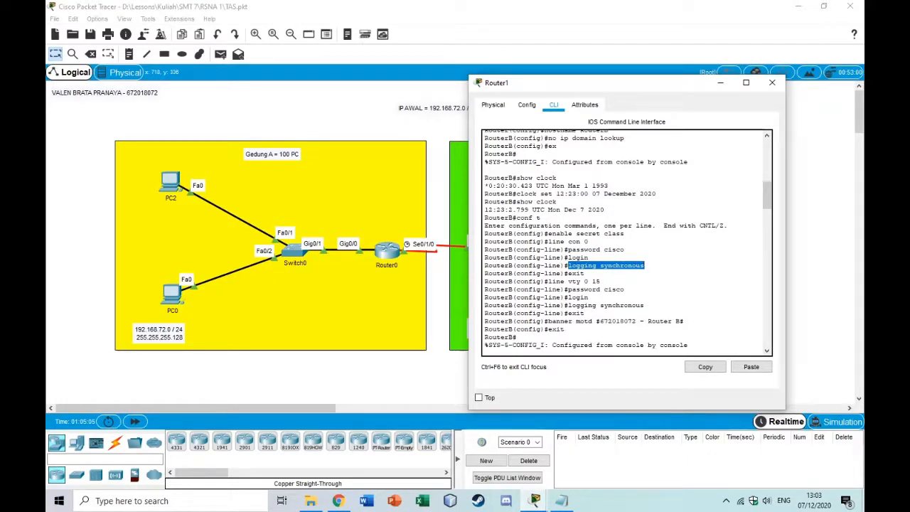
- Examine the line vty 0 15 command and its password line in Router1's command-line history
left_click_drag(549, 282, 600, 282)
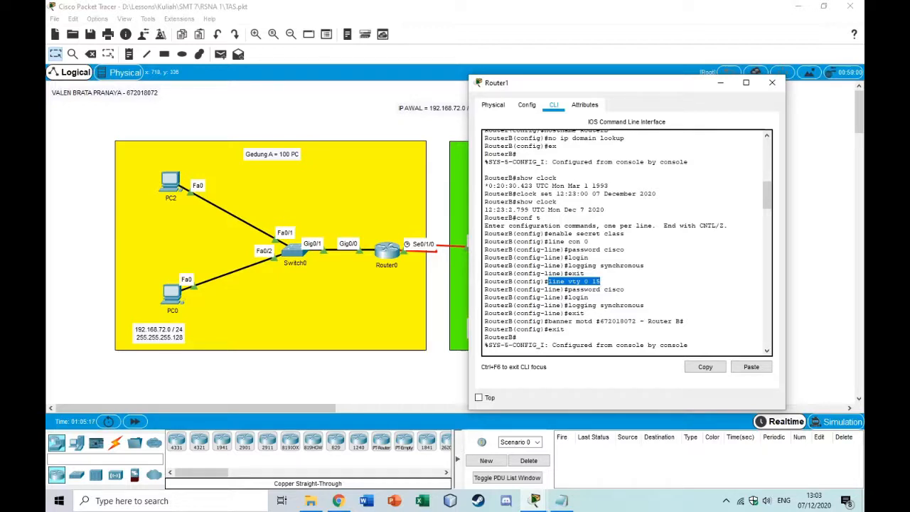
left_click_drag(568, 289, 624, 290)
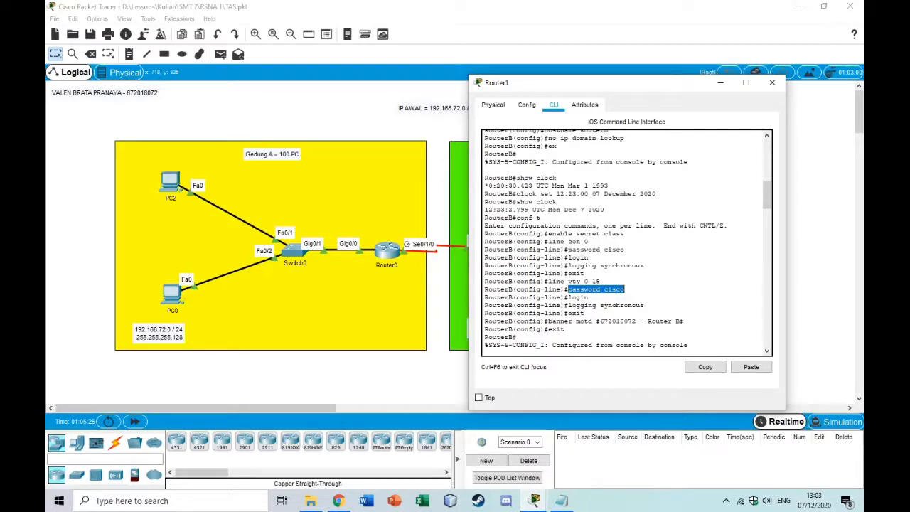
- Examine the banner motd command entered in Router1's configuration mode and the matching banner shown at console login
left_click_drag(486, 320, 548, 320)
left_click(528, 320)
left_click_drag(484, 320, 545, 320)
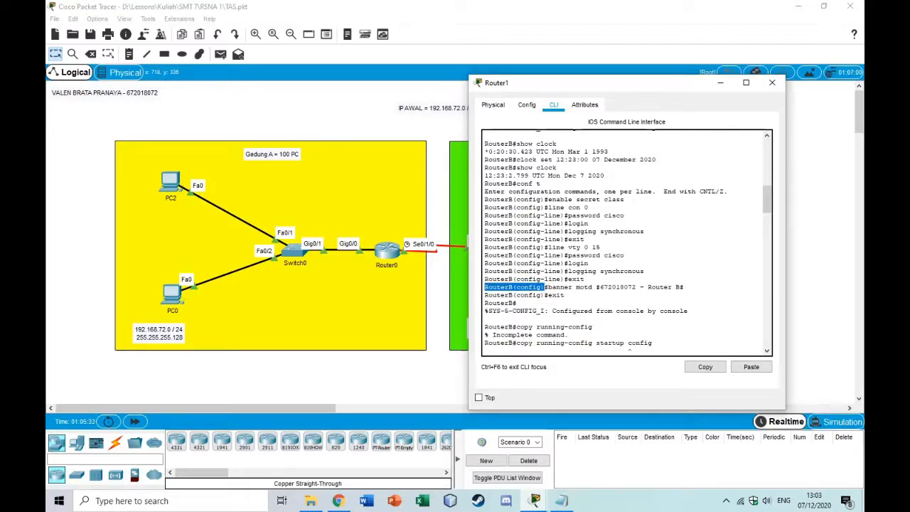
scroll(626, 241, "down", 15)
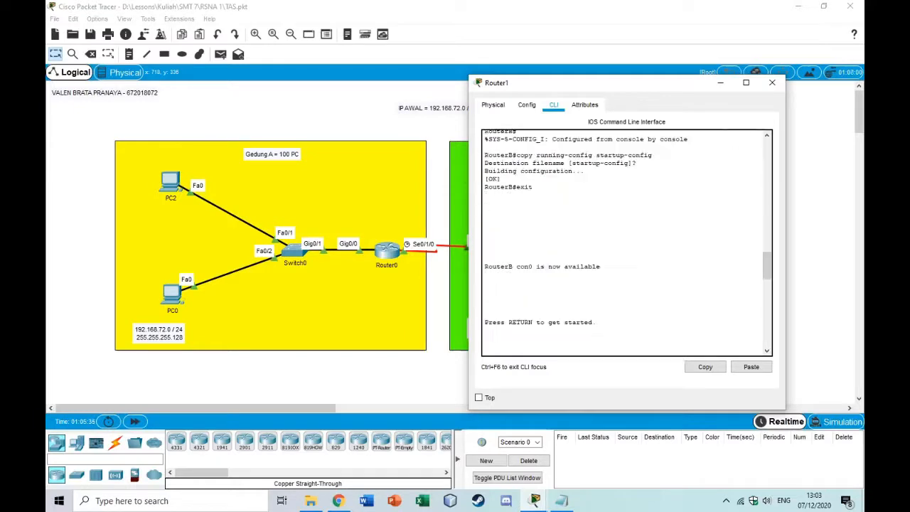
scroll(625, 242, "down", 6)
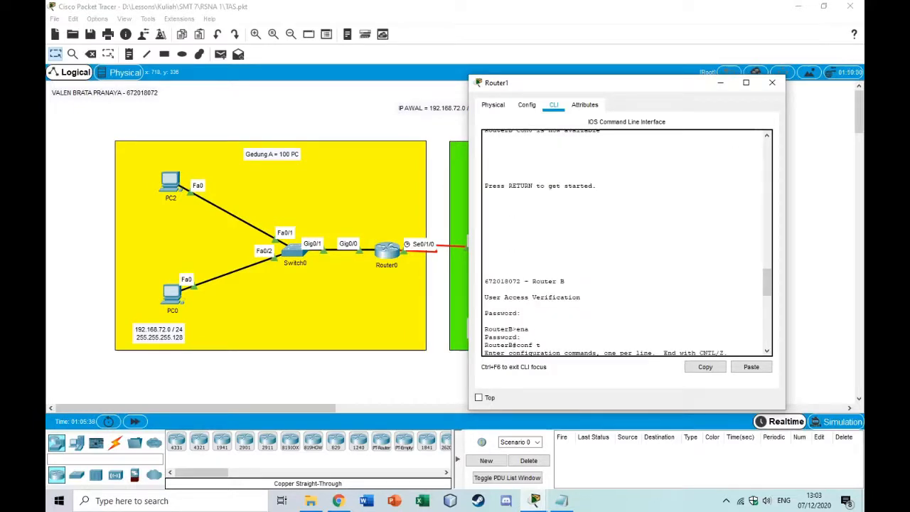
left_click_drag(484, 281, 564, 281)
scroll(625, 241, "up", 15)
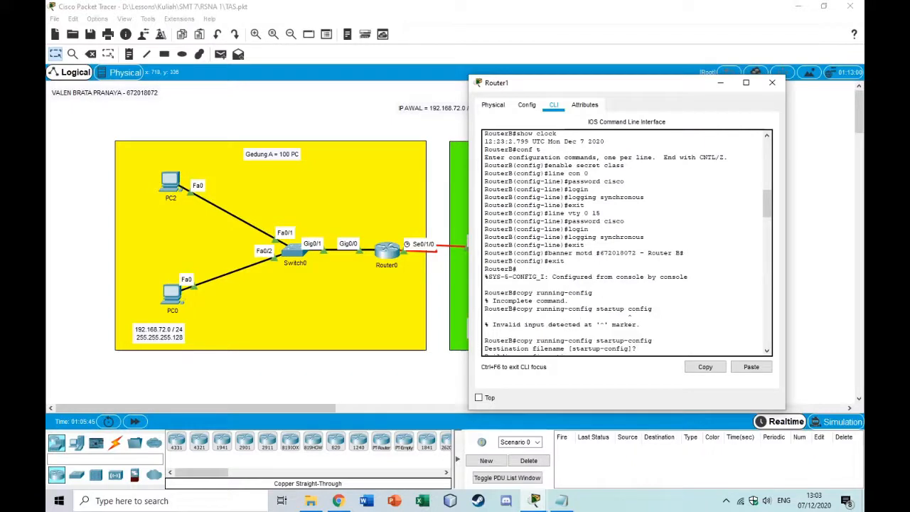
- Examine the syntax of Router1's banner motd command, including the # delimiters around the message
left_click_drag(547, 253, 600, 253)
left_click(644, 254)
left_click_drag(680, 253, 684, 253)
left_click(683, 253)
- Examine the copy running-config startup-config command that saves Router1's configuration
type("conf t interface g0/0 ip address 192.168.72.129 255.255.255.192 no sh")
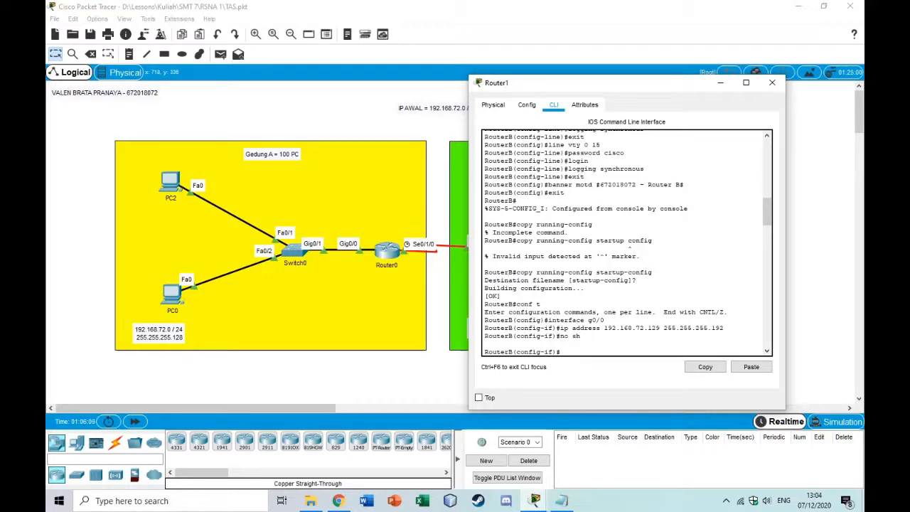
left_click_drag(516, 273, 652, 272)
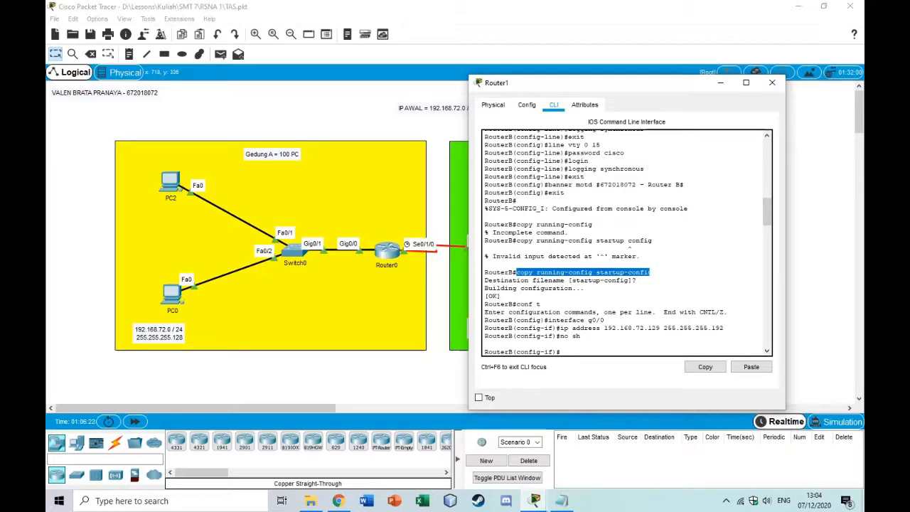
- Review Router1's basic configuration history from the initial ena and hostname commands down to the vty 0 15 line
scroll(627, 241, "up", 2)
scroll(628, 241, "up", 4)
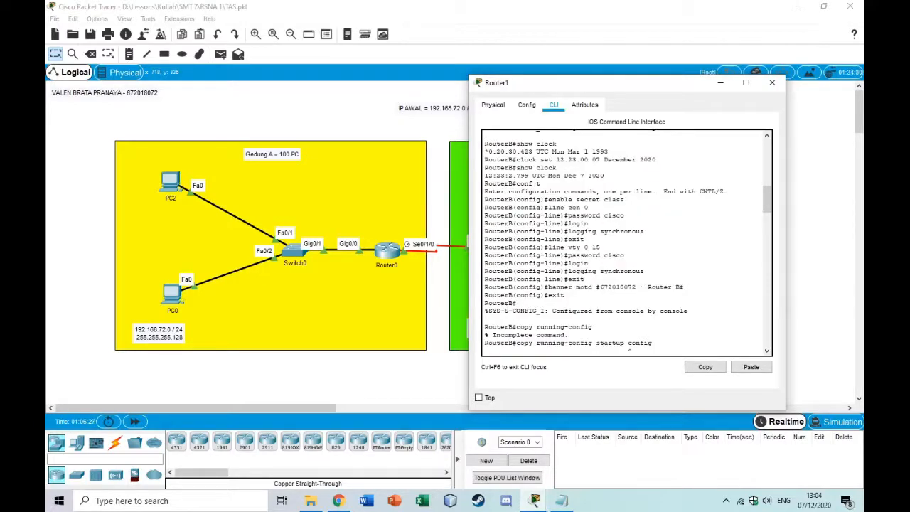
scroll(627, 242, "up", 10)
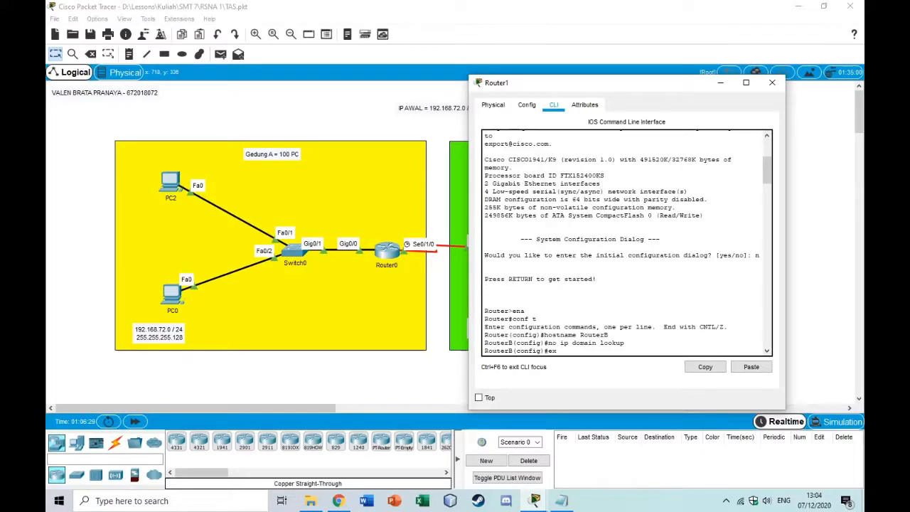
scroll(626, 241, "down", 2)
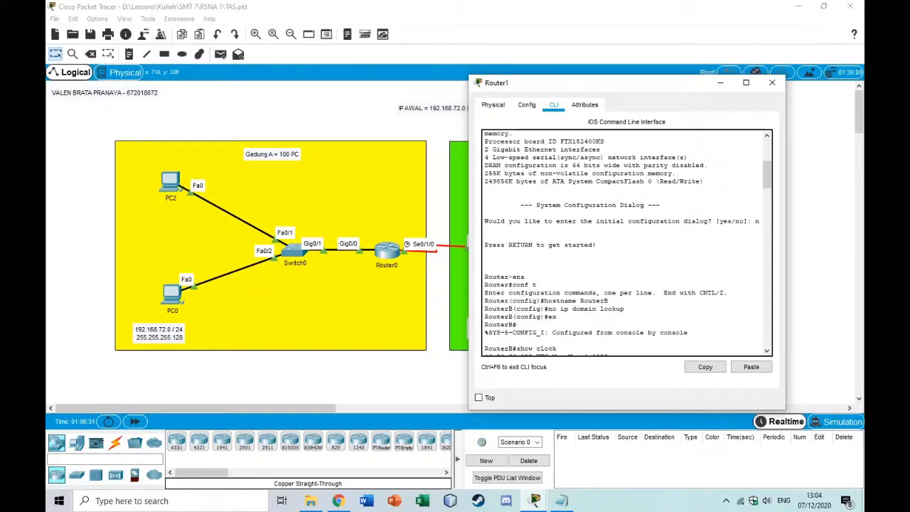
scroll(627, 242, "down", 2)
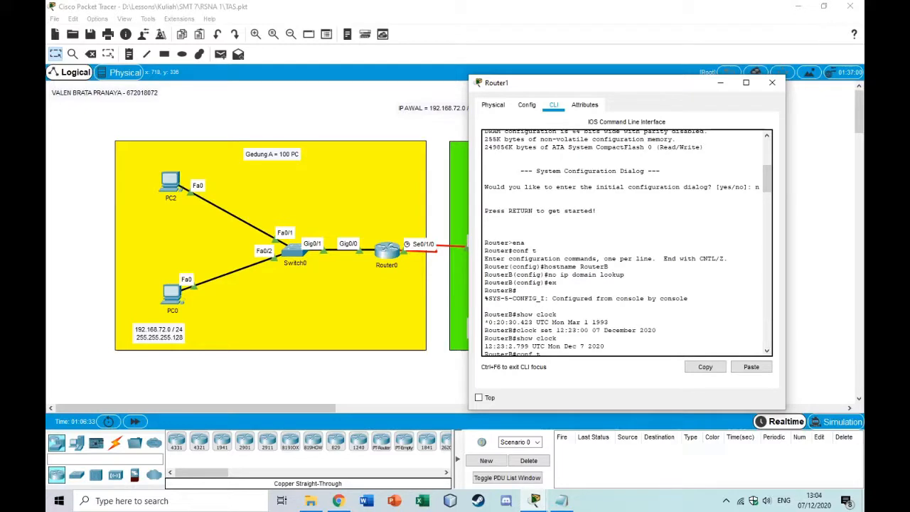
scroll(627, 241, "down", 4)
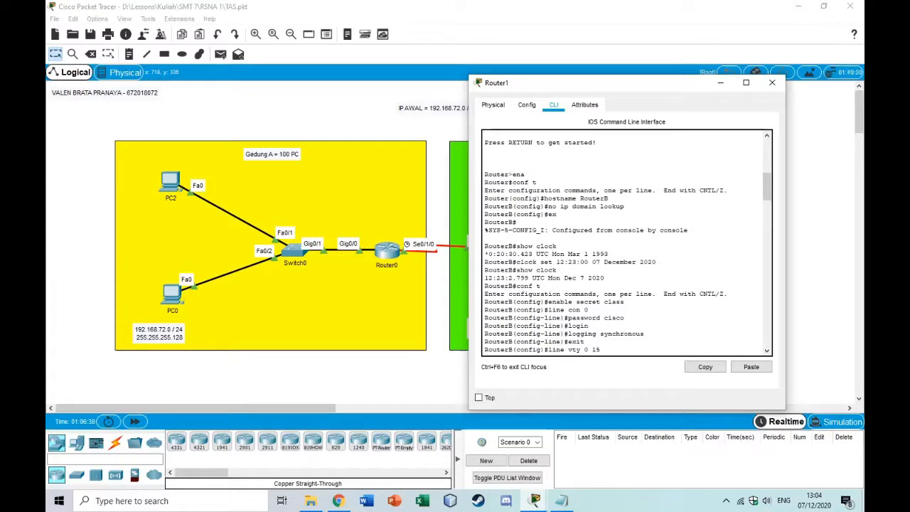
scroll(627, 241, "down", 2)
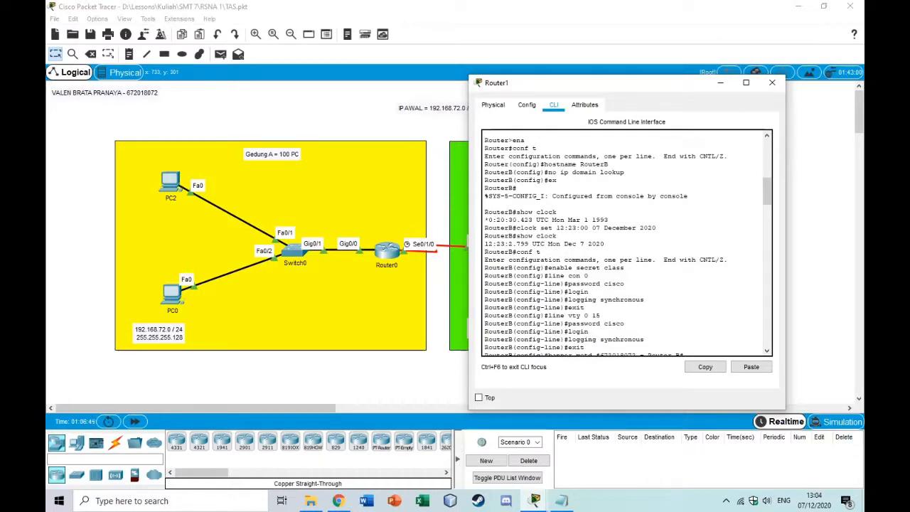
left_click_drag(567, 314, 600, 314)
scroll(625, 242, "down", 3)
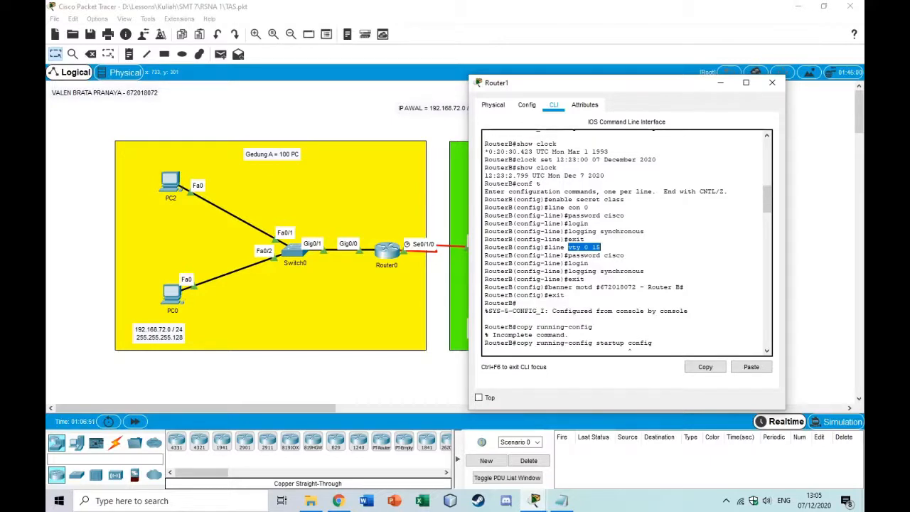
- Examine Router1's interface g0/0 and ip address commands alongside the router's Gig0/0 link in the topology
scroll(625, 242, "down", 4)
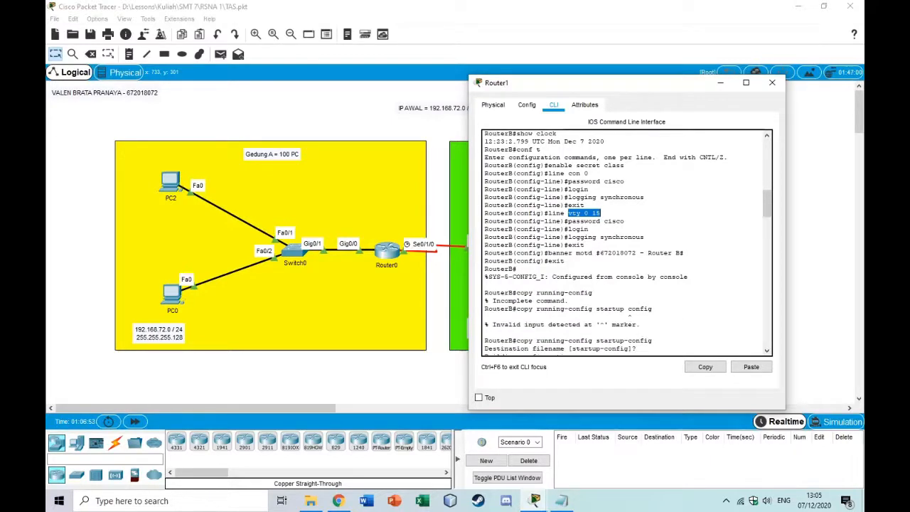
scroll(625, 241, "down", 3)
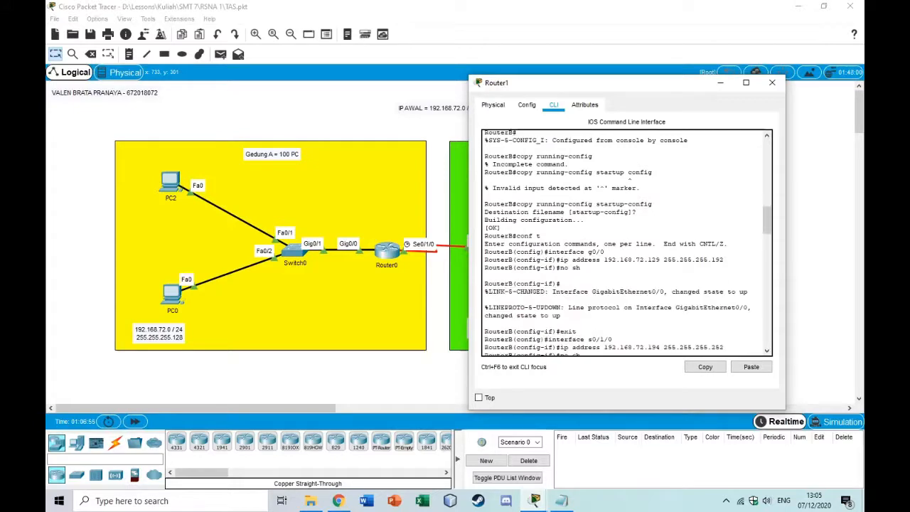
left_click_drag(577, 86, 585, 63)
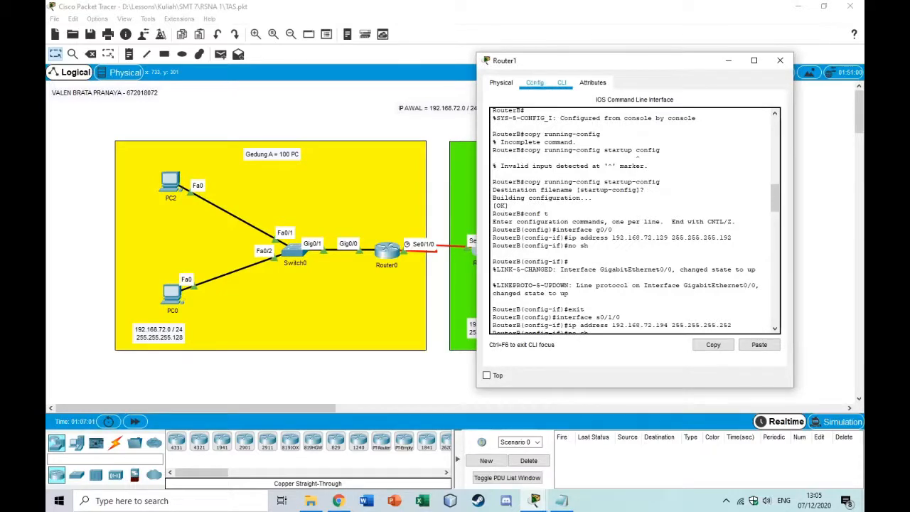
left_click_drag(584, 62, 504, 316)
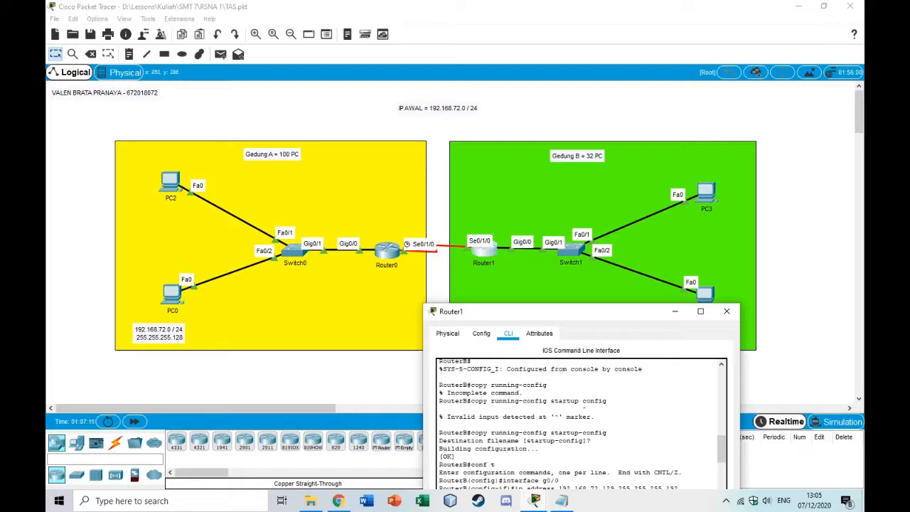
left_click_drag(556, 315, 393, 101)
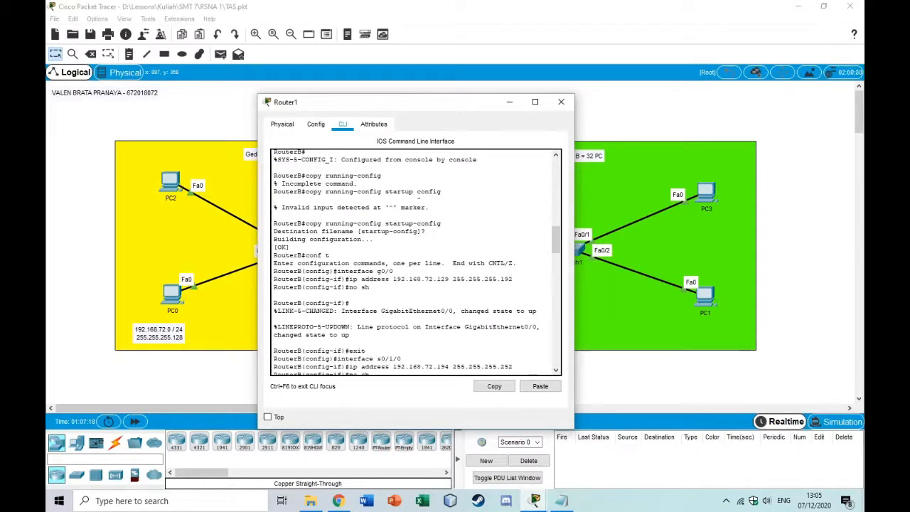
left_click_drag(437, 105, 311, 108)
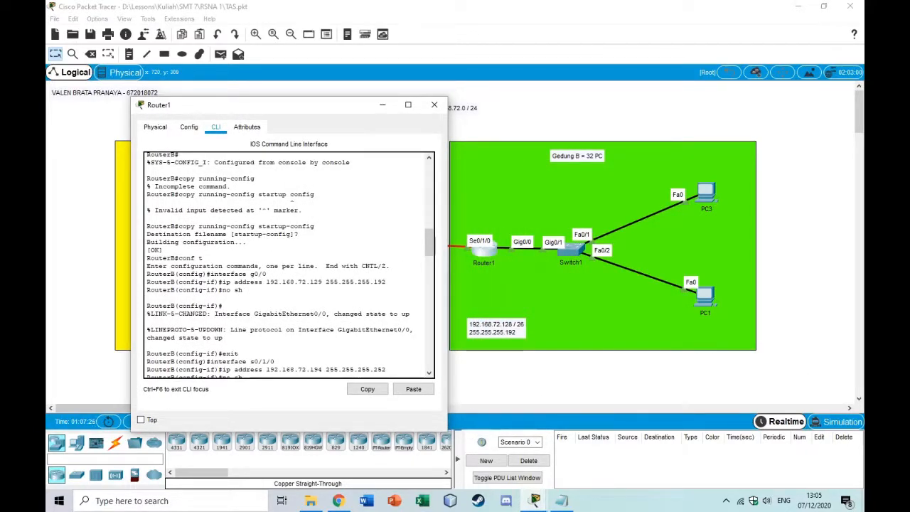
left_click_drag(250, 274, 231, 281)
- Switch to the VLSM TAS RSNA notes in Notepad and check the first usable address of Gedung B's range
left_click(561, 500)
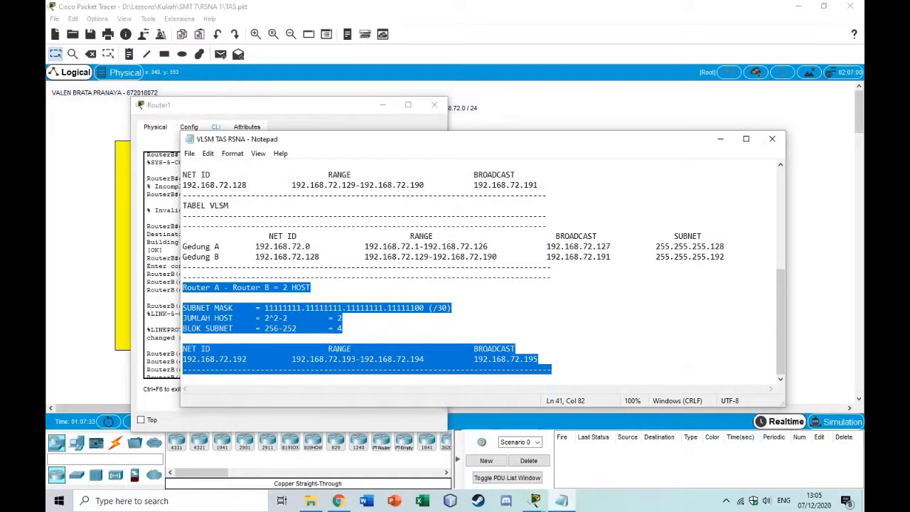
scroll(483, 272, "up", 5)
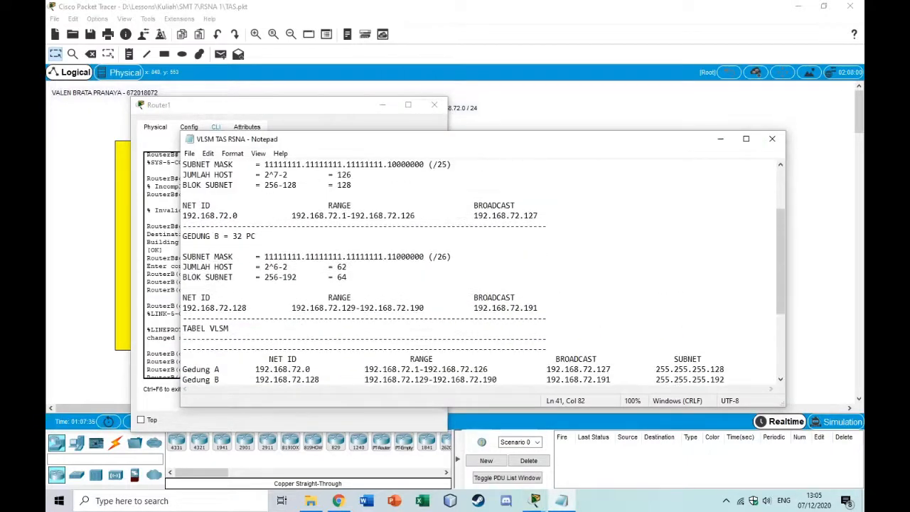
scroll(483, 272, "down", 2)
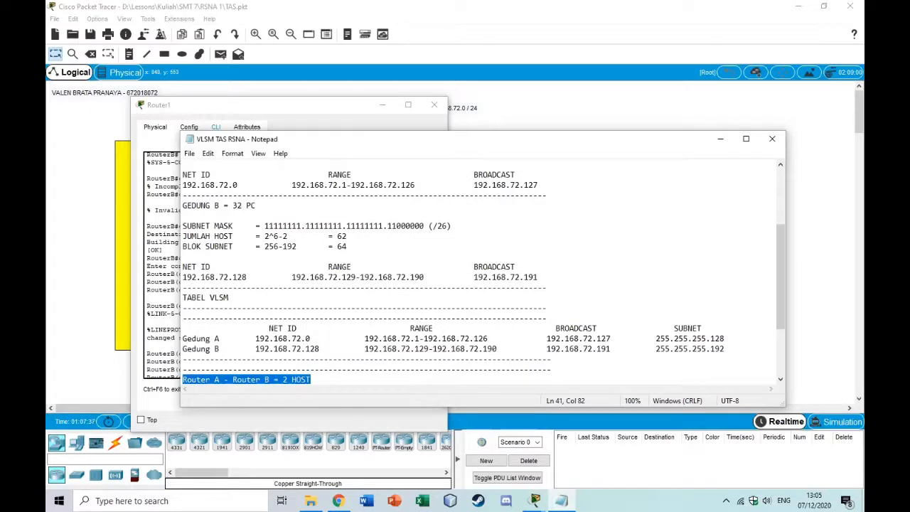
left_click_drag(291, 277, 355, 276)
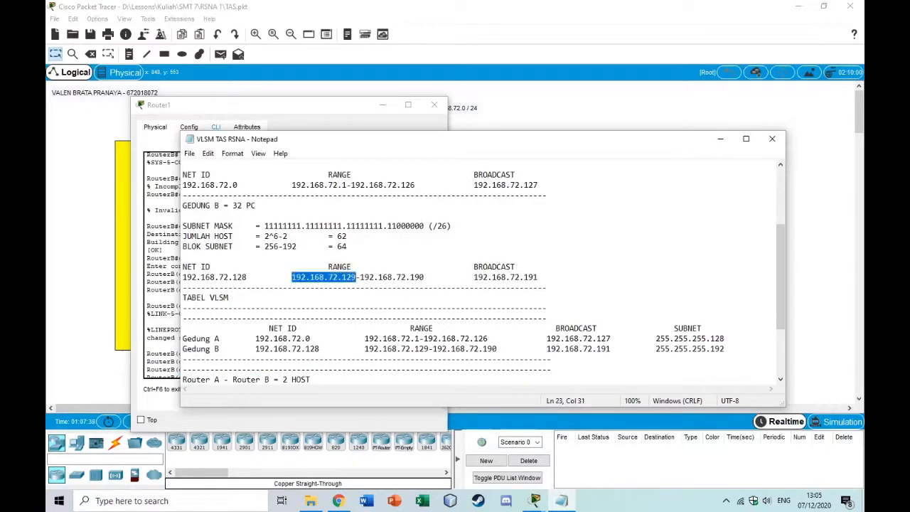
left_click(719, 139)
- Examine the g0/0 subnet mask against the Gedung B label in the topology, plus the no sh command in Router1's history
left_click_drag(273, 108, 447, 110)
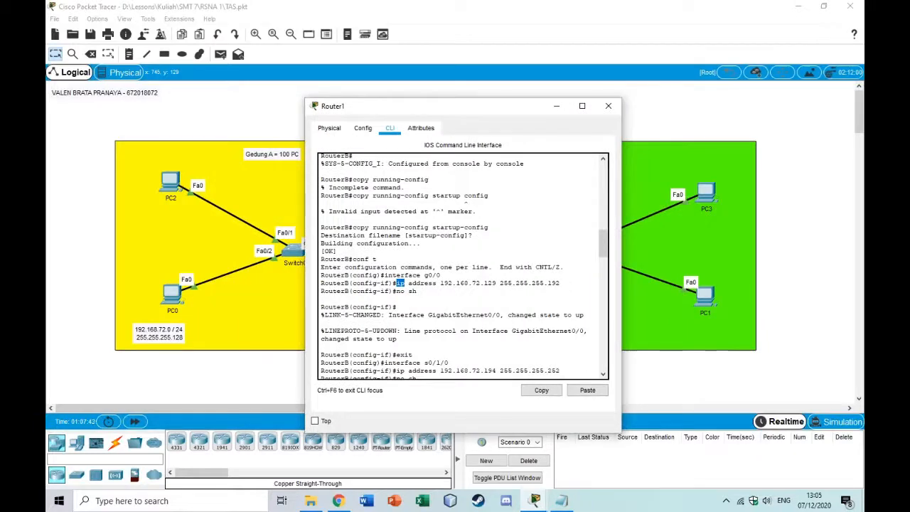
left_click_drag(500, 283, 559, 283)
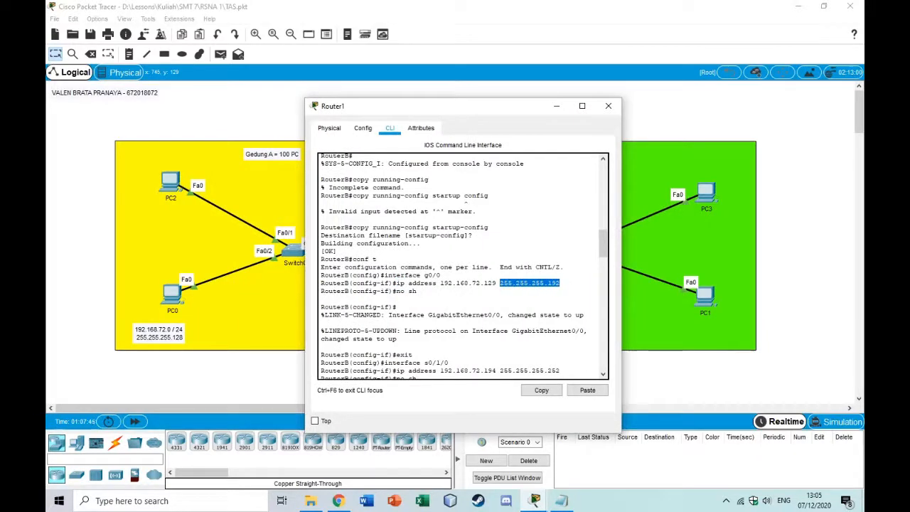
left_click_drag(454, 105, 259, 94)
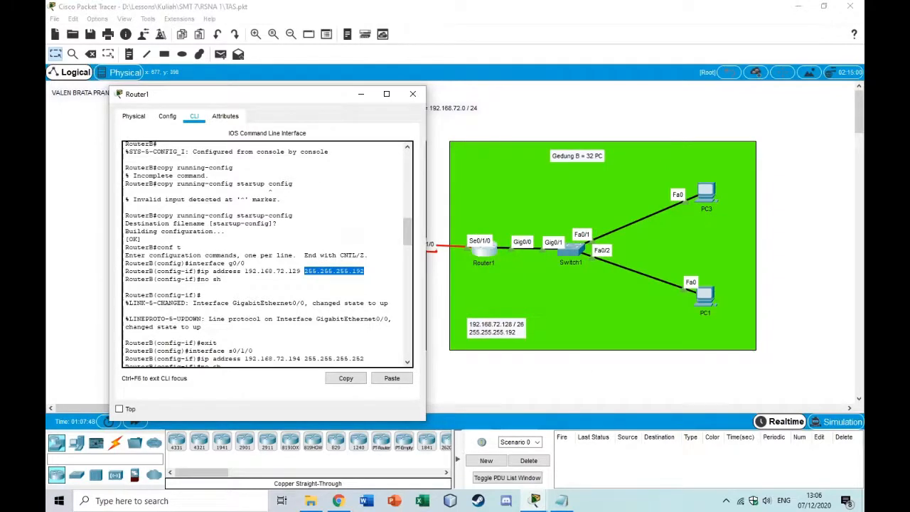
left_click_drag(278, 97, 458, 94)
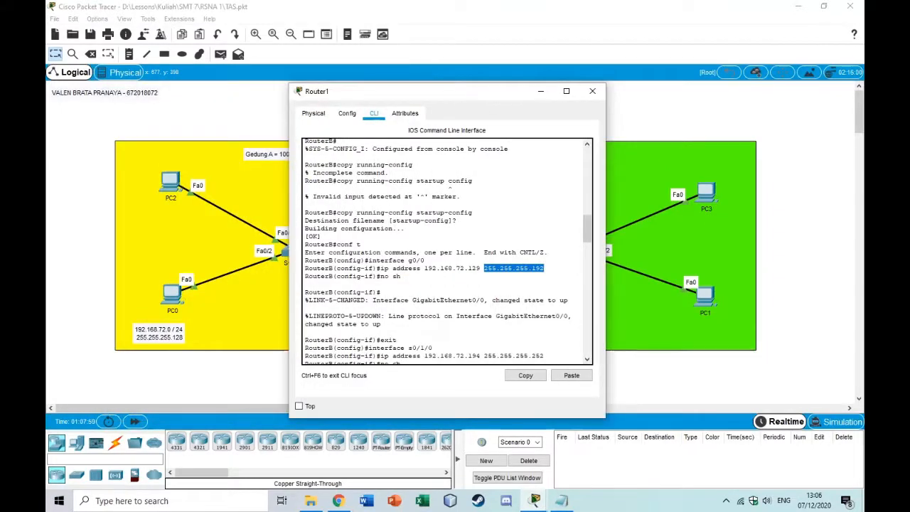
left_click_drag(379, 276, 400, 276)
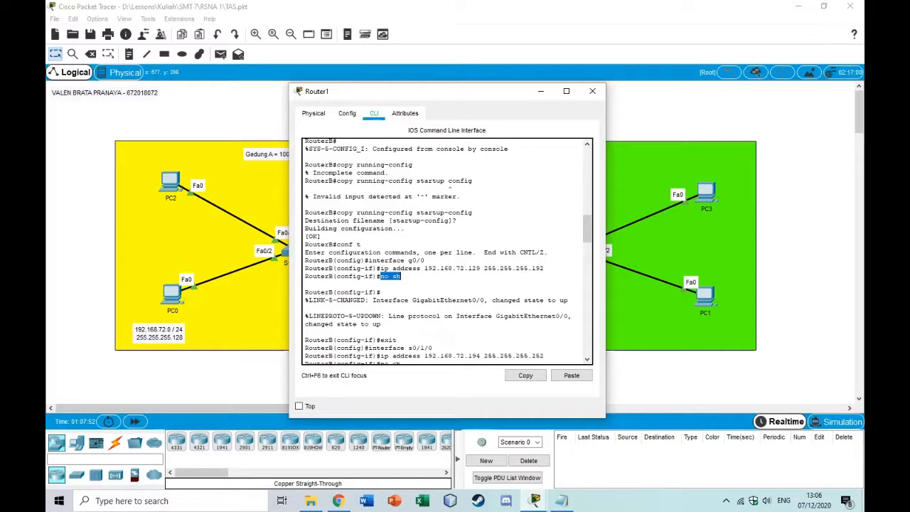
- Open Router0's CLI and review its history from the basic configuration commands down to interface g0/0
left_click_drag(406, 91, 613, 98)
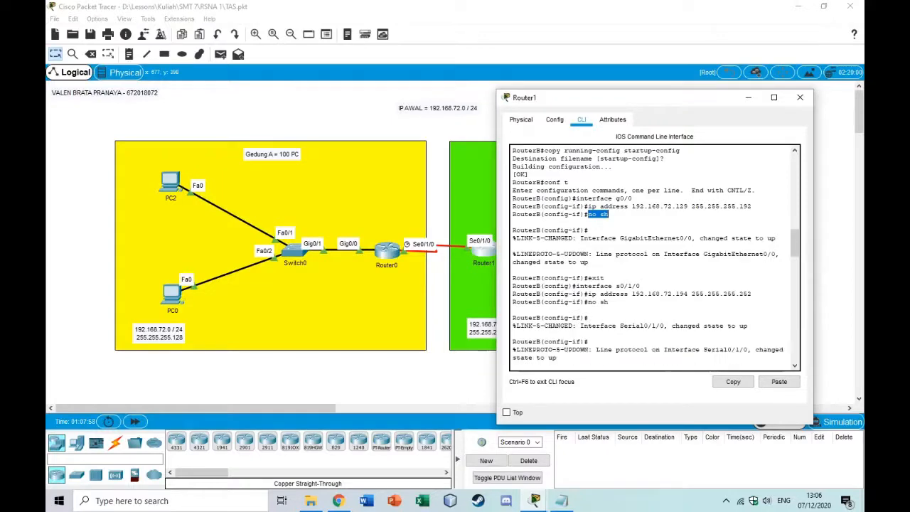
left_click(387, 250)
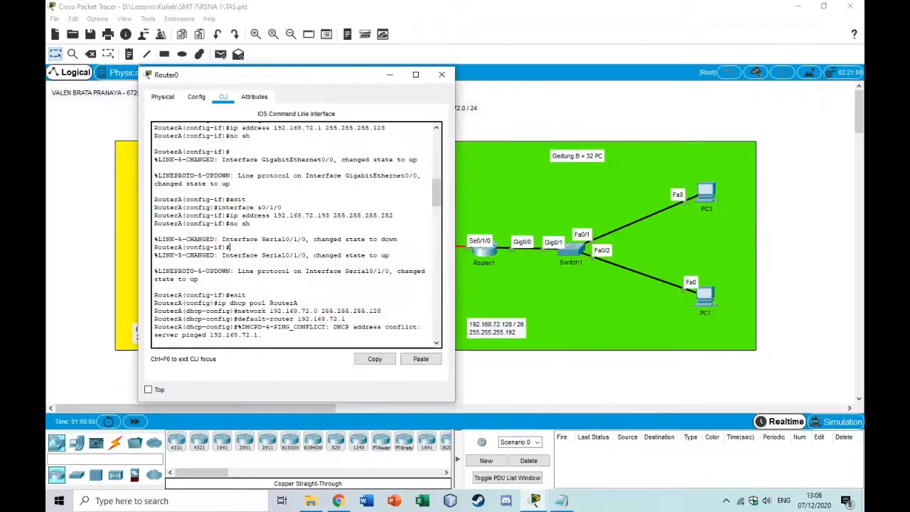
scroll(387, 250, "up", 3)
scroll(297, 235, "up", 6)
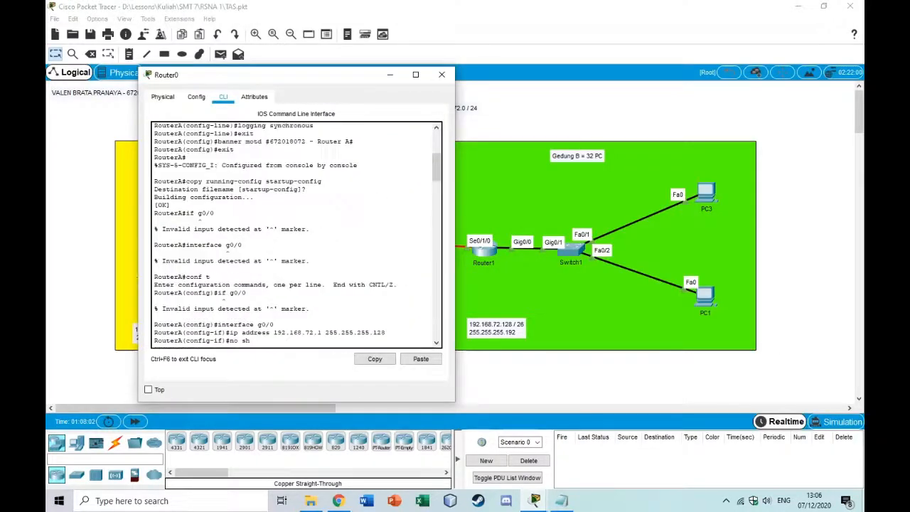
scroll(297, 234, "down", 7)
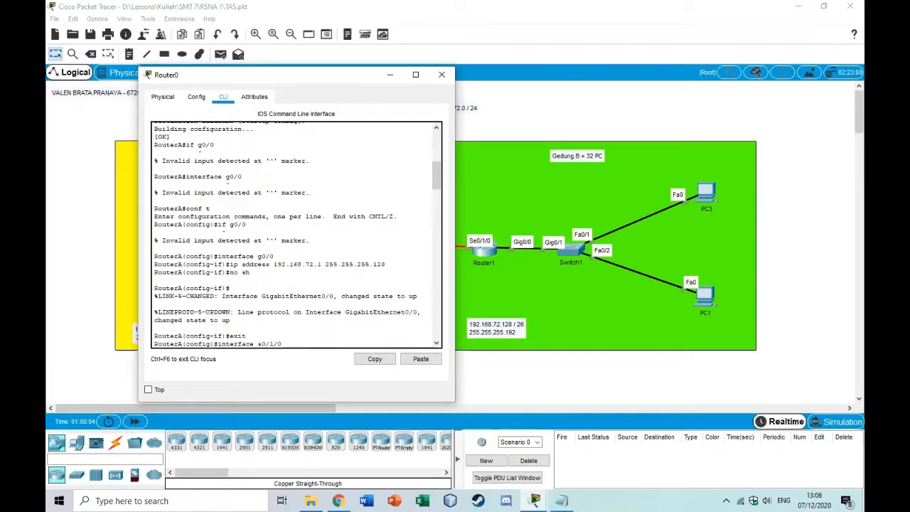
scroll(297, 235, "up", 4)
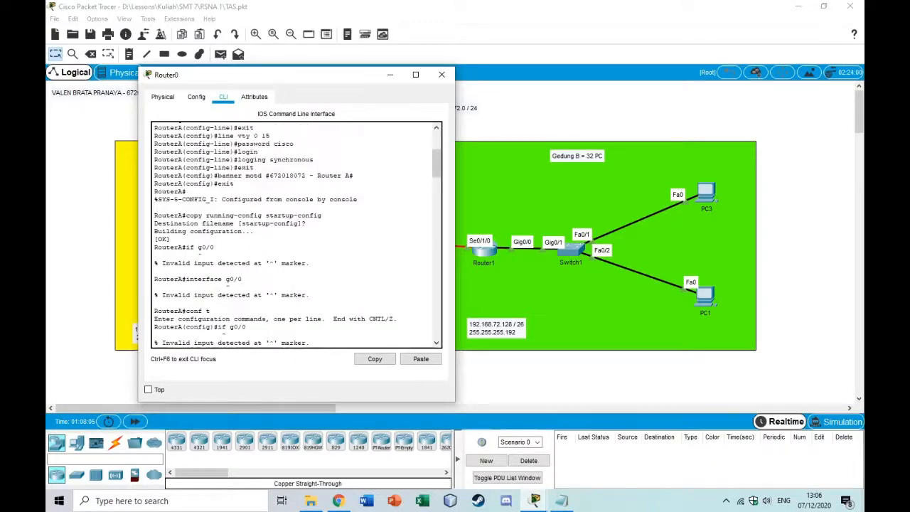
scroll(297, 235, "up", 3)
scroll(297, 237, "up", 2)
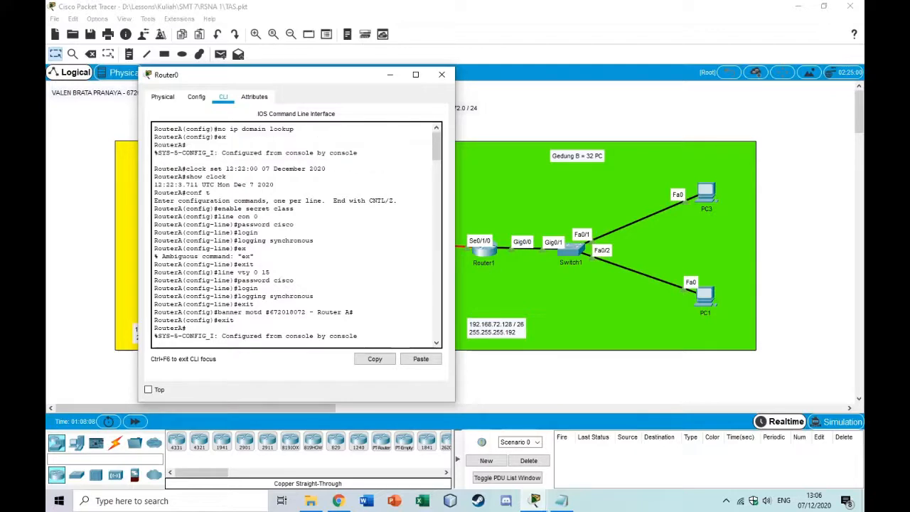
scroll(297, 236, "down", 10)
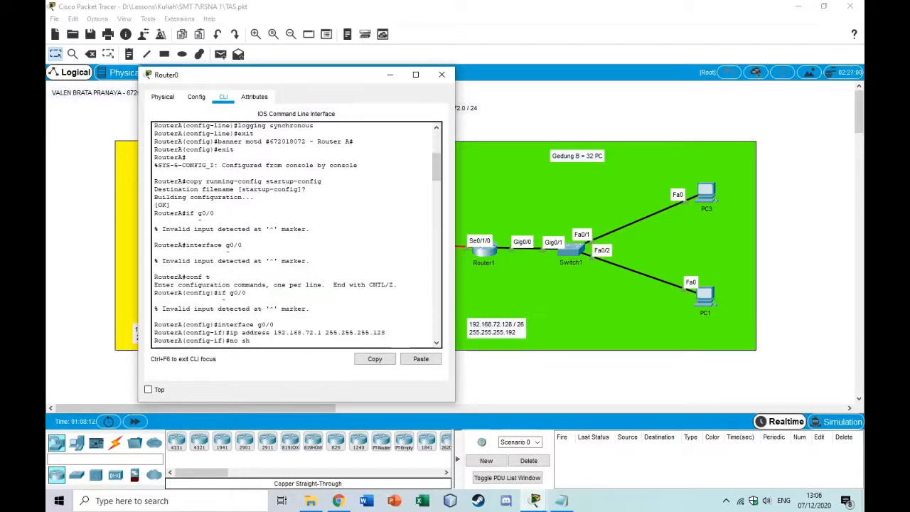
- Examine Router0's g0/0 ip address command alongside the Gedung A addressing label in the topology
left_click_drag(302, 79, 567, 89)
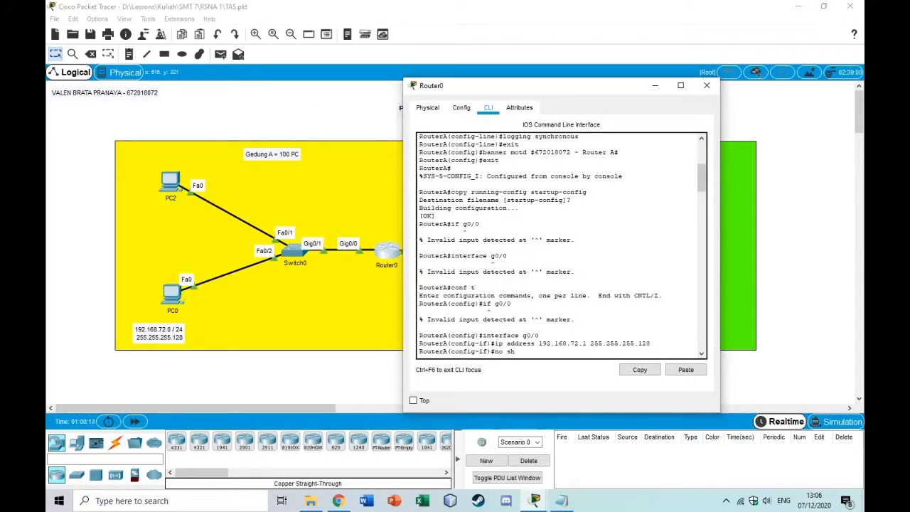
key("Return")
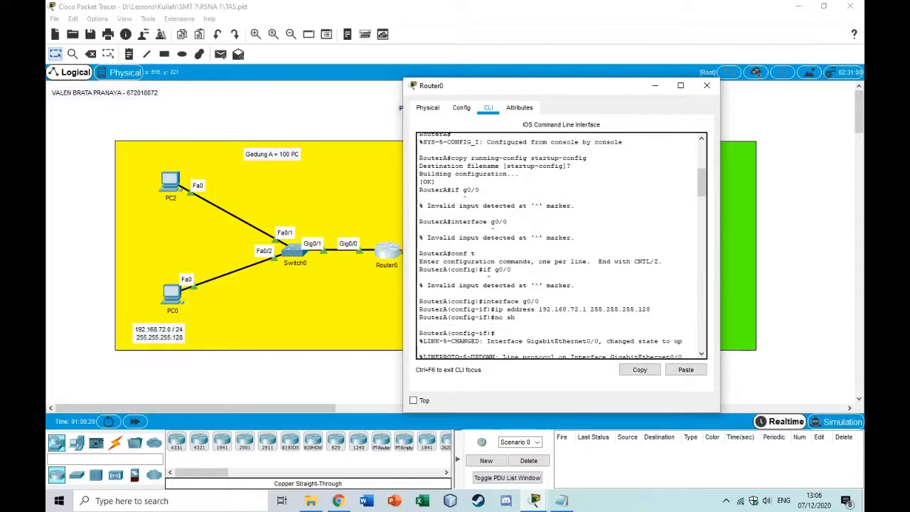
left_click_drag(482, 269, 649, 275)
scroll(560, 245, "down", 1)
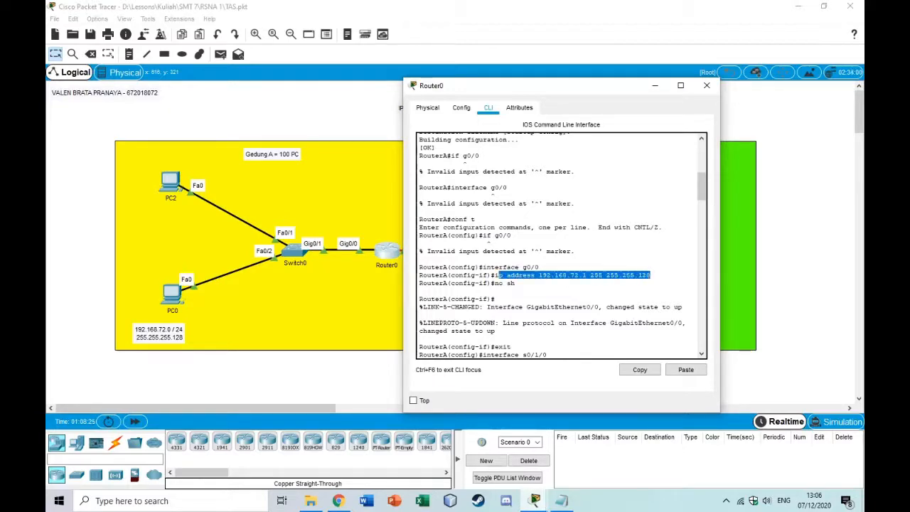
- Switch to the VLSM TAS RSNA notes in Notepad and check the first usable address of Gedung A's range
key("alt+Tab")
scroll(483, 270, "up", 2)
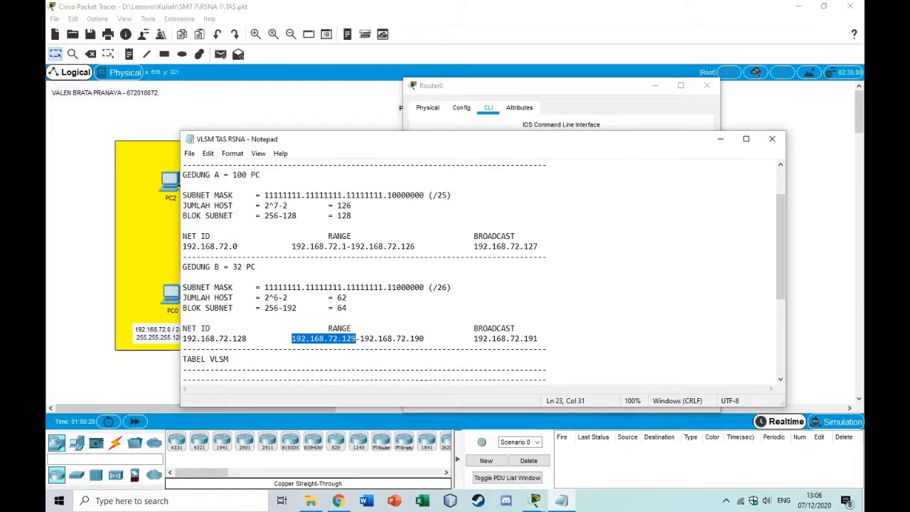
left_click_drag(292, 246, 346, 245)
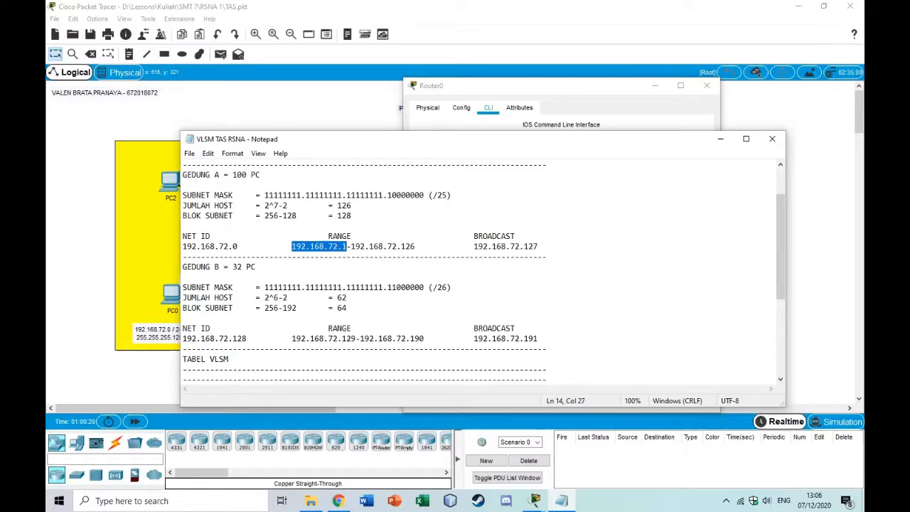
left_click(720, 138)
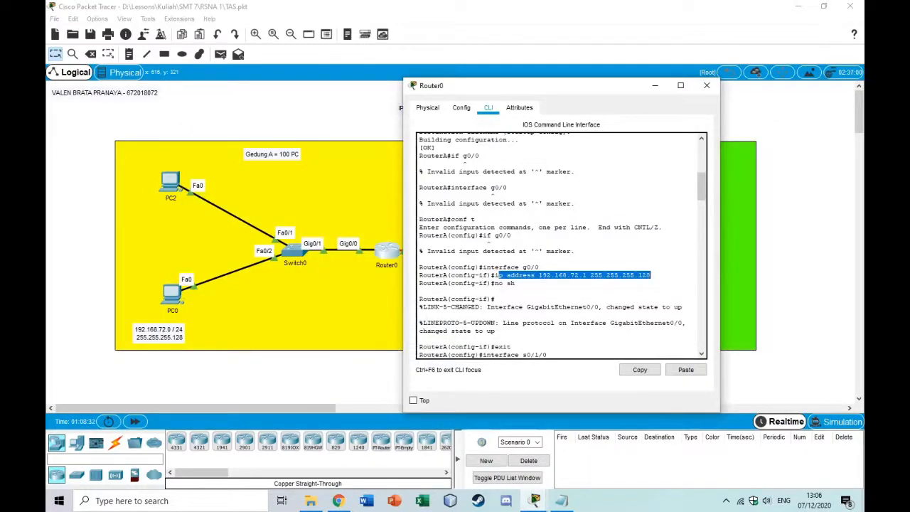
- Examine the no sh command for g0/0 in Router0's history and uncover the full topology
mouse_move(497, 86)
left_mouse_down()
mouse_move(561, 78)
mouse_move(496, 74)
left_mouse_up()
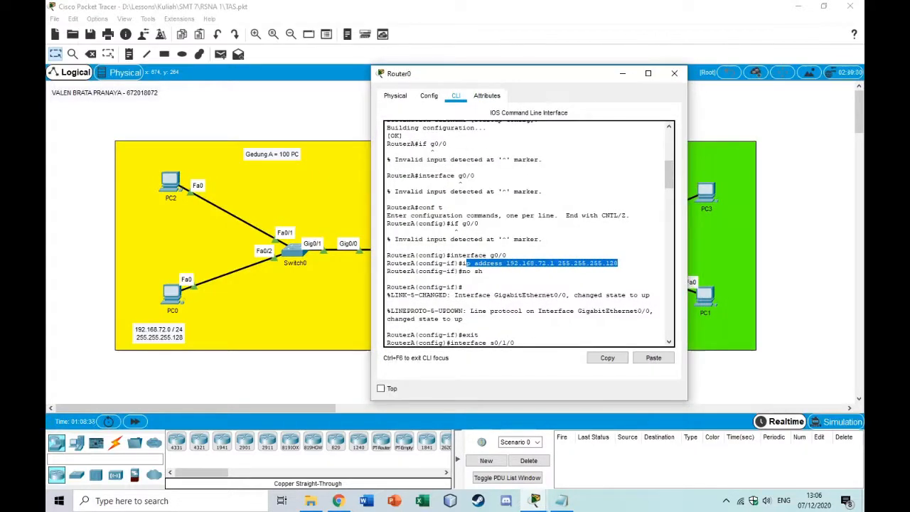
left_click_drag(461, 270, 483, 271)
scroll(483, 270, "down", 1)
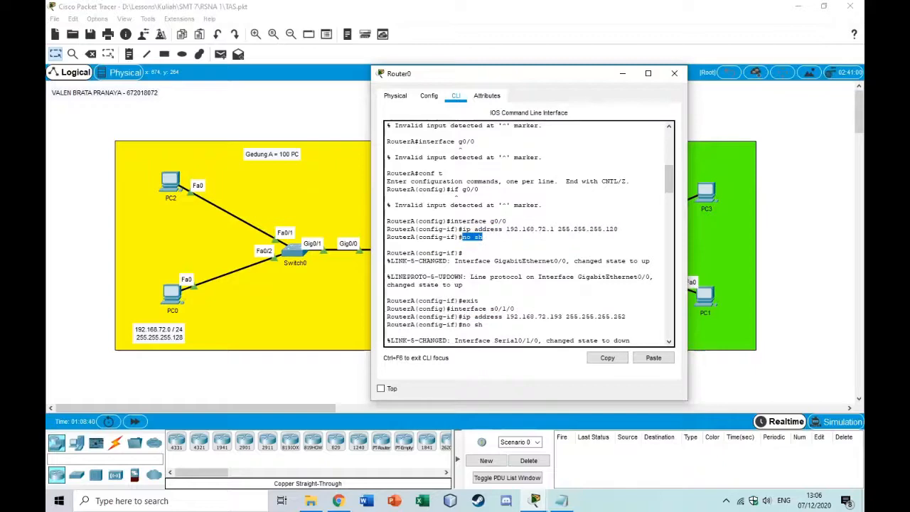
scroll(483, 271, "down", 1)
left_click_drag(497, 73, 326, 309)
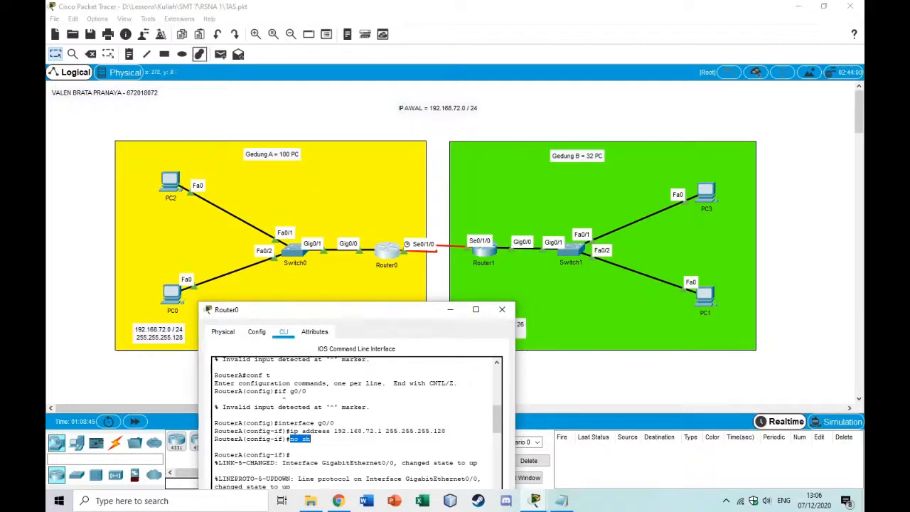
- Minimize the Router0 window and send a simple PDU from PC2 to PC0
left_click(450, 309)
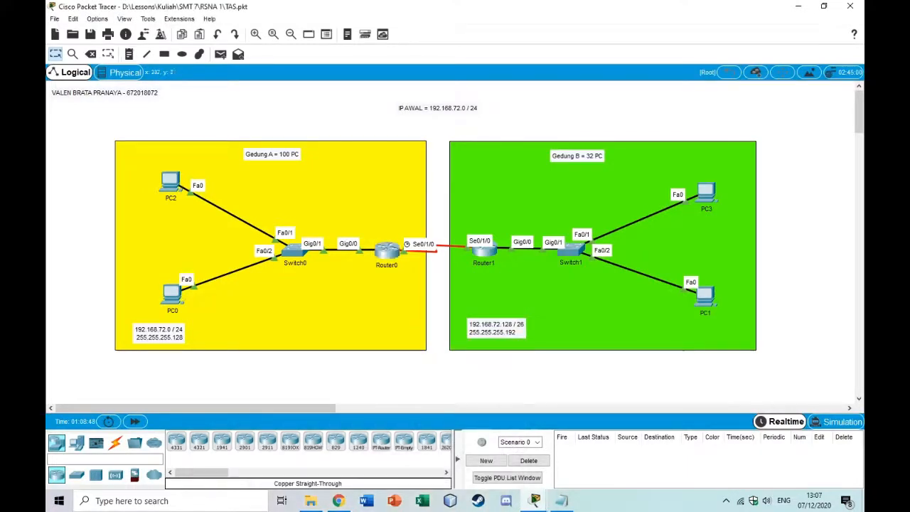
left_click(221, 54)
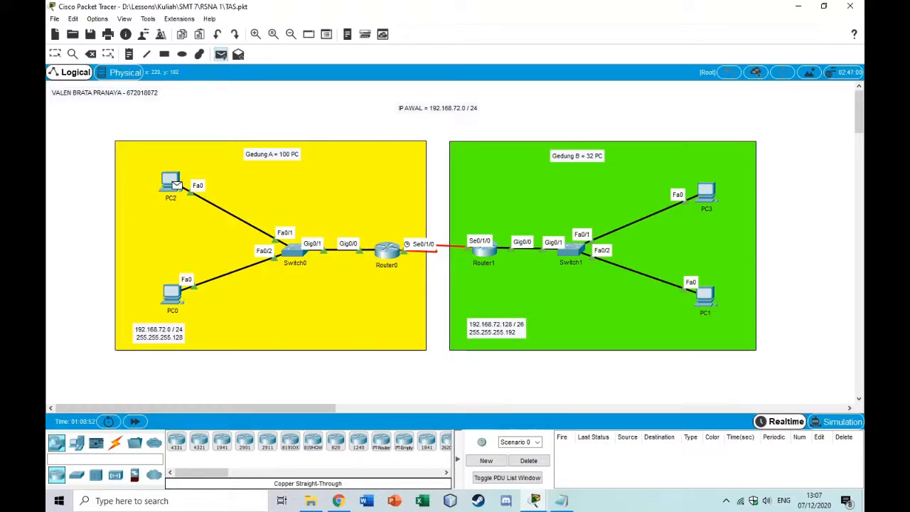
left_click(171, 293)
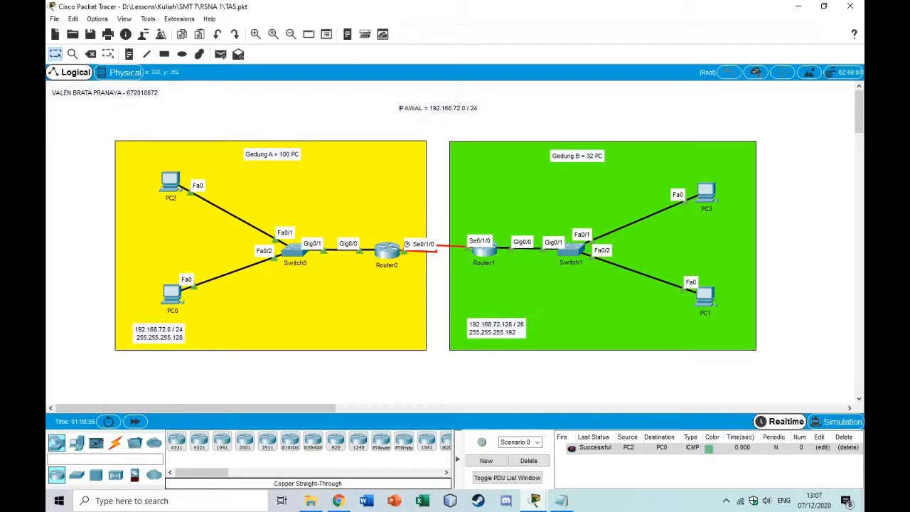
- Restore the Router0 and Router1 CLI windows and arrange them side by side
left_click(534, 500)
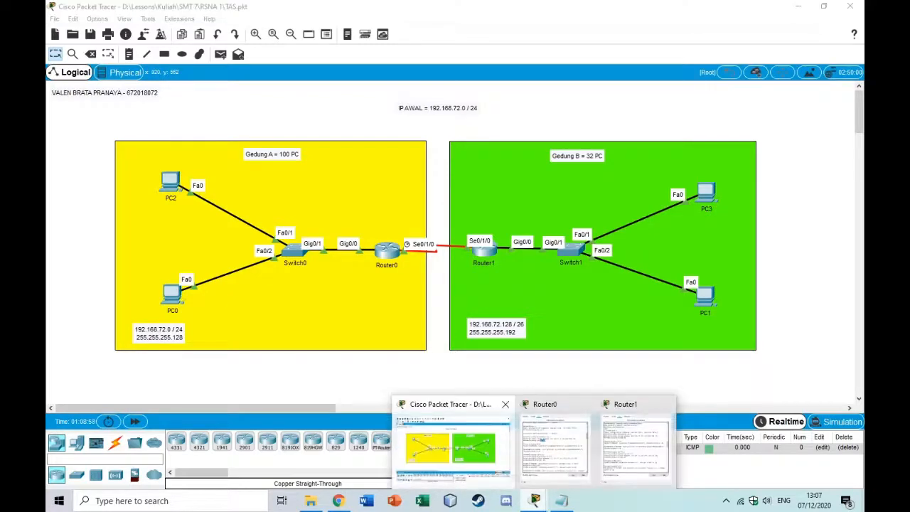
left_click(554, 444)
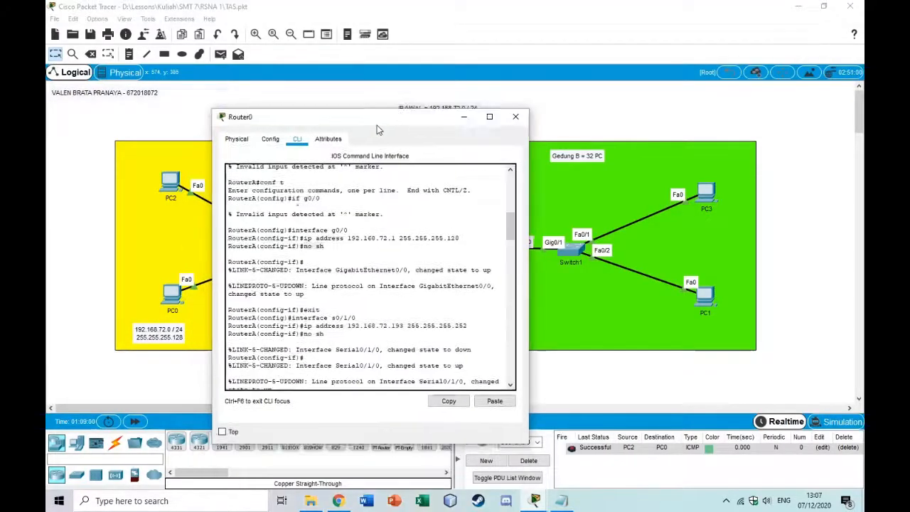
left_click(534, 501)
left_click(634, 445)
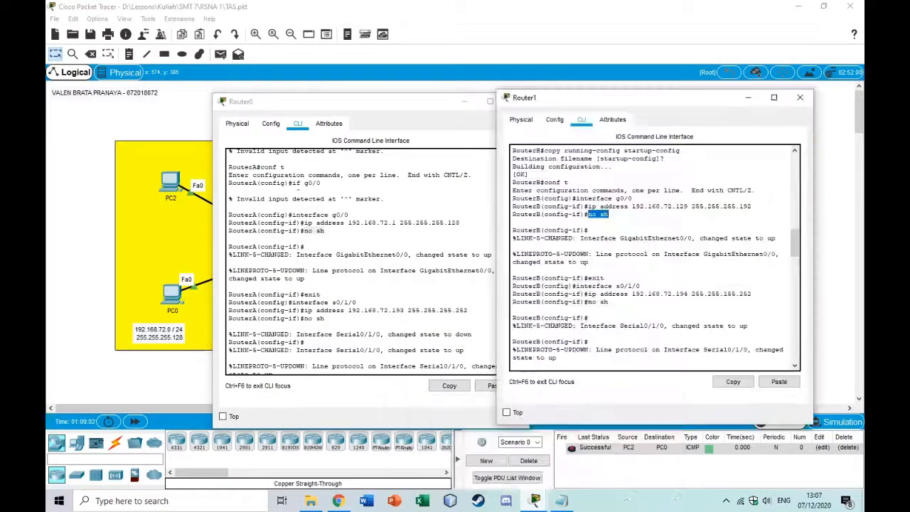
left_click_drag(640, 97, 683, 82)
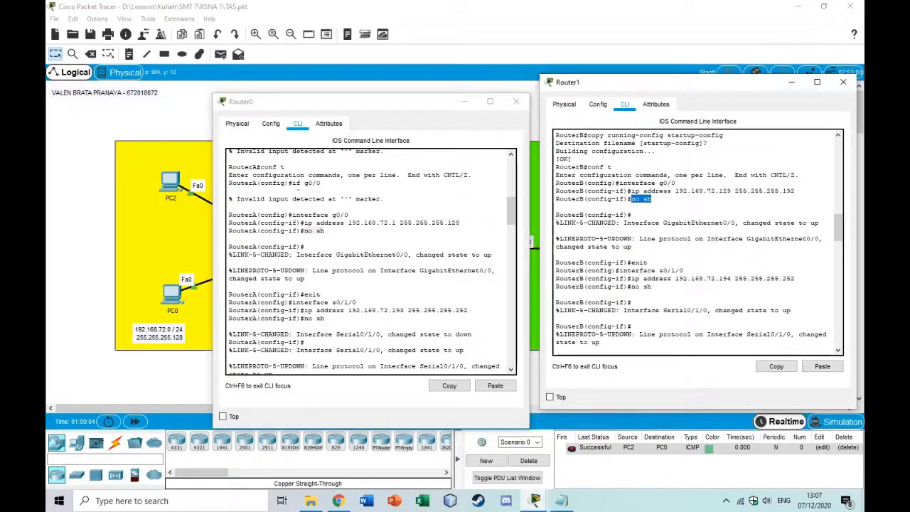
left_click_drag(433, 101, 373, 82)
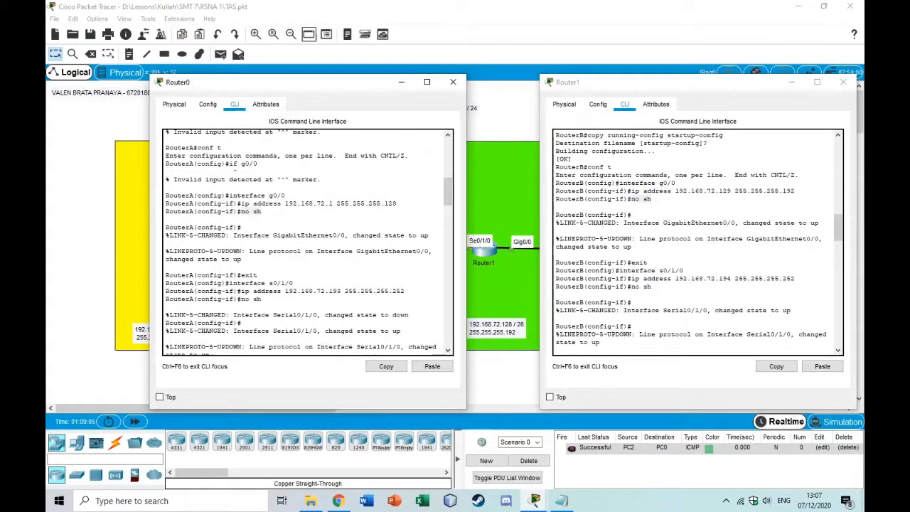
- Switch to the VLSM notes in Notepad and read the Router A - Router B subnet calculation
left_click(561, 500)
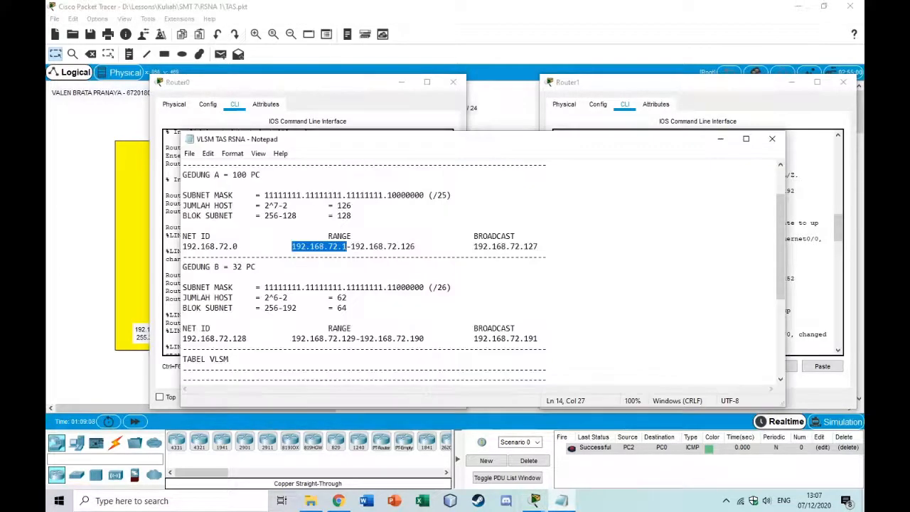
scroll(482, 273, "down", 5)
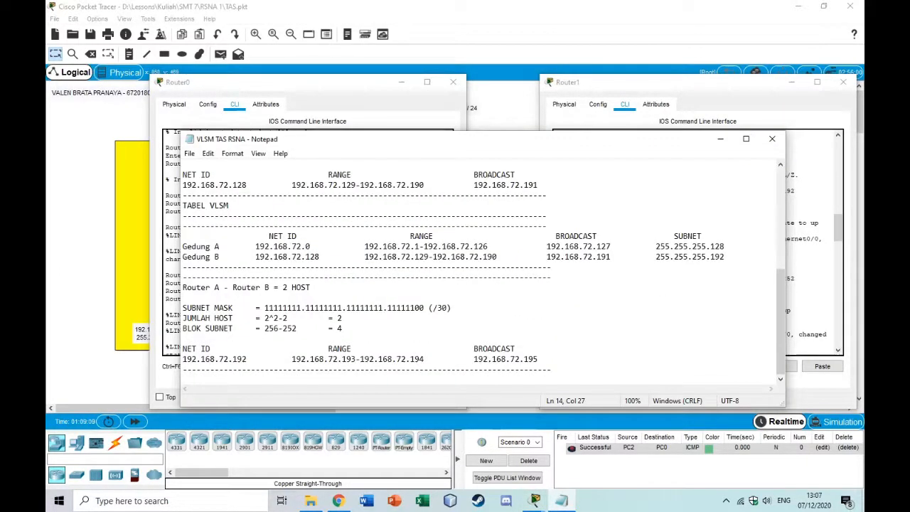
left_click_drag(182, 287, 538, 359)
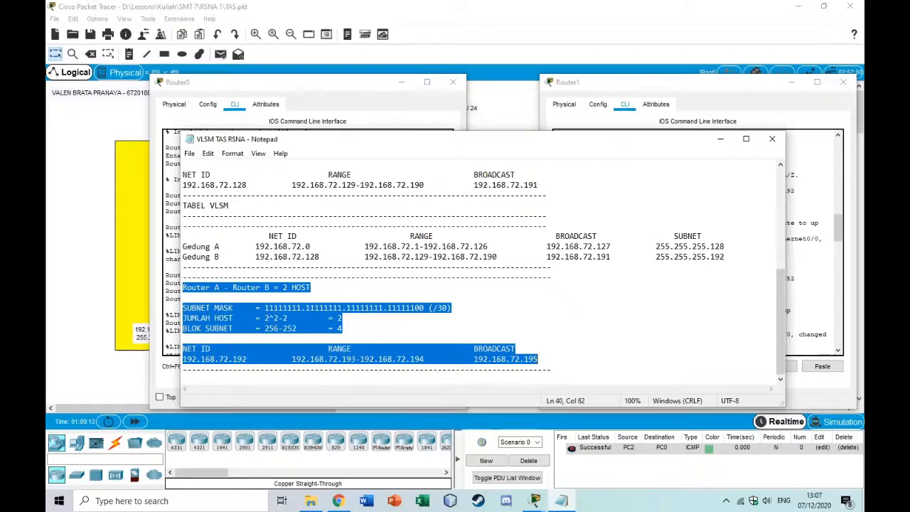
left_click(720, 138)
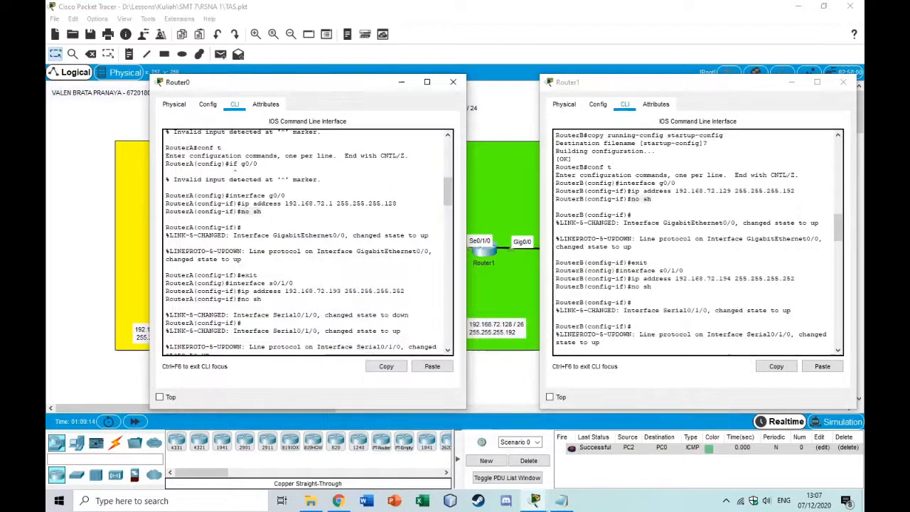
- Examine Router0's interface s0/1/0 and ip address commands against the serial link between the routers in the topology
scroll(308, 242, "down", 1)
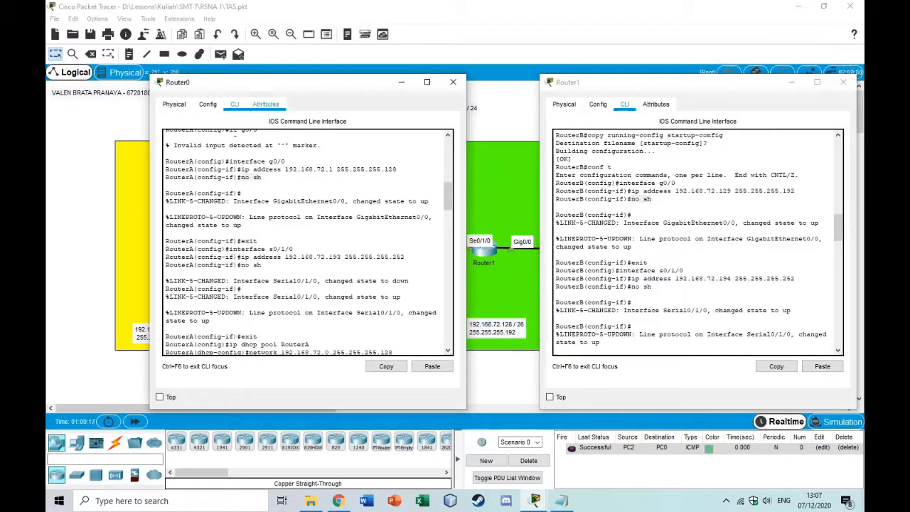
left_click_drag(284, 82, 210, 311)
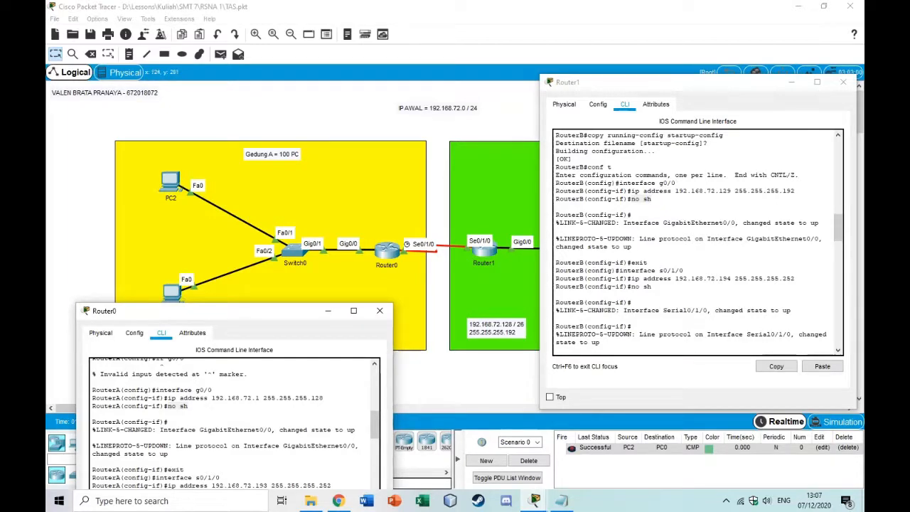
left_click_drag(251, 313, 325, 88)
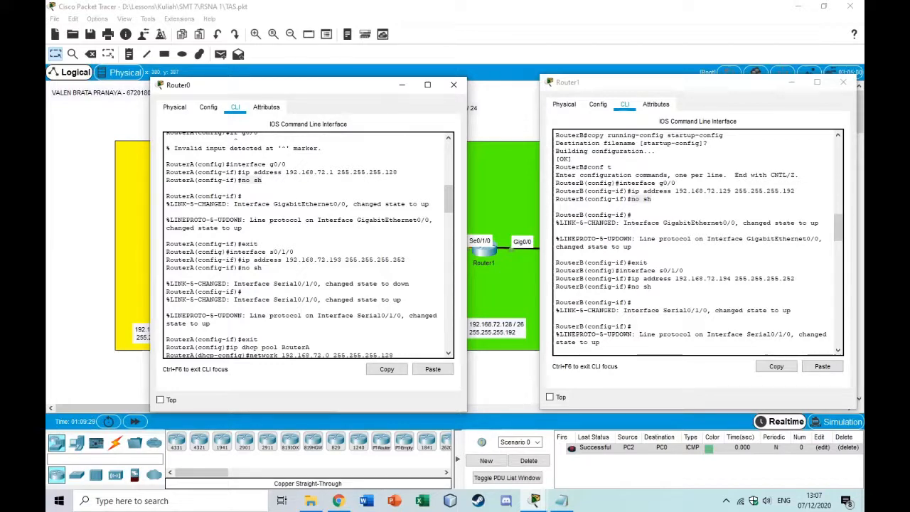
left_click_drag(228, 251, 293, 252)
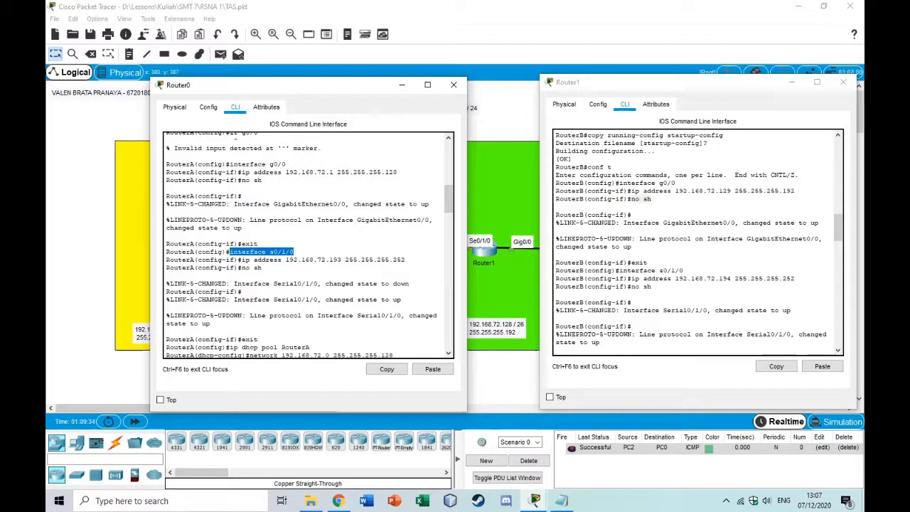
left_click_drag(242, 260, 341, 259)
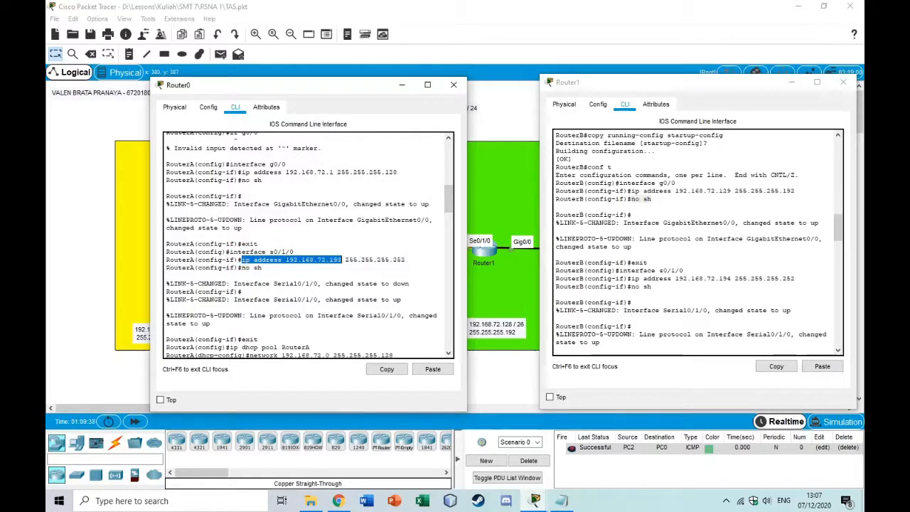
- Reopen the VLSM notes and place the Router A - Router B range beside Router0's s0/1/0 commands for comparison
left_click(561, 500)
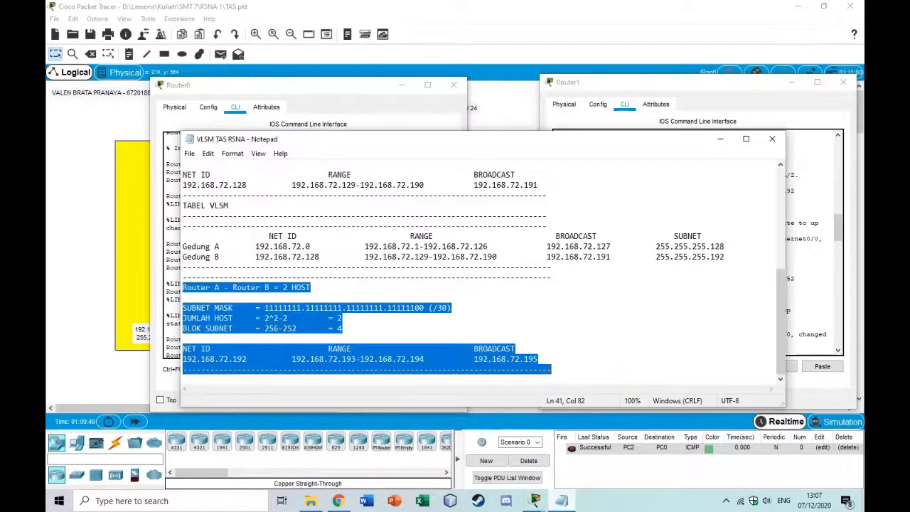
scroll(480, 273, "up", 6)
scroll(480, 273, "down", 6)
left_click_drag(426, 139, 545, 115)
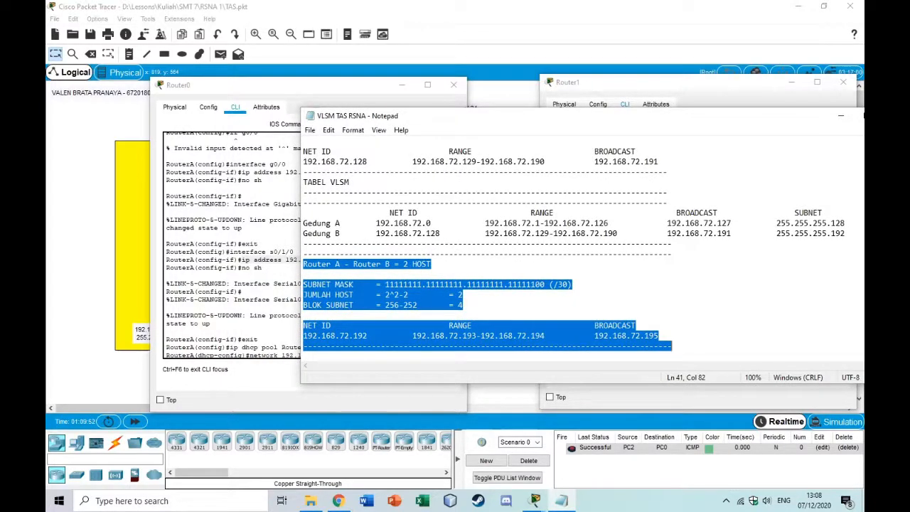
- Move the VLSM notes aside and examine the s0/1/0 address commands in the Router1 and Router0 CLIs
left_click(482, 334)
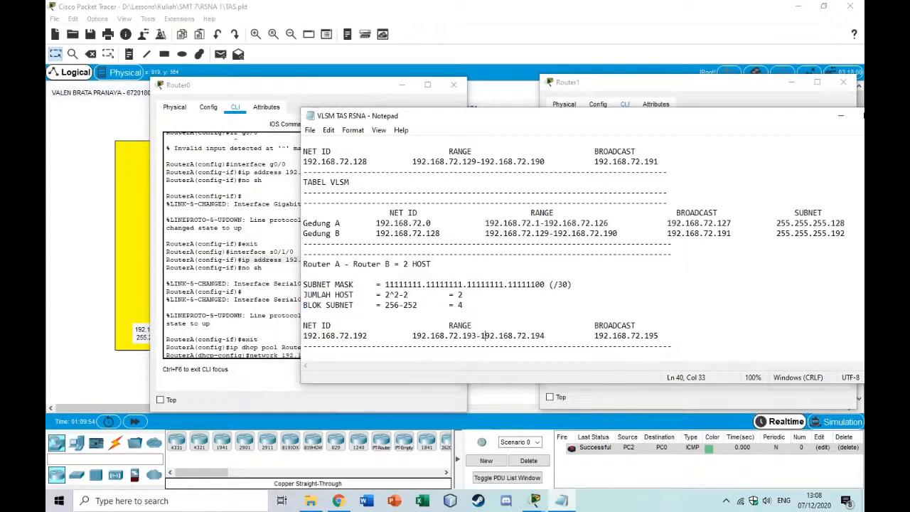
left_click_drag(497, 115, 401, 423)
type("exit ip dhcp pool RouterB network 192.168.72.128 255.255.255.192 default-router 192.168.72.129")
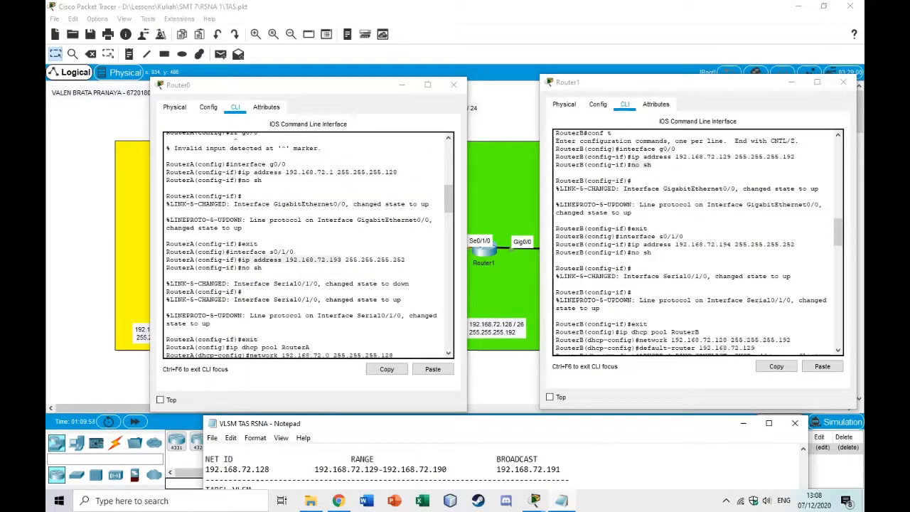
scroll(698, 243, "up", 2)
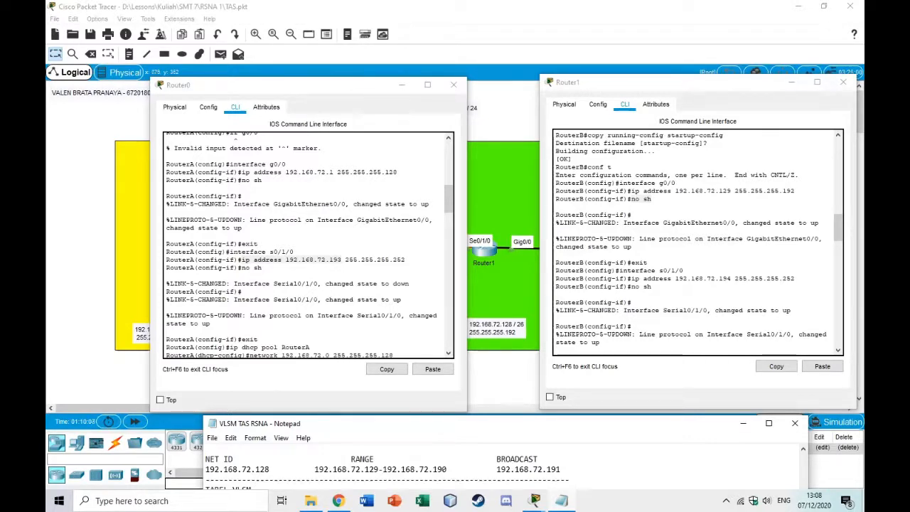
scroll(309, 244, "down", 3)
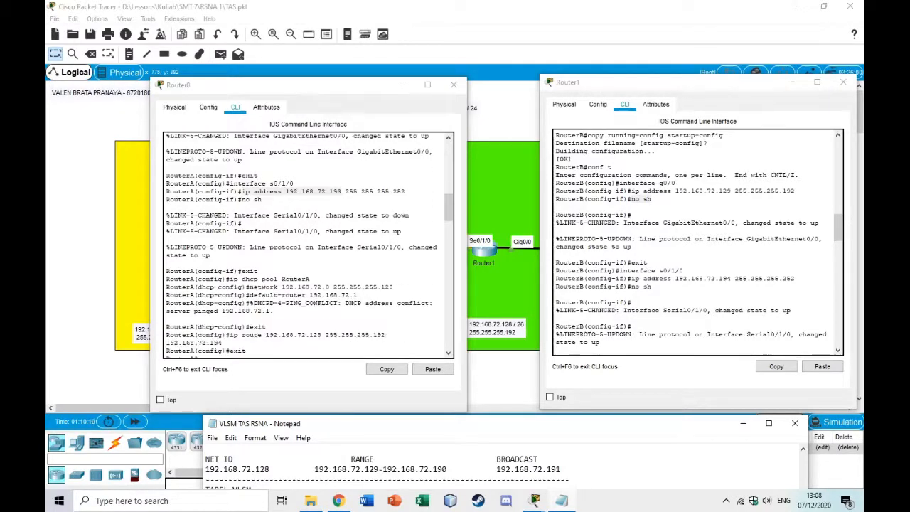
- Minimize both router windows, test the serial link with a simple PDU from Router0 to Router1, and delete the PDU scenario
left_click(402, 84)
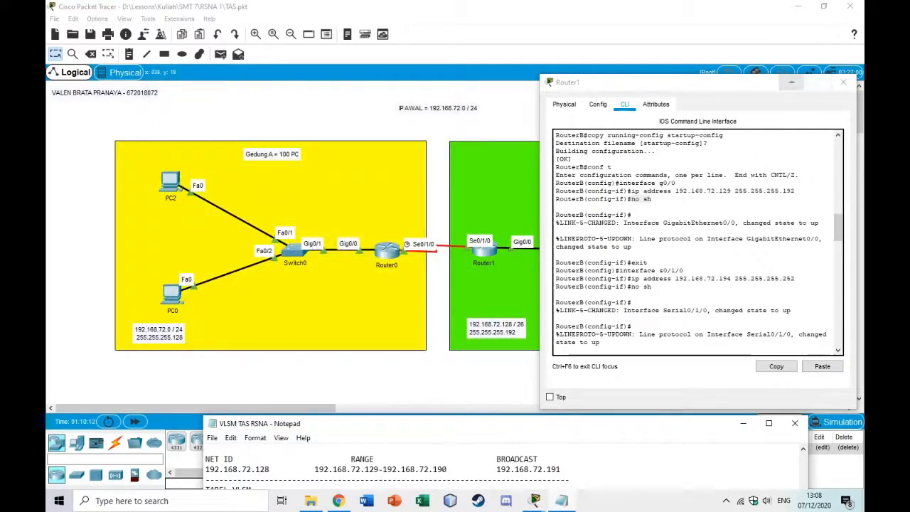
left_click(790, 82)
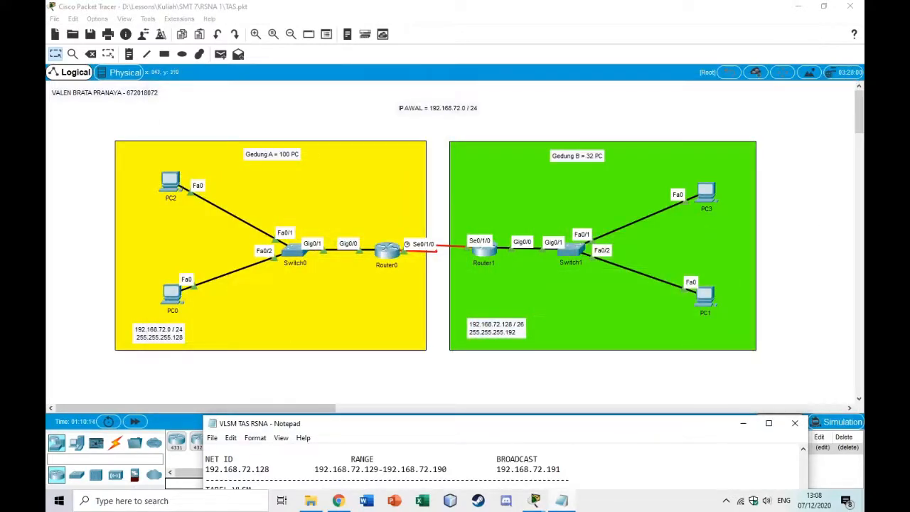
left_click(220, 54)
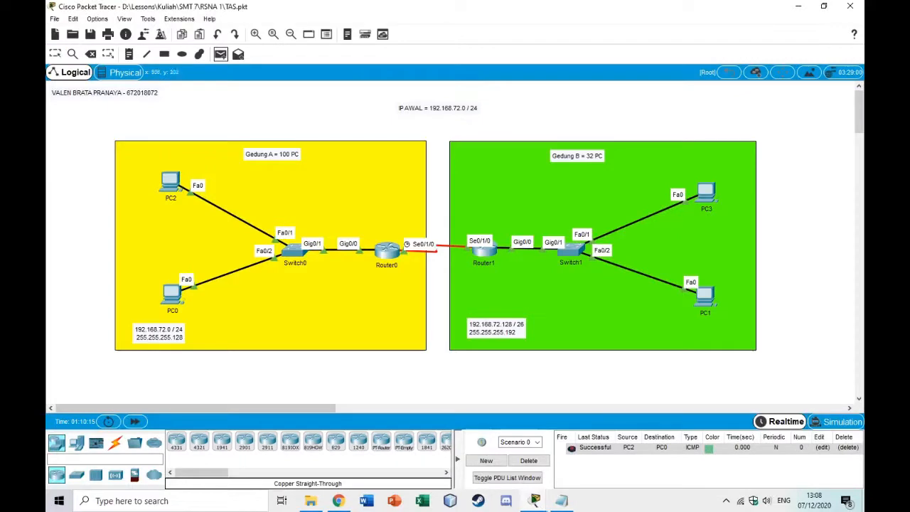
left_click(387, 251)
left_click(483, 247)
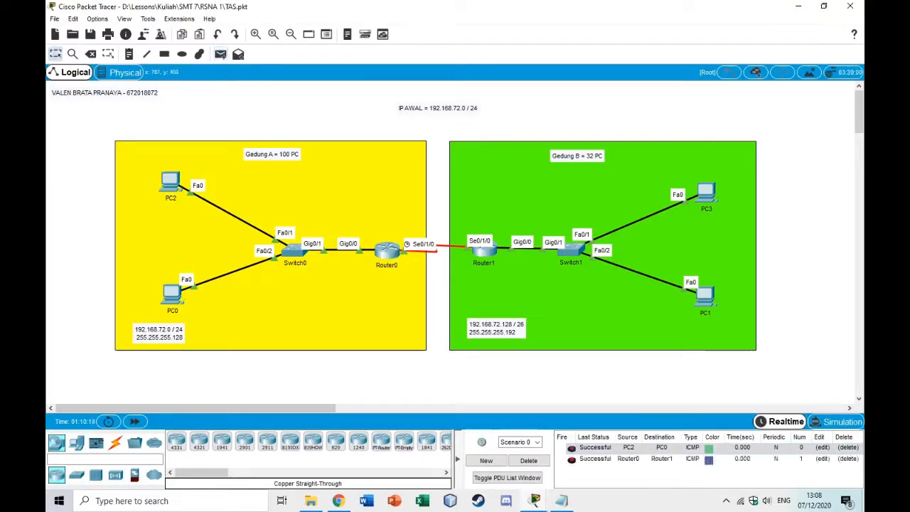
left_click(528, 461)
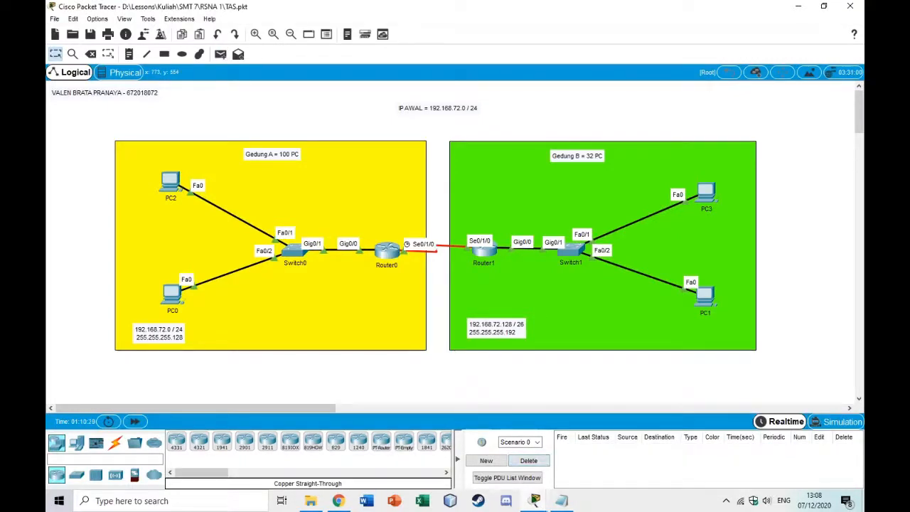
- Restore the Router0 and Router1 CLI windows and move Router0's window clear of the Gedung A topology
mouse_move(535, 500)
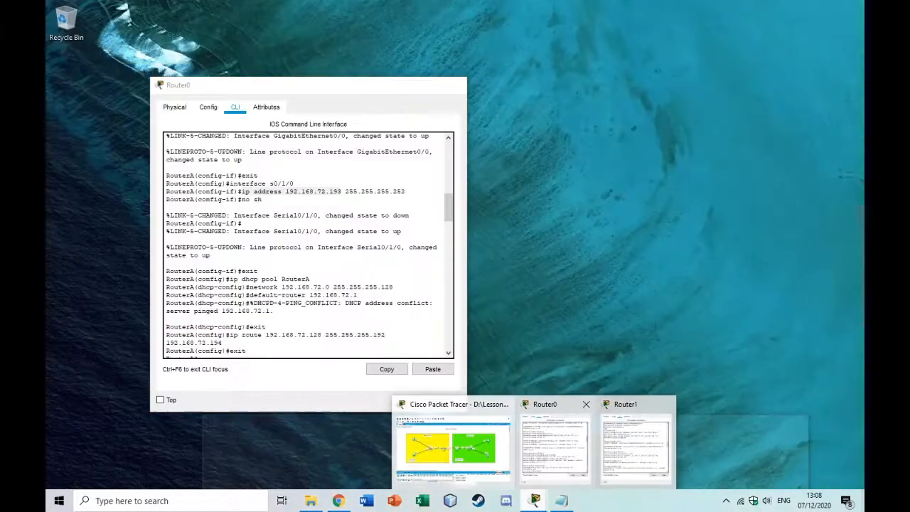
left_click(548, 447)
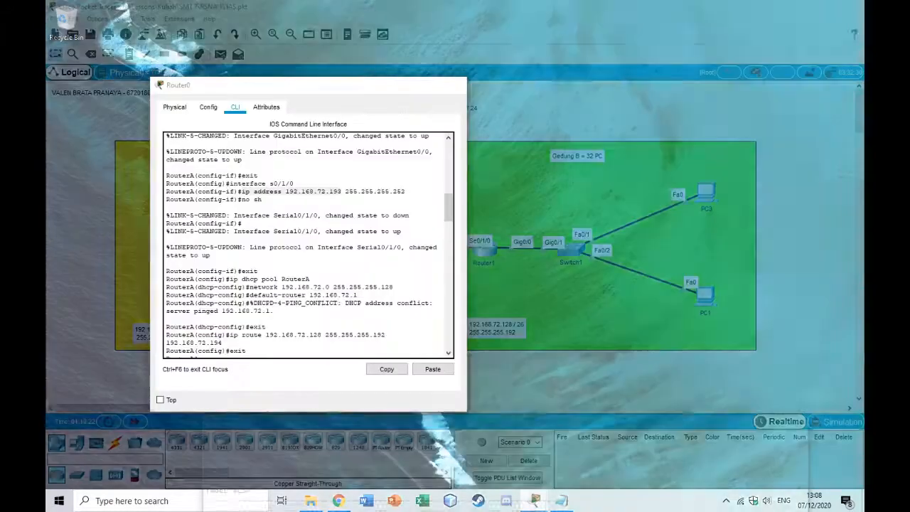
mouse_move(534, 501)
left_click(640, 444)
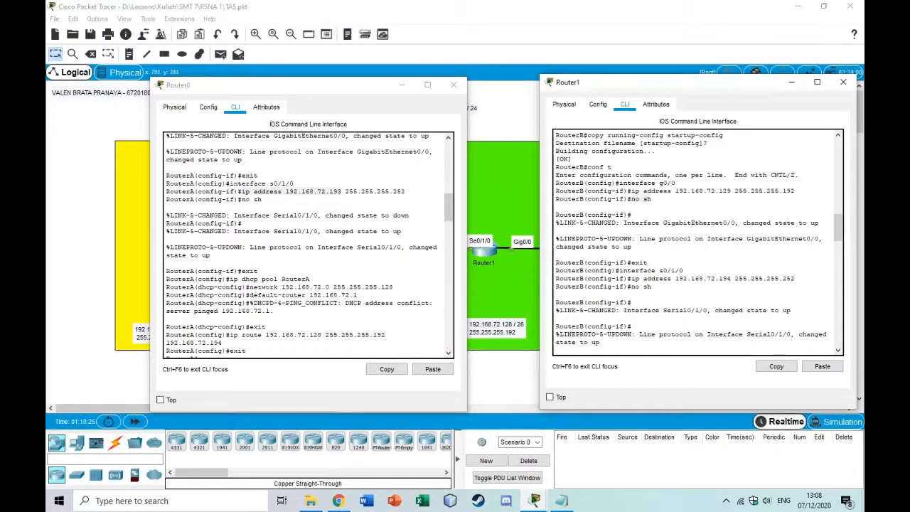
left_click_drag(315, 90, 627, 113)
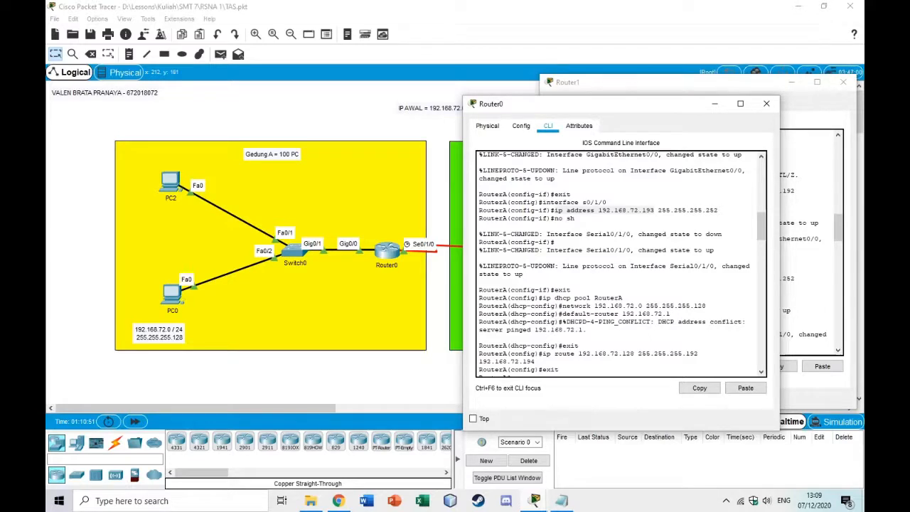
- Open PC2's IP Configuration to check its DHCP addressing, and close the PC2 window
left_click(171, 183)
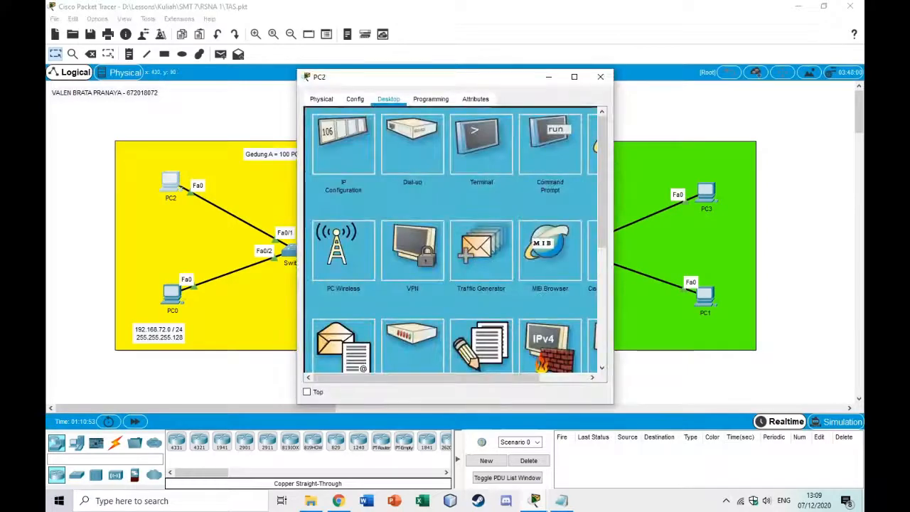
left_click(345, 136)
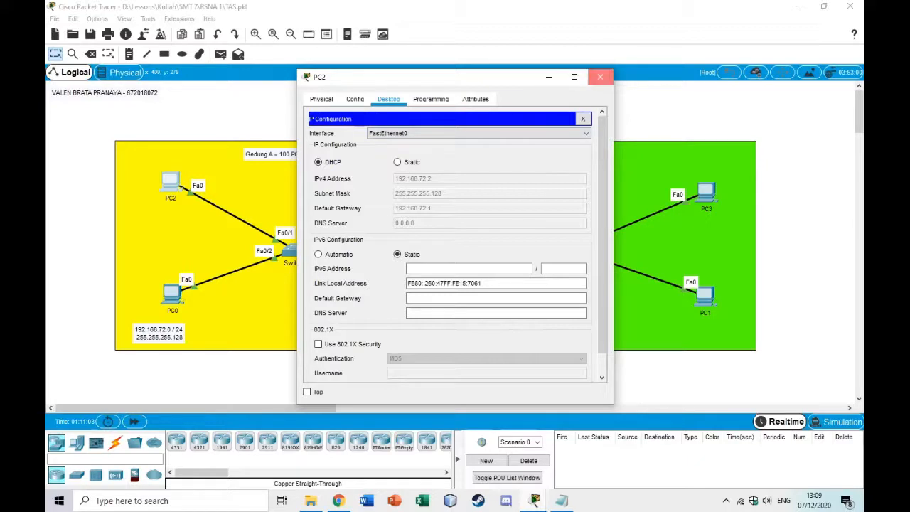
left_click(600, 76)
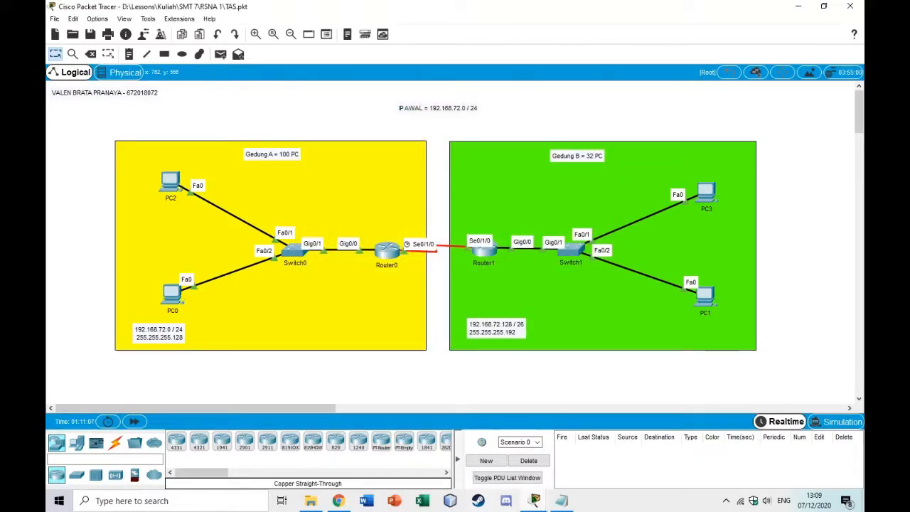
- Bring back both router CLIs side by side and highlight Router0's ip dhcp pool RouterA and network commands
mouse_move(535, 501)
left_click(554, 444)
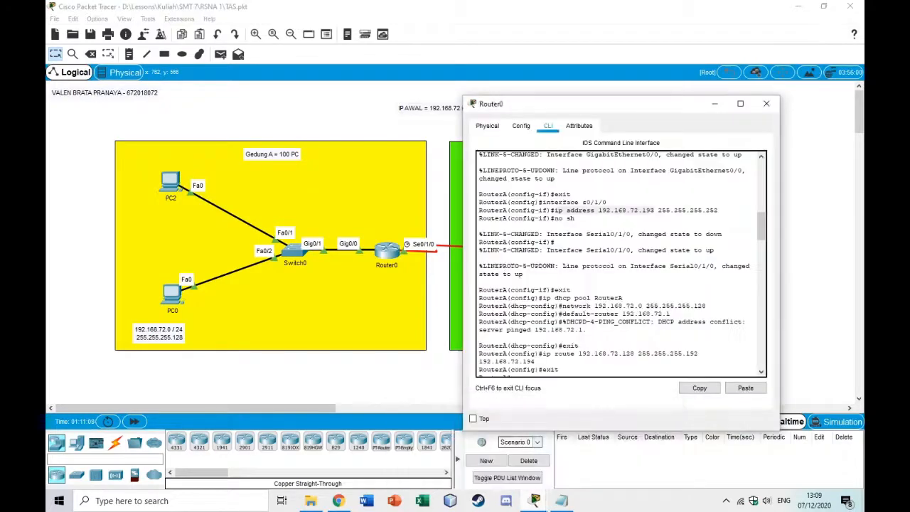
left_click(634, 444)
left_click_drag(513, 104, 223, 83)
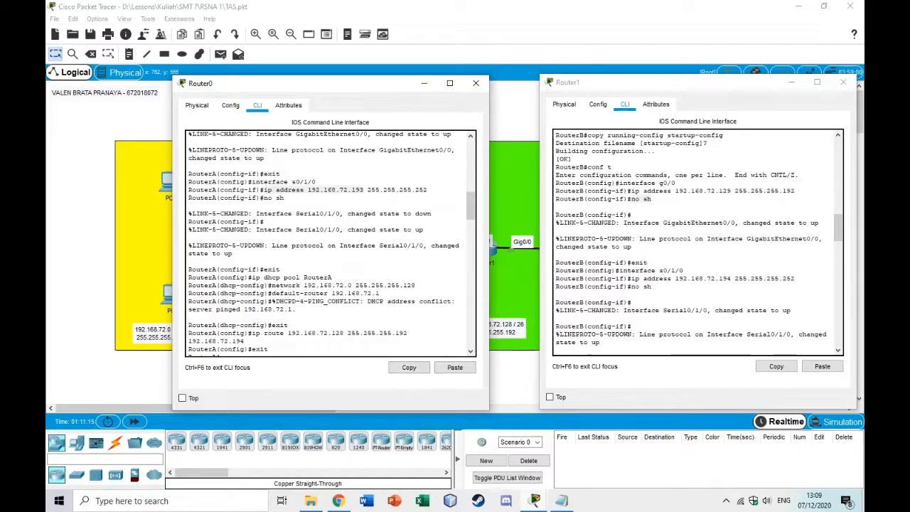
left_click_drag(250, 277, 331, 277)
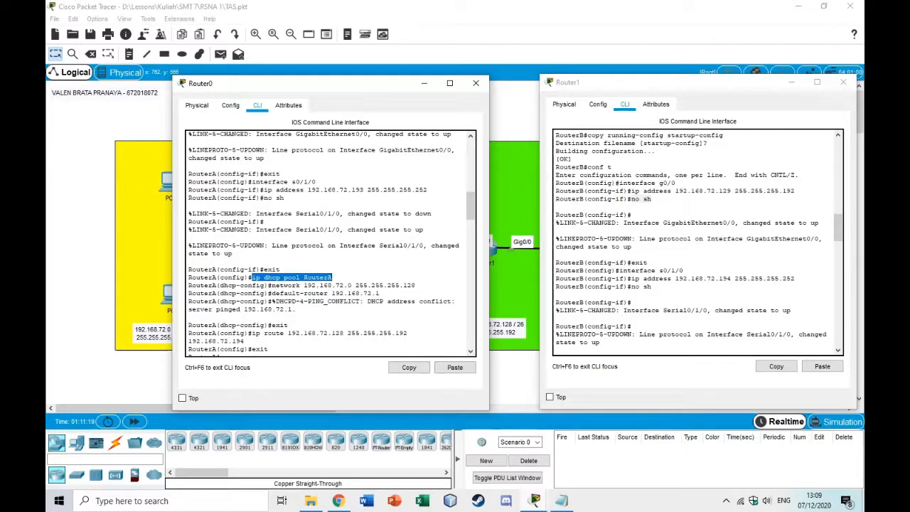
left_click_drag(270, 285, 415, 285)
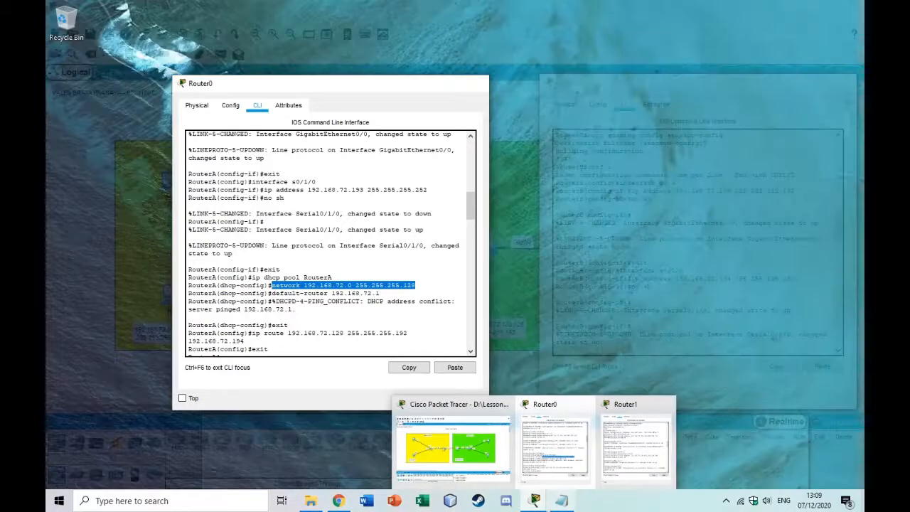
- Read the Gedung A subnet calculation in the VLSM notes and move the notes below the router windows
left_click(562, 500)
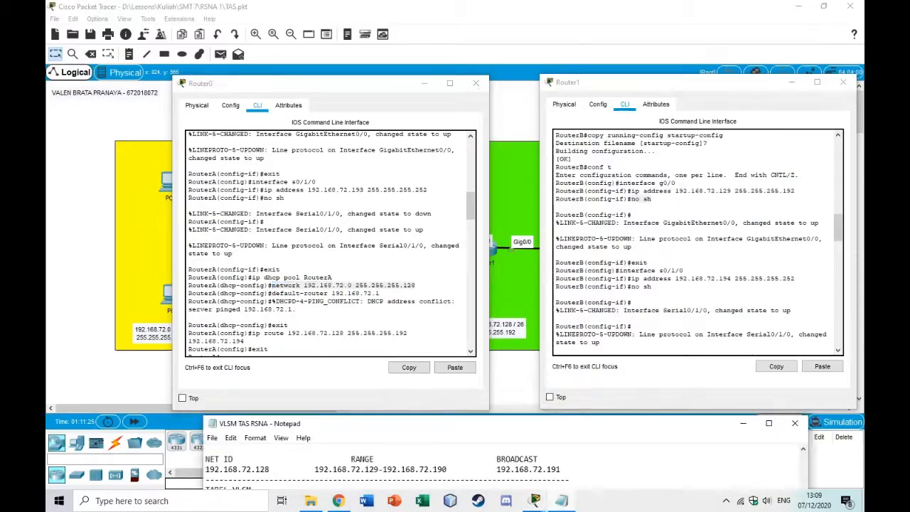
left_click_drag(500, 427, 569, 182)
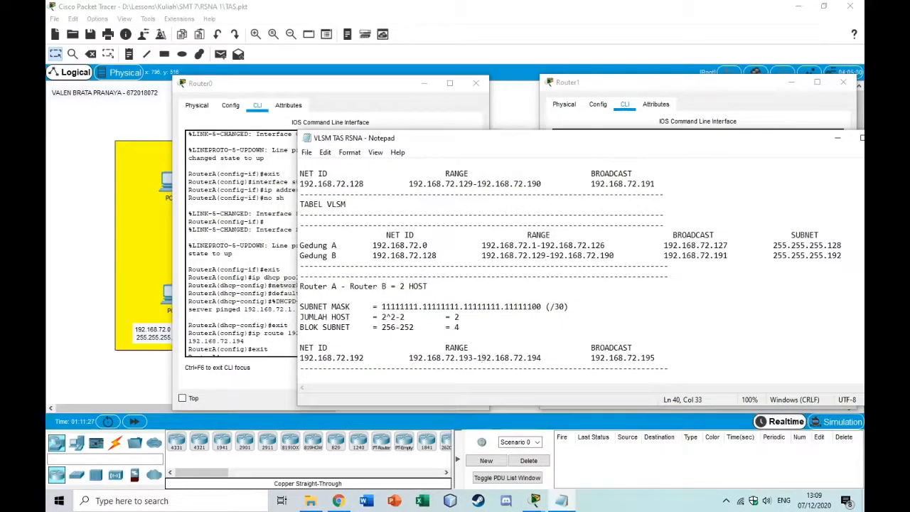
scroll(569, 270, "up", 5)
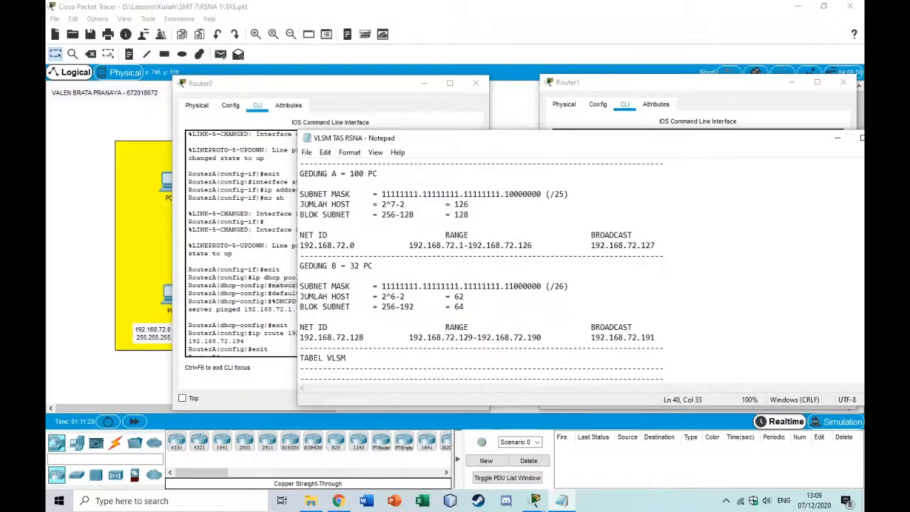
left_click_drag(417, 141, 420, 388)
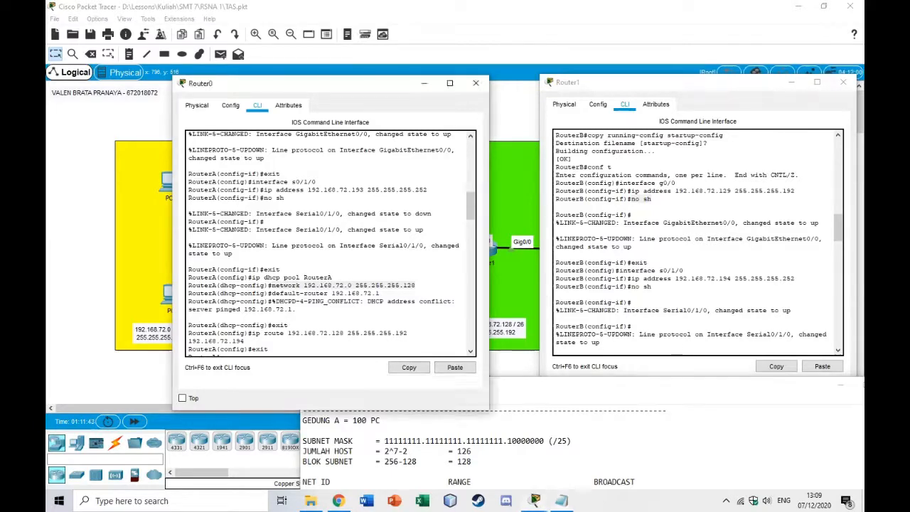
- Examine Router0's DHCP network and default-router commands beside the topology, comparing the gateway with the g0/0 address
left_click_drag(334, 86, 586, 95)
left_click_drag(525, 295, 669, 295)
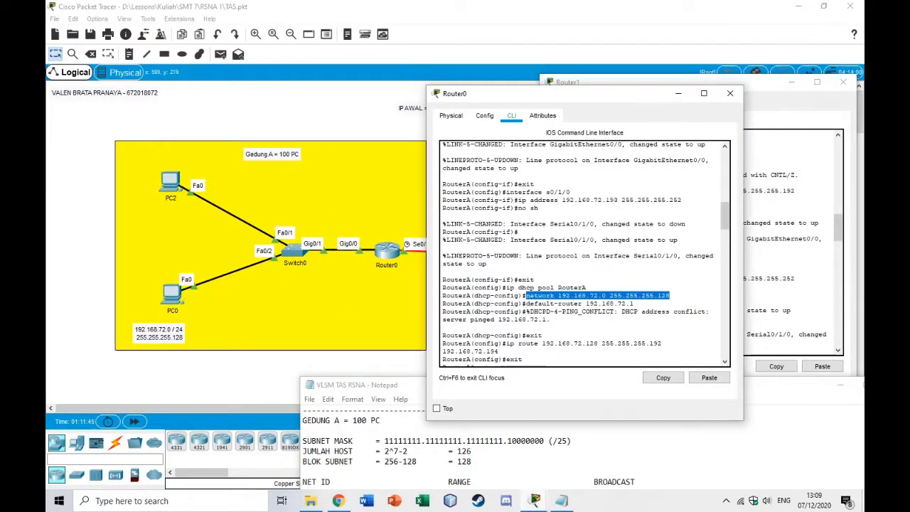
left_click_drag(586, 304, 634, 304)
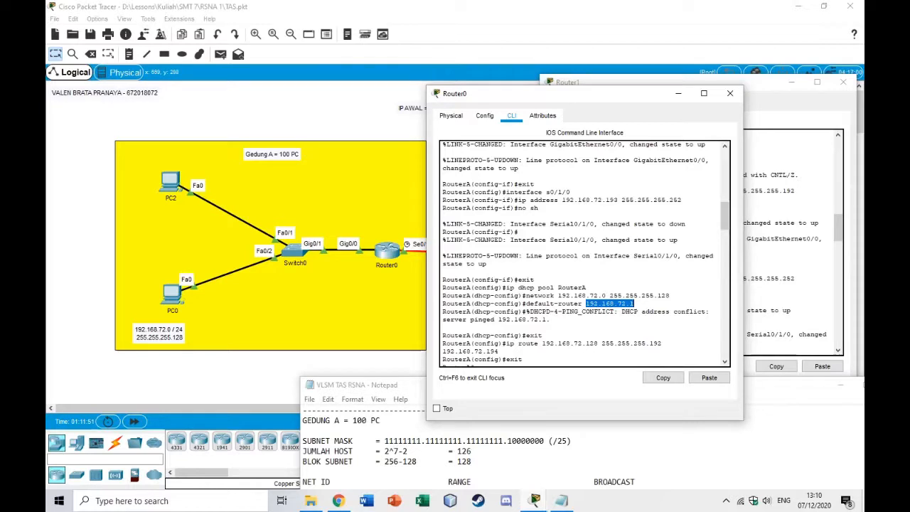
scroll(584, 253, "up", 4)
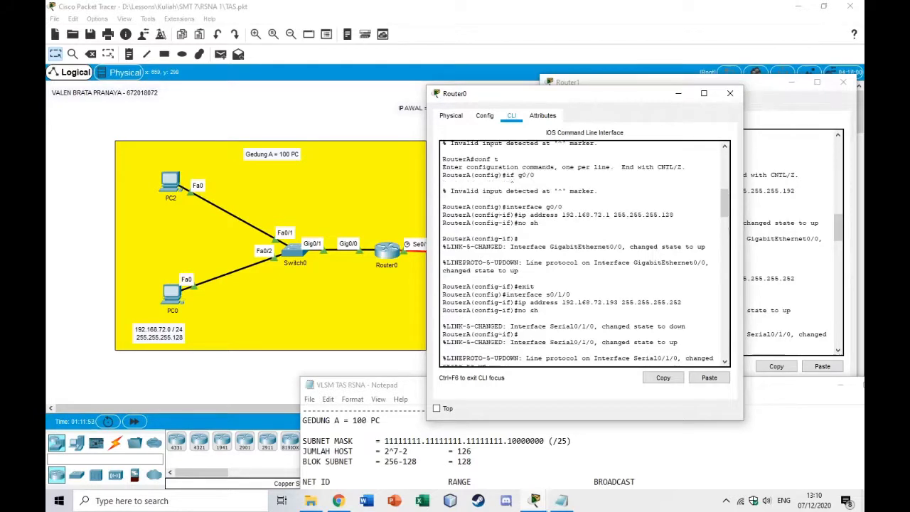
left_click_drag(562, 214, 610, 215)
scroll(585, 253, "down", 4)
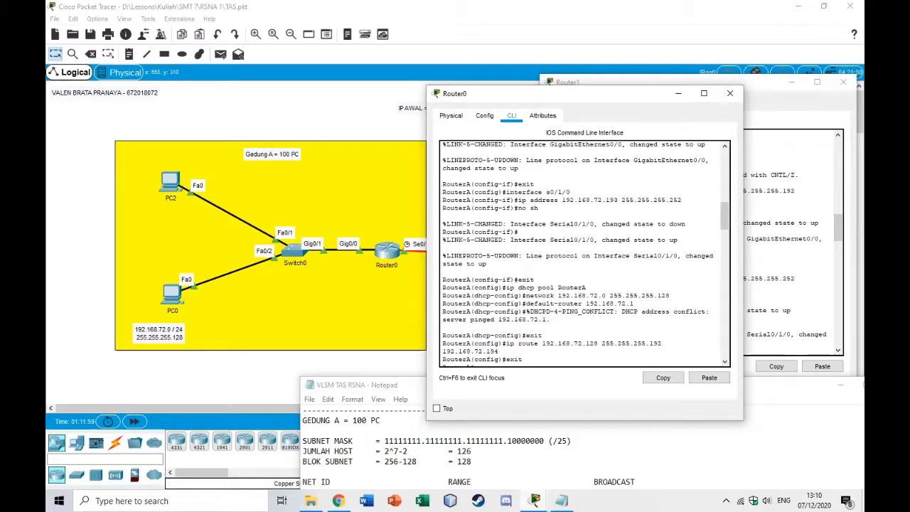
scroll(585, 253, "down", 2)
- Check PC2's DHCP address, subnet mask and default gateway against Router0's DHCP pool settings
left_click(170, 182)
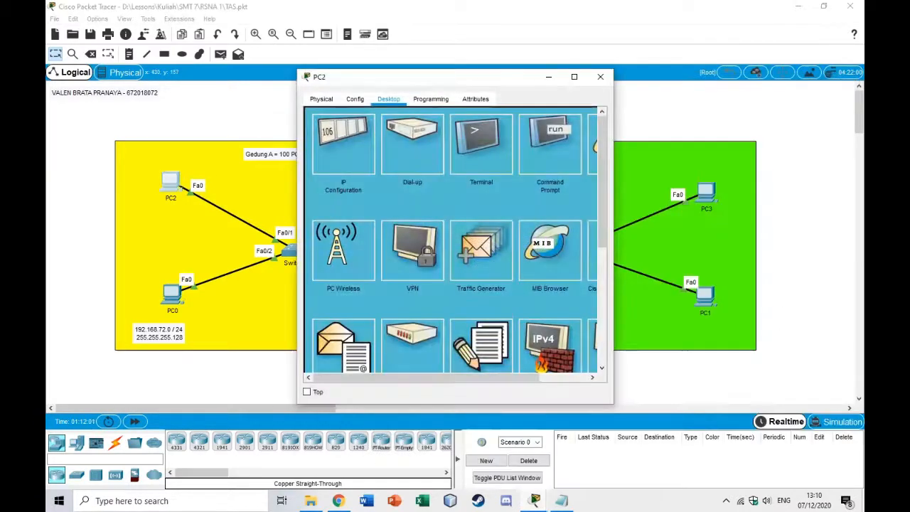
left_click(344, 146)
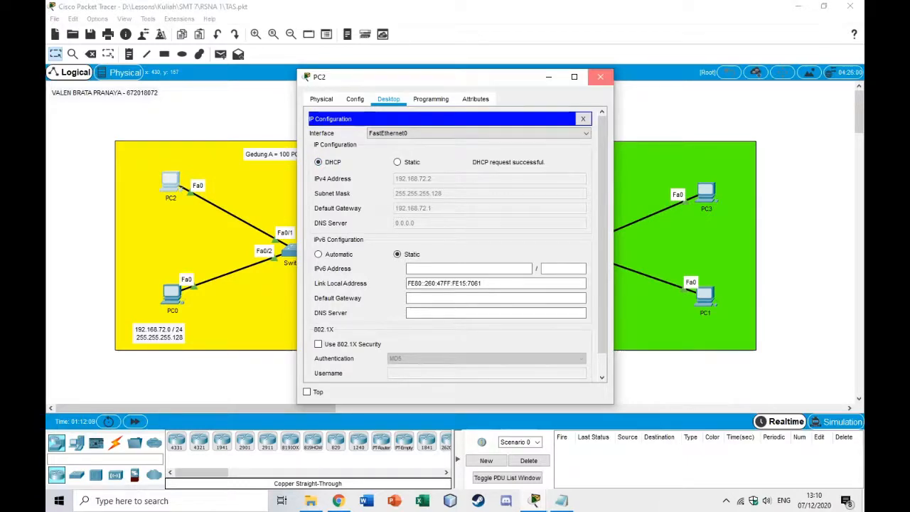
left_click(600, 76)
- Restore the Router0 and Router1 CLI windows and bring Router1's ip dhcp pool RouterB commands into view
mouse_move(535, 500)
left_click(552, 442)
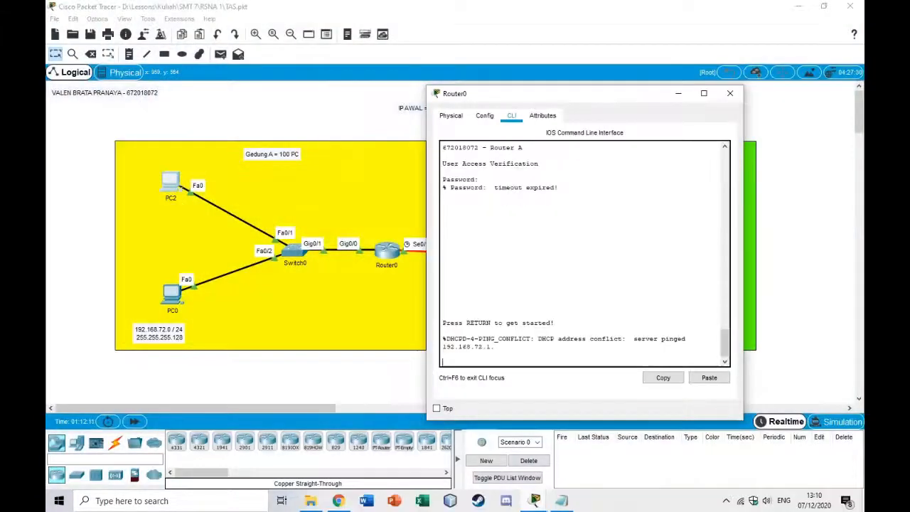
left_click_drag(569, 93, 386, 97)
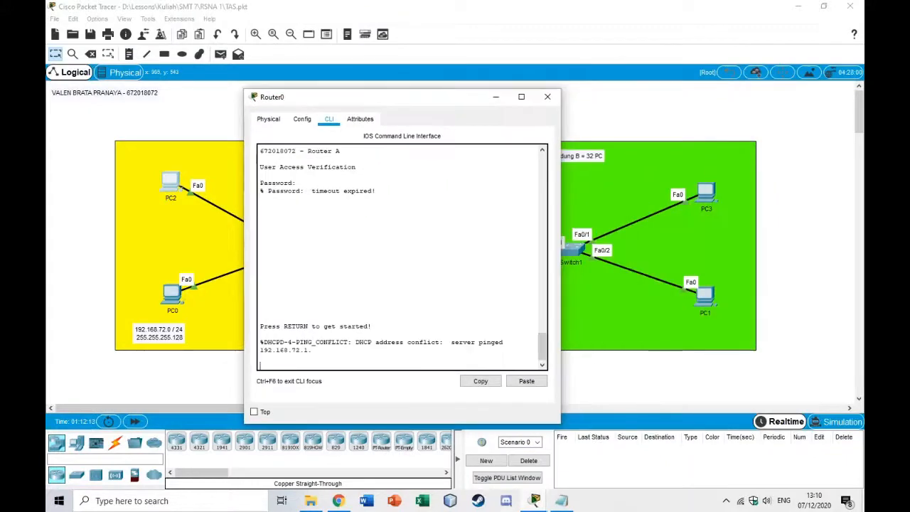
scroll(401, 257, "up", 15)
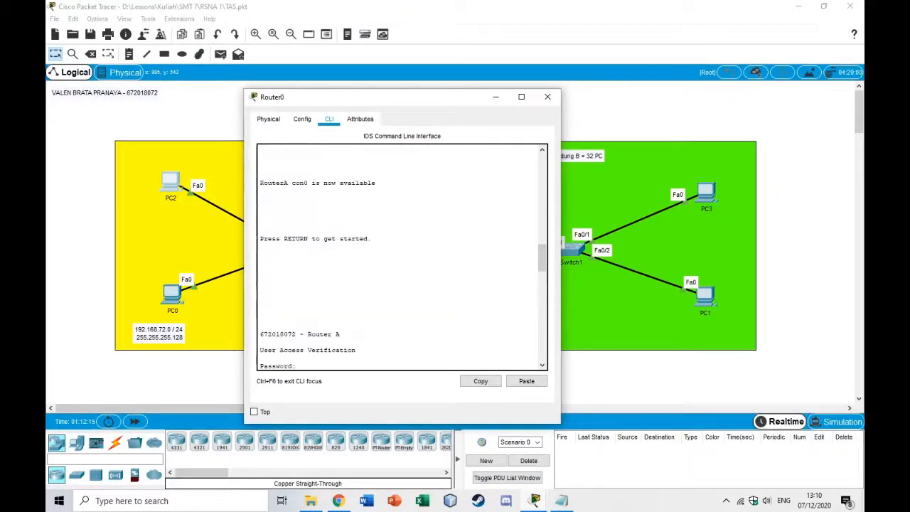
mouse_move(535, 500)
left_click(633, 437)
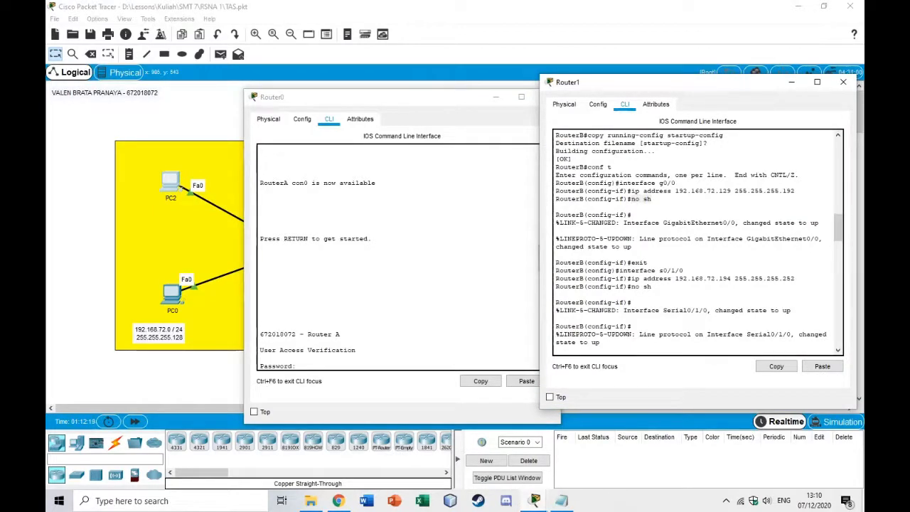
scroll(698, 243, "down", 3)
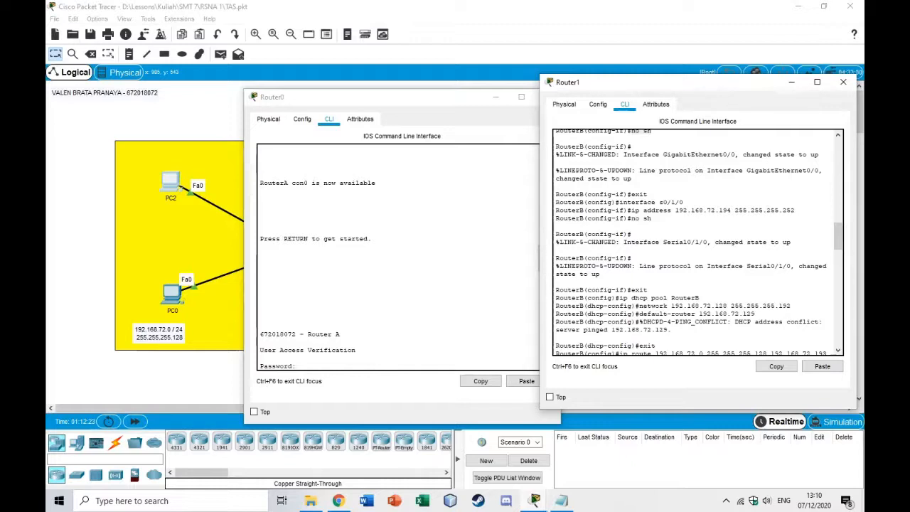
- Compare the network address in Router1's DHCP pool with the Gedung B net ID in the VLSM notes
left_click_drag(671, 305, 739, 305)
left_click(561, 501)
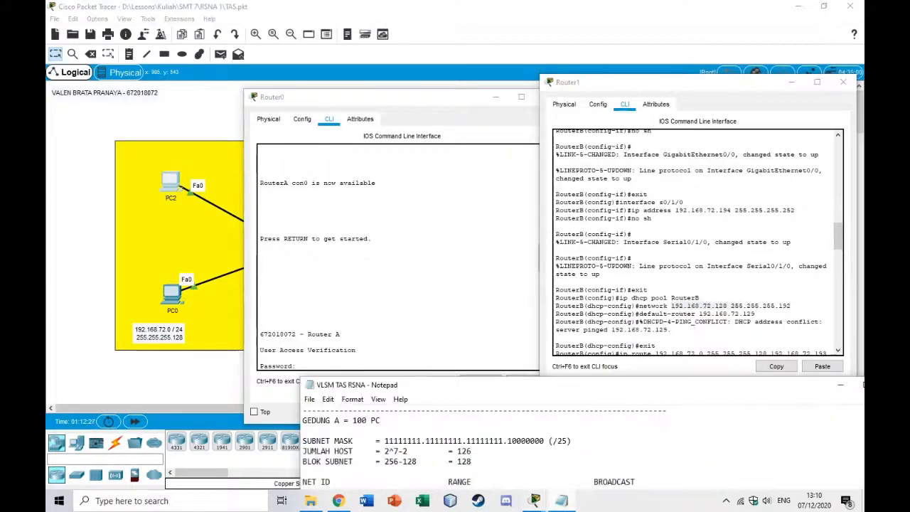
left_click_drag(505, 387, 286, 104)
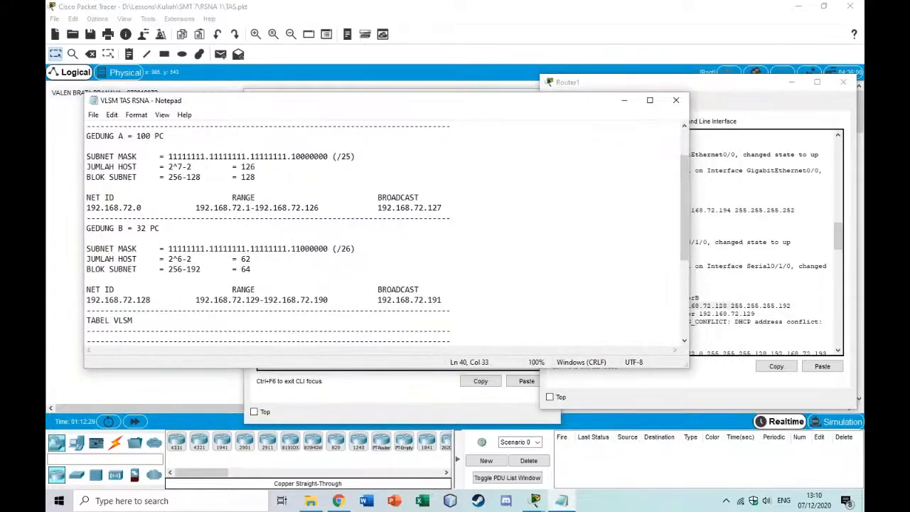
left_click_drag(86, 299, 151, 299)
left_click(623, 100)
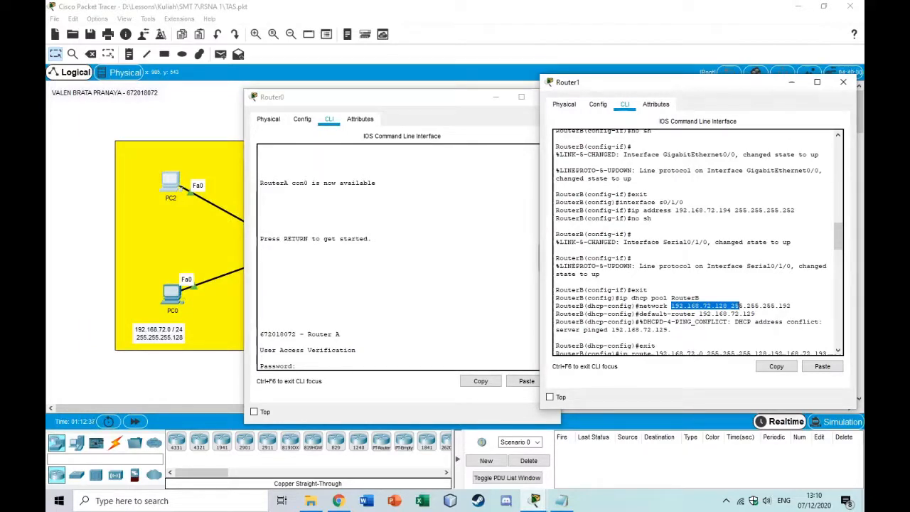
- Arrange the Router0 and Router1 CLI windows side by side
left_click_drag(661, 82, 616, 99)
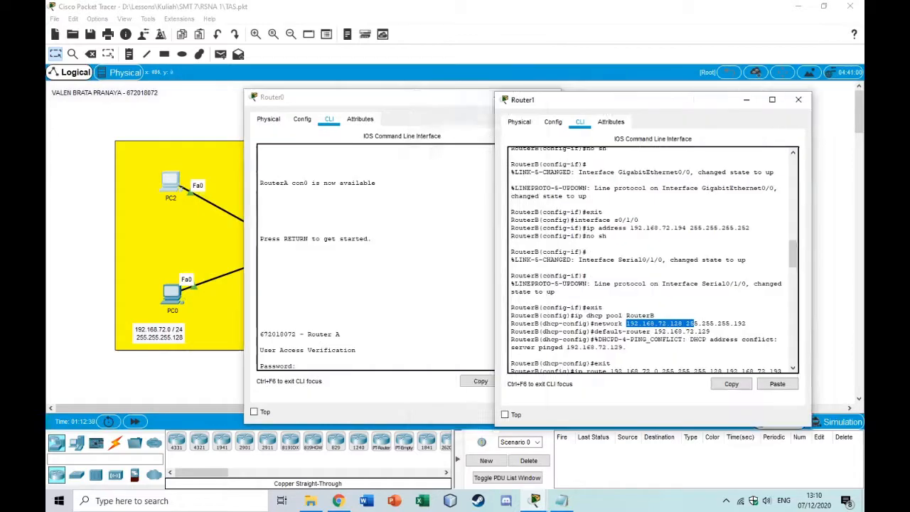
left_click_drag(476, 97, 314, 86)
left_click_drag(528, 101, 471, 63)
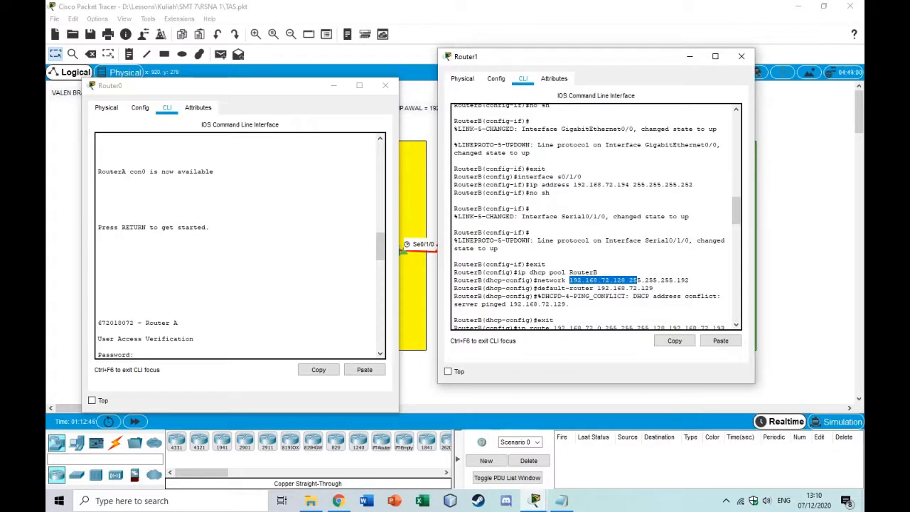
- Check the default-router address in Router1's DHCP pool against its g0/0 interface address
mouse_move(652, 288)
left_mouse_down()
mouse_move(563, 287)
mouse_move(653, 288)
left_mouse_up()
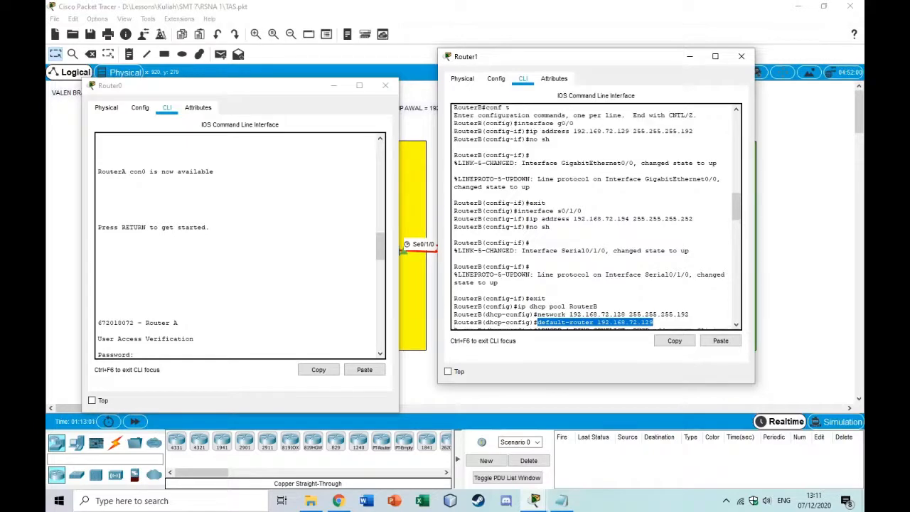
scroll(595, 216, "up", 2)
scroll(595, 217, "up", 2)
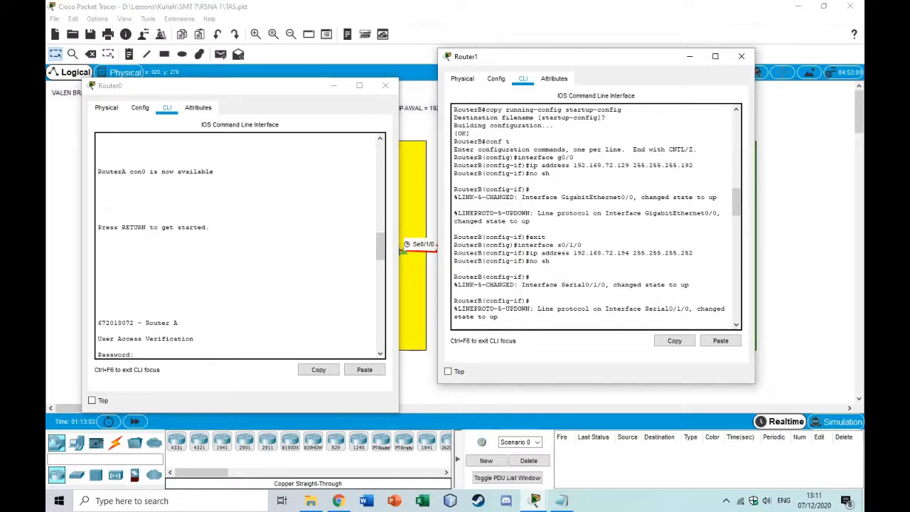
scroll(595, 216, "down", 4)
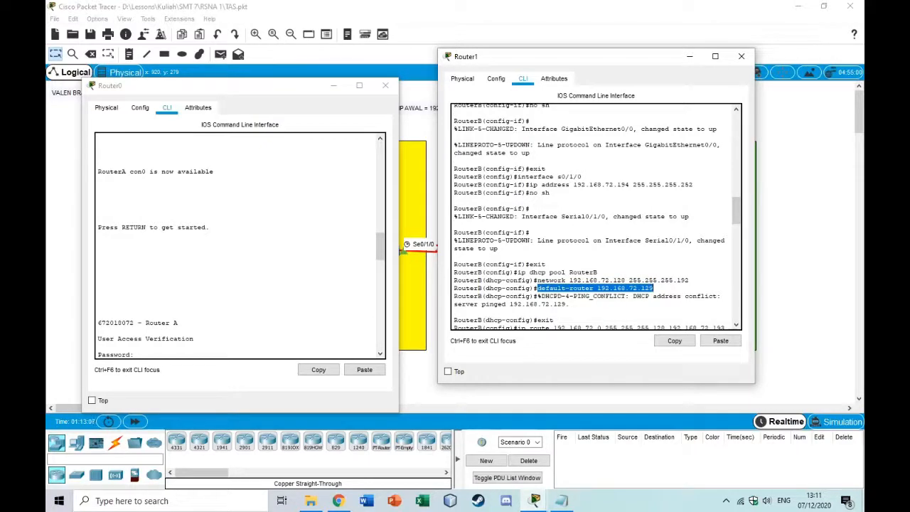
scroll(596, 216, "down", 2)
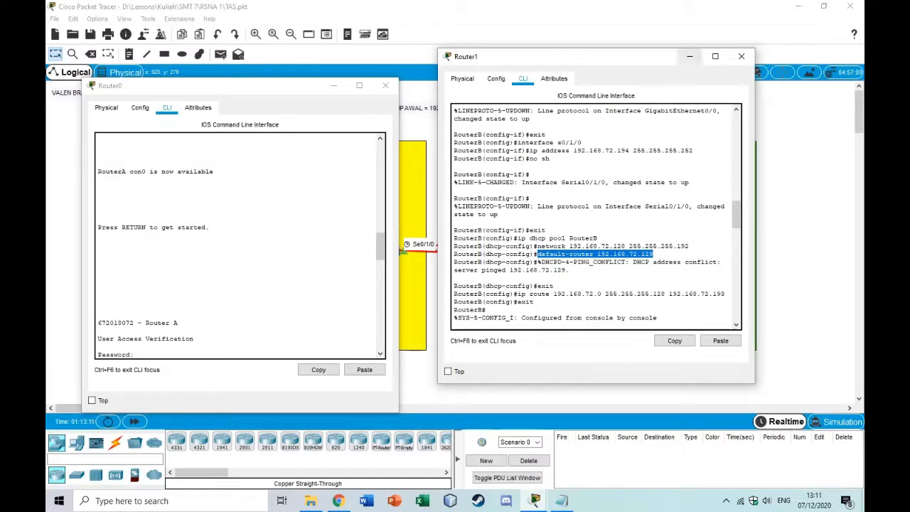
- Glance at the topology and VLSM notes, and bring both routers' ip route and copy running-config startup-config commands into view
left_click(688, 56)
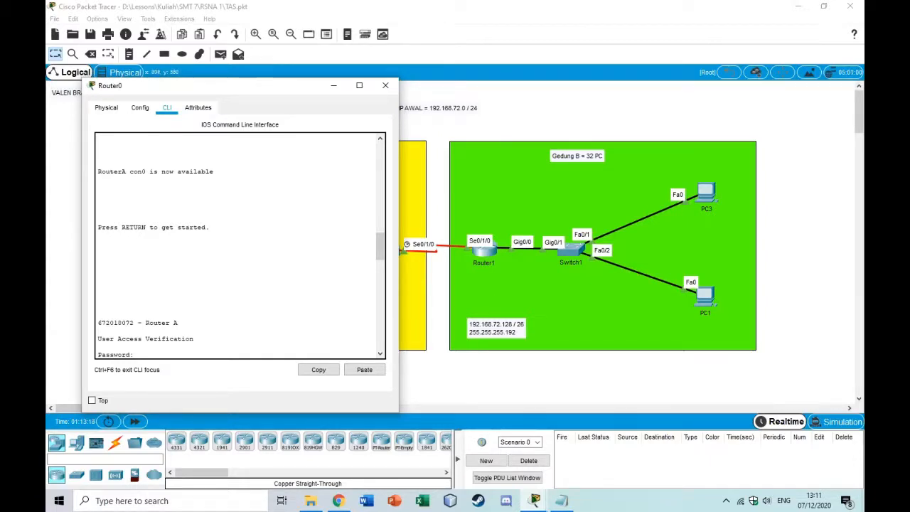
left_click(561, 500)
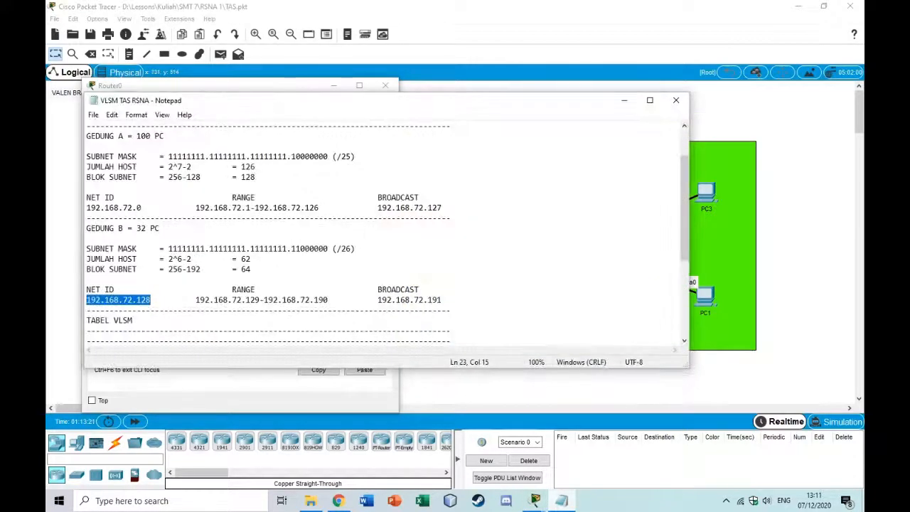
left_click(562, 500)
mouse_move(534, 500)
left_click(630, 437)
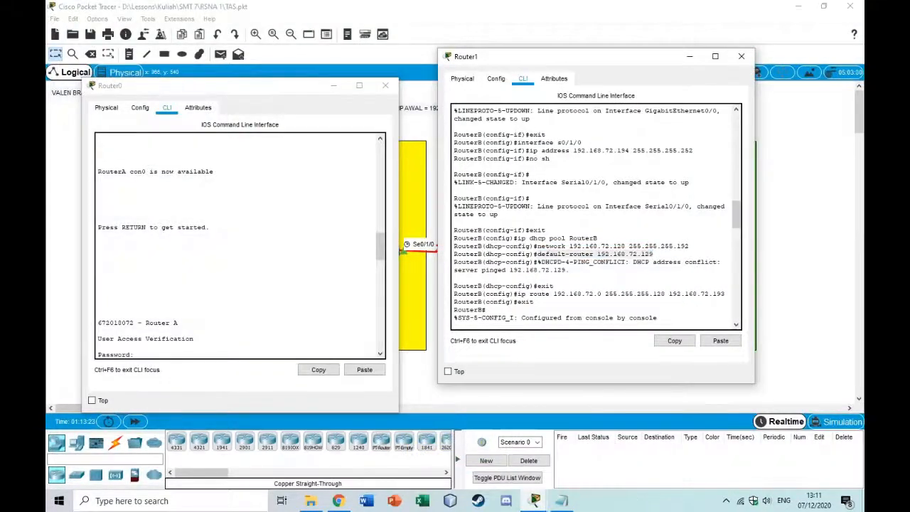
type("copy running-config startup-config  exit")
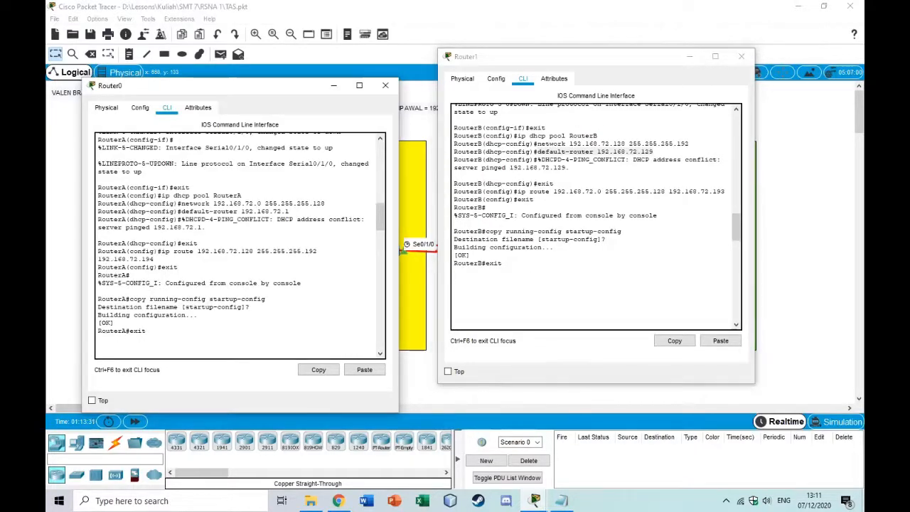
- Move both router windows aside to inspect the two-building topology, and place them side by side again
left_click_drag(247, 90, 566, 315)
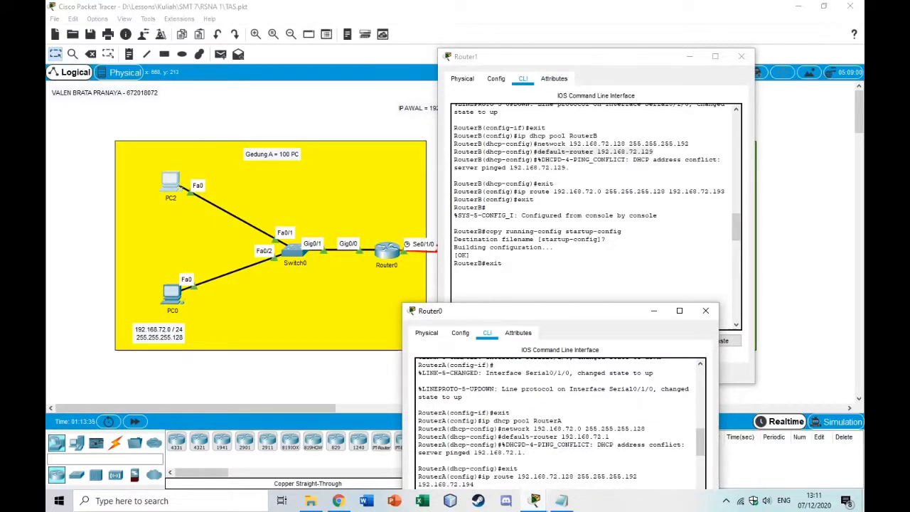
left_click_drag(497, 56, 602, 303)
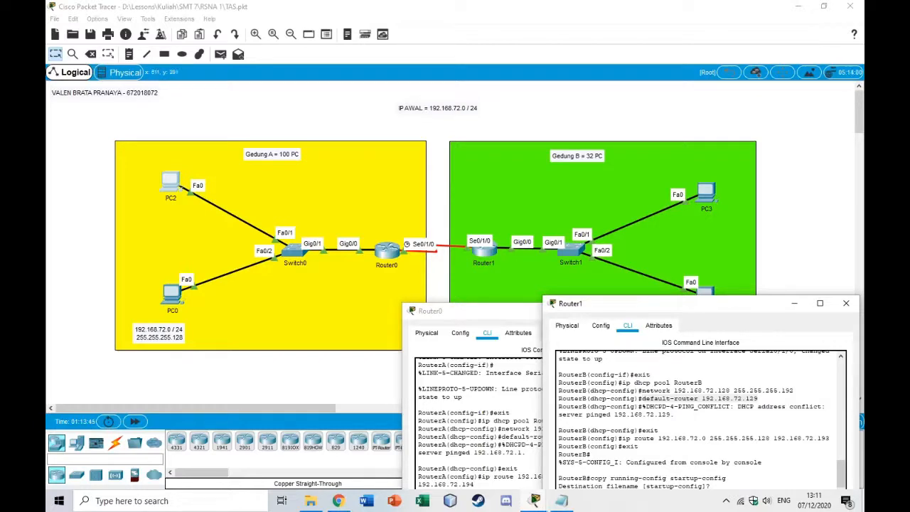
left_click_drag(441, 311, 183, 113)
left_click_drag(626, 303, 569, 103)
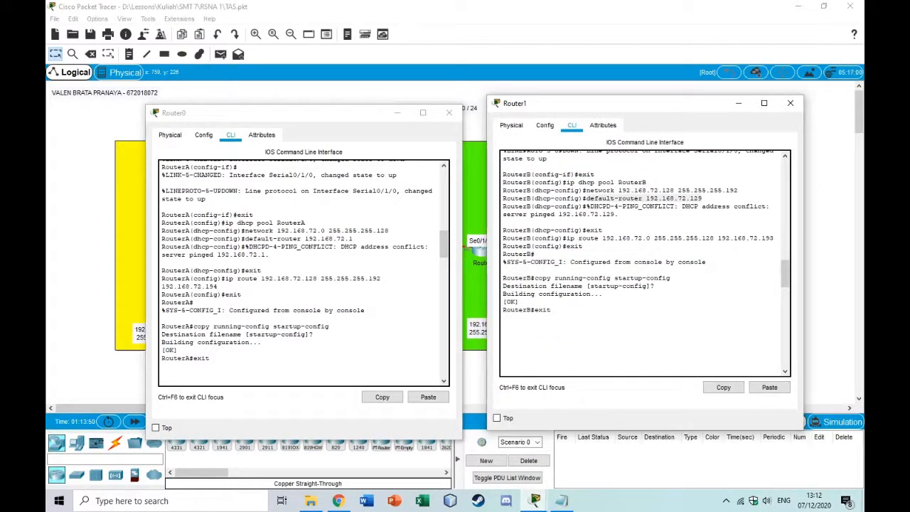
- Examine Router0's ip route command beside the topology, covering the Gedung B destination network and the next-hop address
left_click_drag(225, 278, 314, 278)
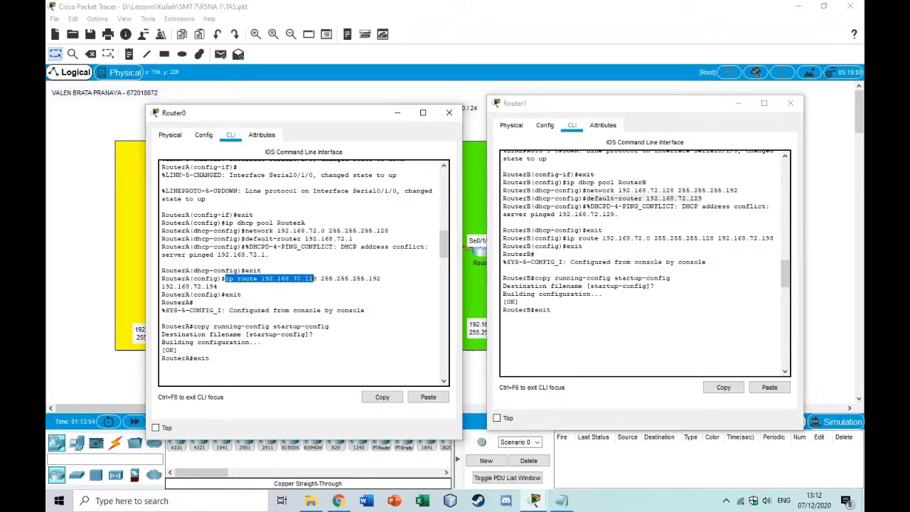
left_click_drag(293, 111, 328, 285)
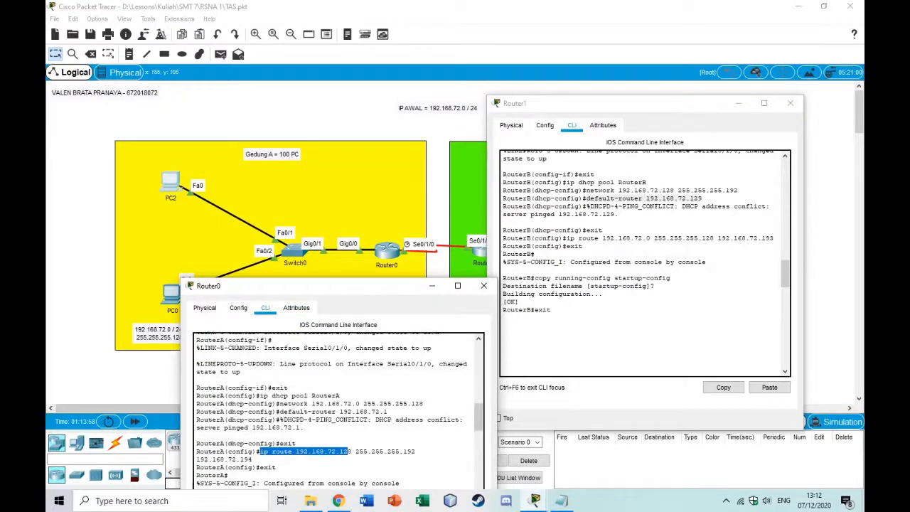
left_click(738, 103)
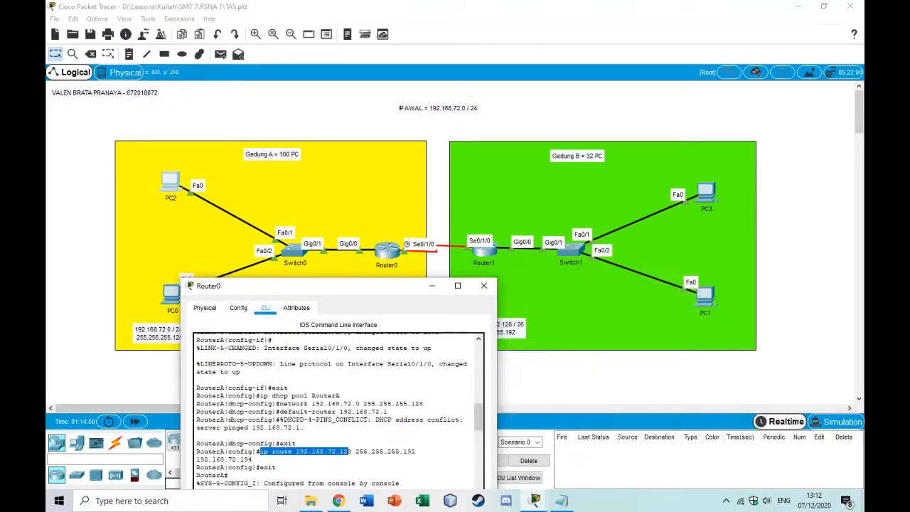
left_click_drag(387, 287, 767, 109)
left_click(634, 279)
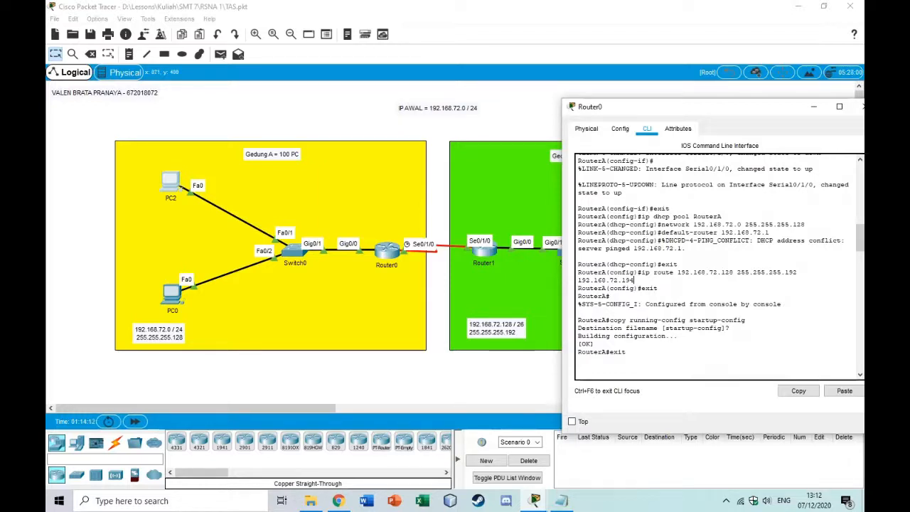
left_click_drag(578, 280, 633, 280)
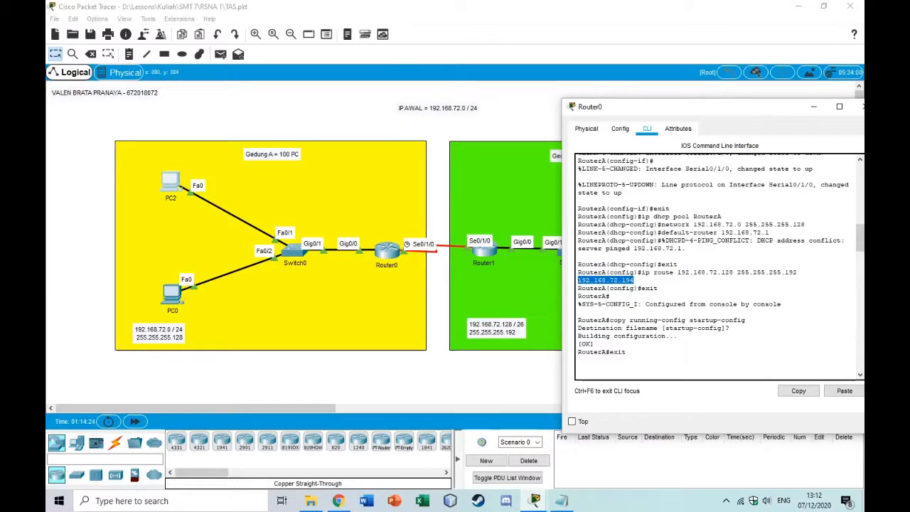
- Check Router0's next-hop address against the Router A - Router B host range in the VLSM notes
key("alt+Tab")
mouse_move(298, 100)
left_mouse_down()
mouse_move(338, 359)
mouse_move(258, 90)
mouse_move(306, 85)
left_mouse_up()
scroll(391, 213, "down", 5)
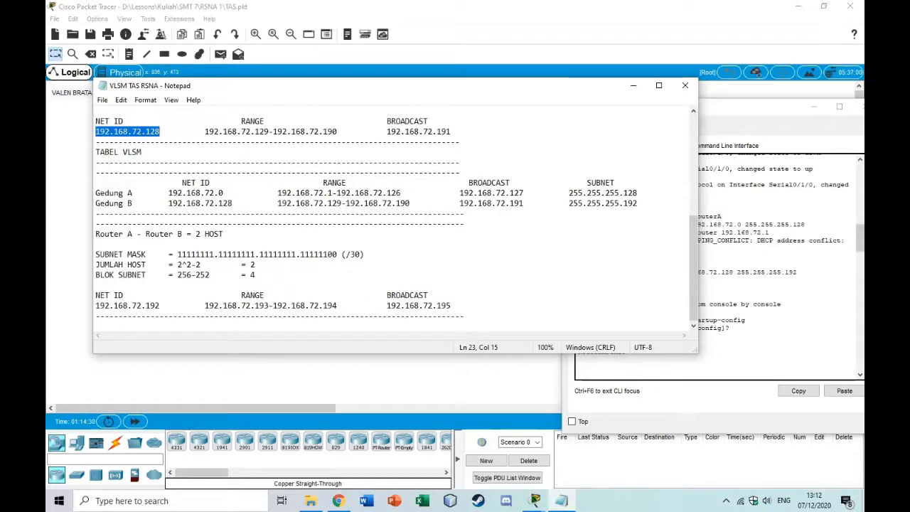
left_click_drag(273, 305, 336, 305)
left_click(753, 284)
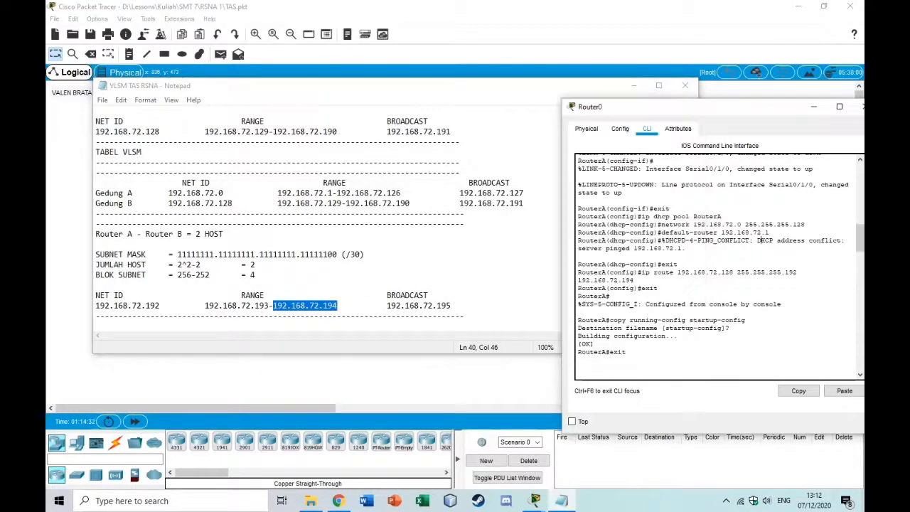
left_click(633, 85)
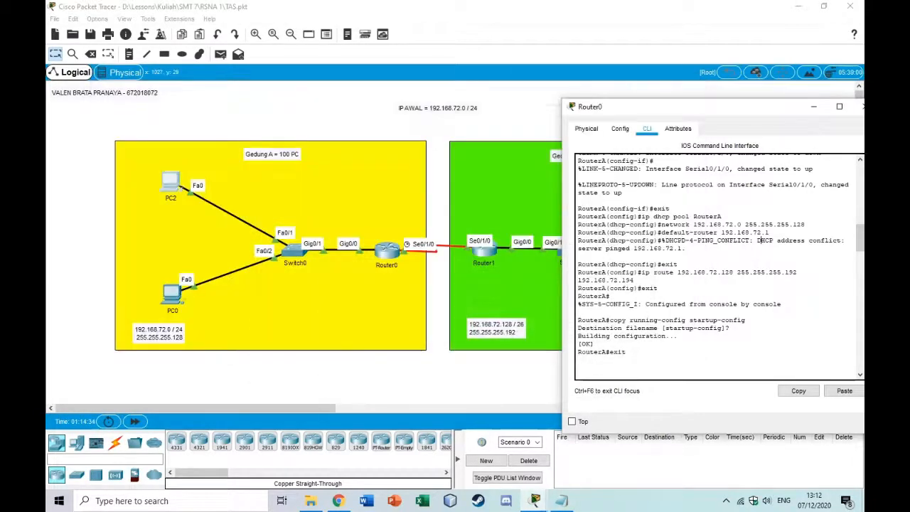
- Check the s0/1/0 address in Router1's CLI as the next hop of Router0's static route
left_click(483, 251)
scroll(645, 262, "up", 5)
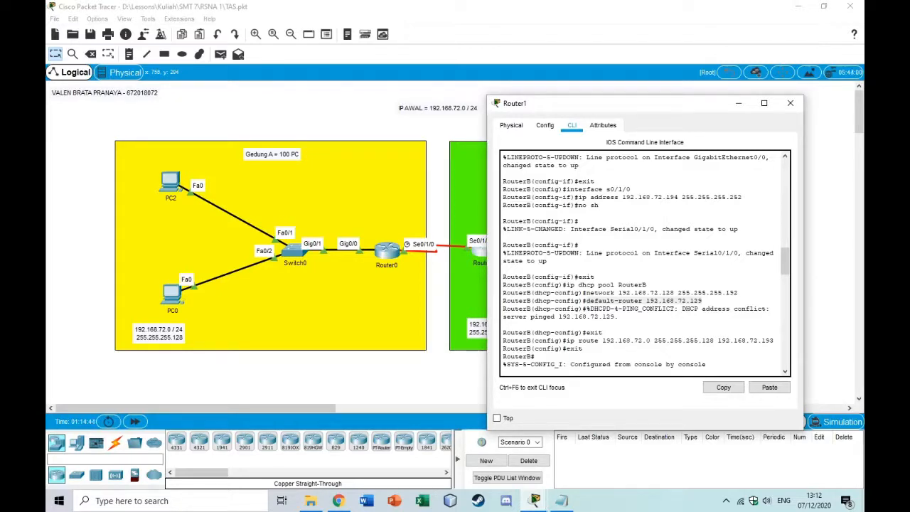
left_click(738, 104)
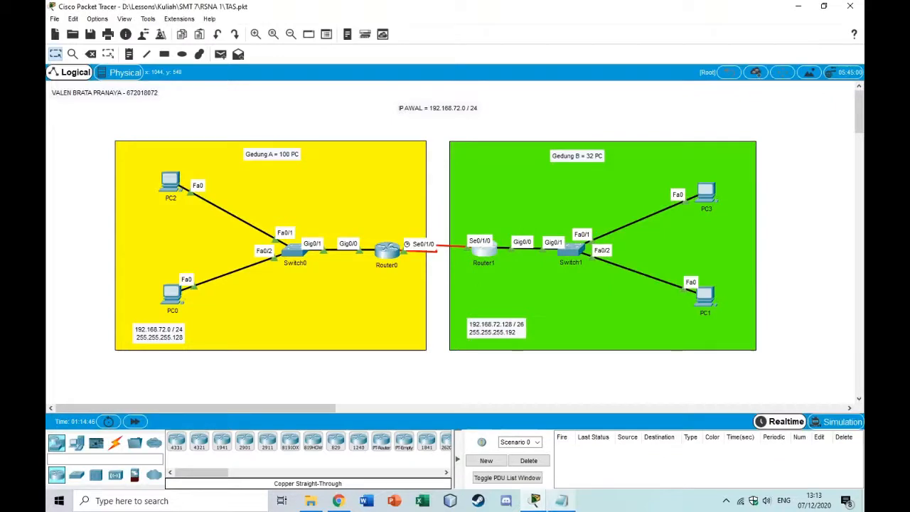
- Restore the Router0 and Router1 CLI windows and position them so both ip route commands can be compared
left_click(562, 500)
left_click(562, 500)
mouse_move(534, 500)
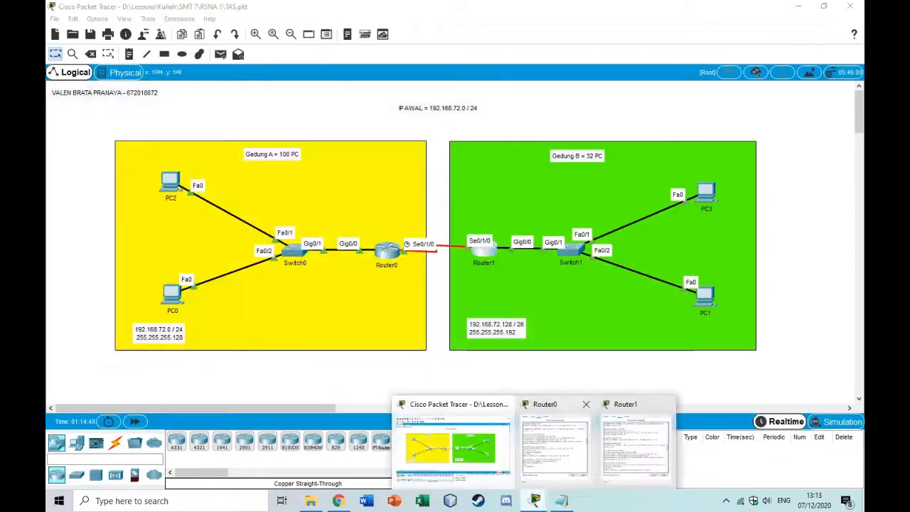
left_click(555, 441)
left_click_drag(640, 107, 406, 86)
mouse_move(534, 500)
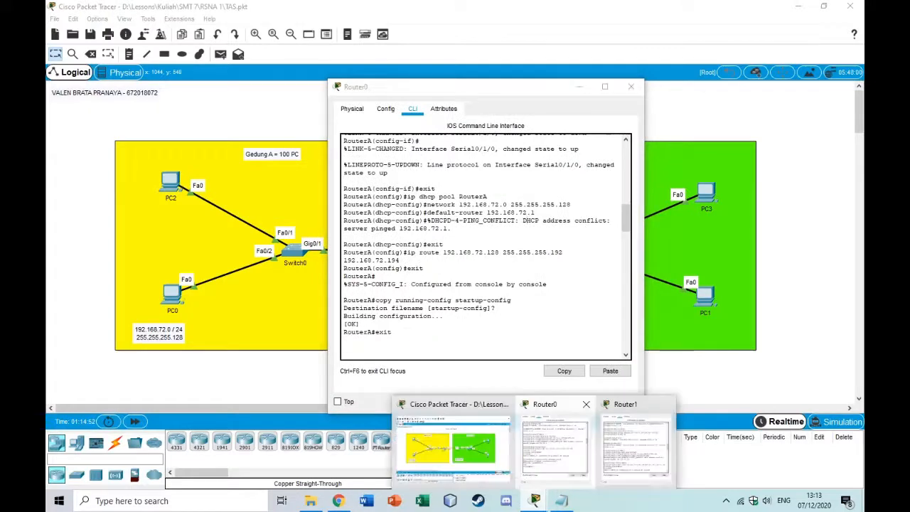
left_click(629, 448)
left_click_drag(397, 86, 194, 290)
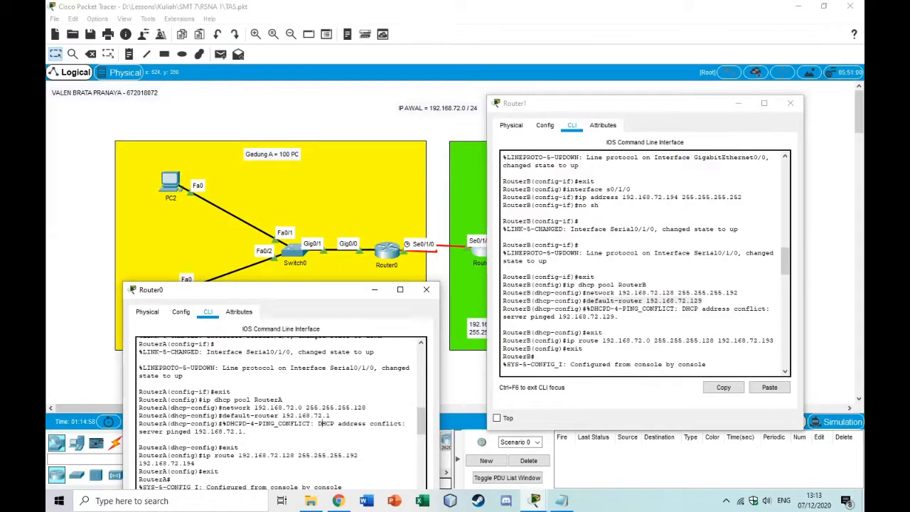
left_click_drag(330, 294, 337, 194)
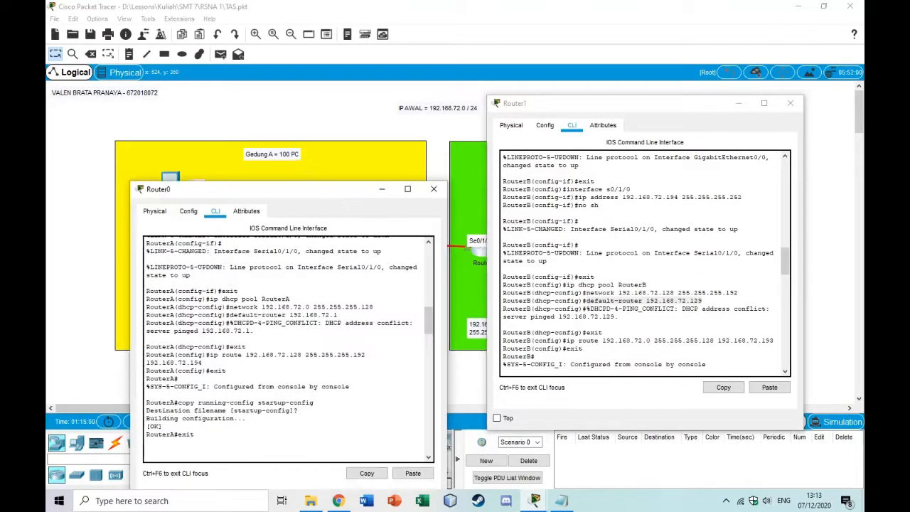
- Examine the destination network, subnet mask and next hop in Router1's ip route command, and minimize Router0's window
left_click_drag(566, 341, 652, 341)
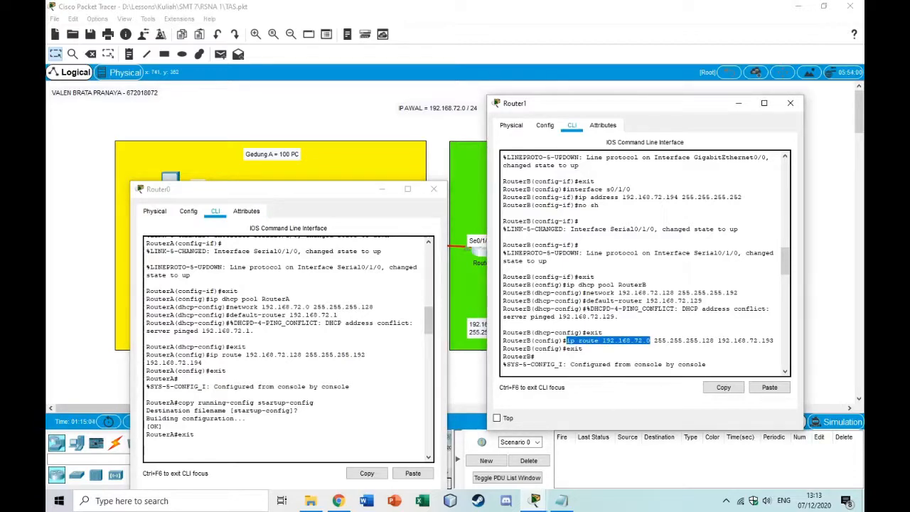
left_click_drag(278, 189, 277, 212)
left_click_drag(654, 340, 713, 341)
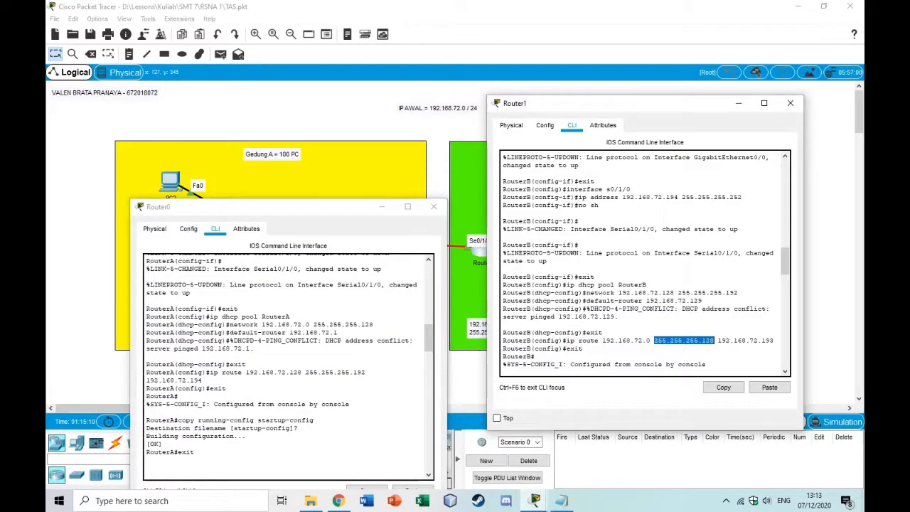
left_click_drag(270, 206, 274, 187)
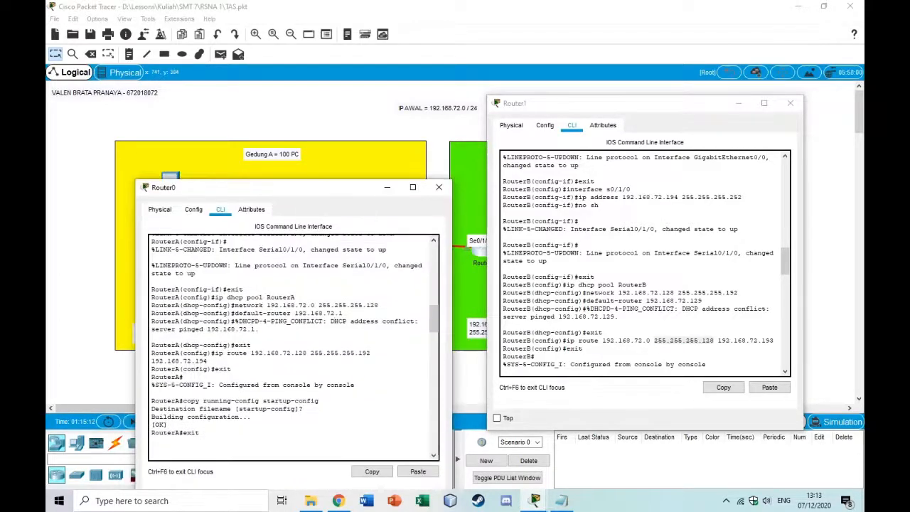
left_click_drag(716, 340, 773, 340)
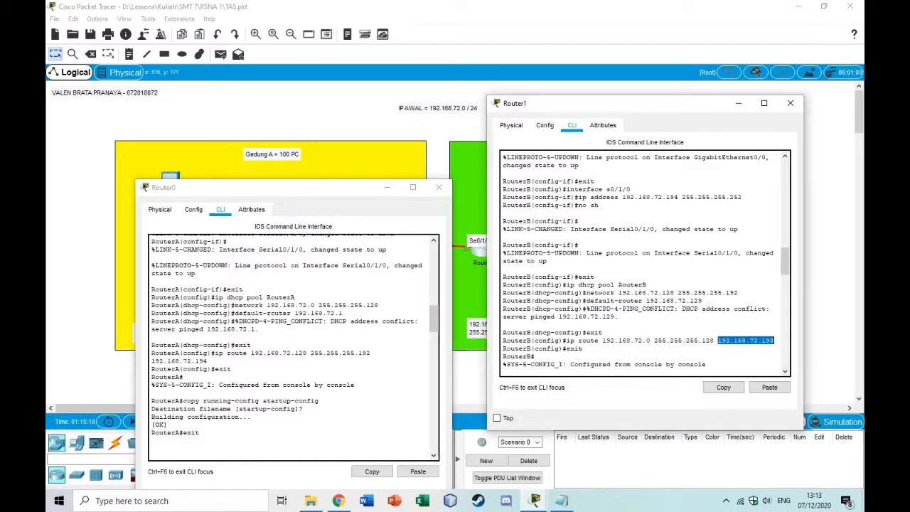
left_click(386, 187)
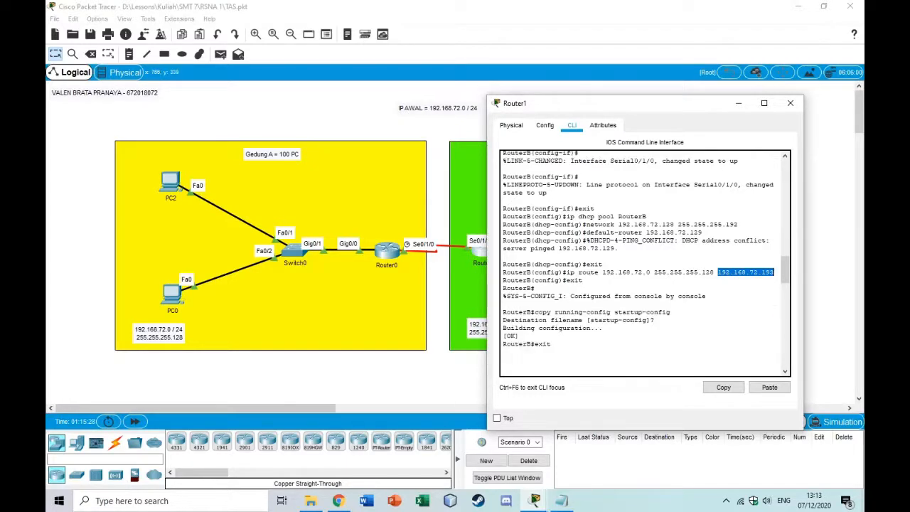
- Minimize Router1's window and test connectivity with simple PDUs from PC2 to PC3 and from PC1 to PC0
left_click(739, 103)
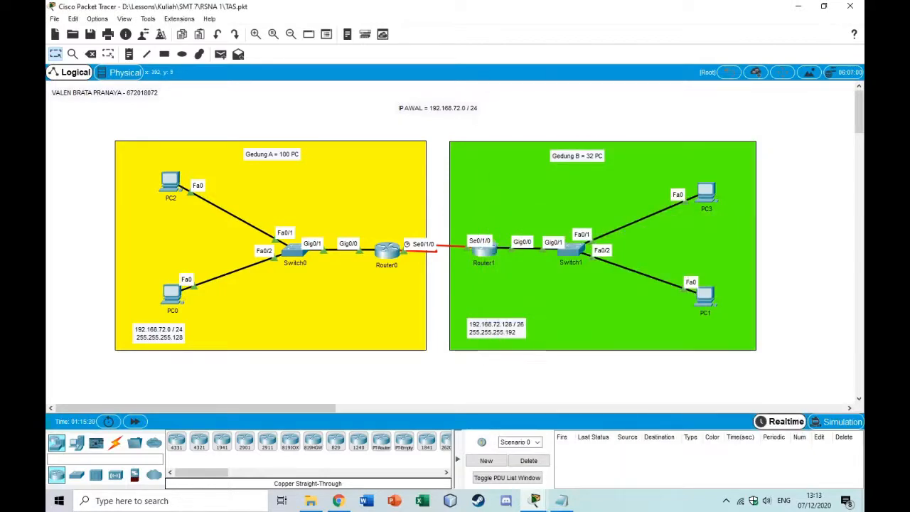
left_click(221, 54)
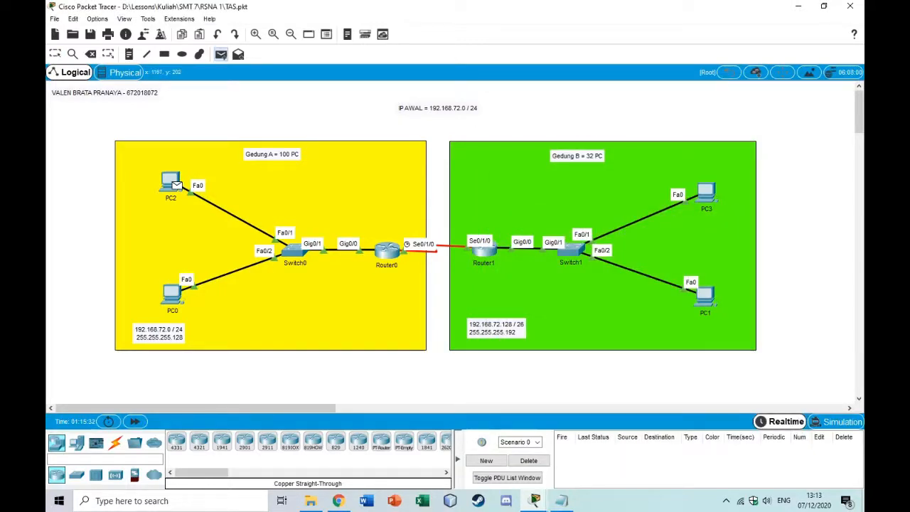
left_click(176, 185)
left_click(705, 192)
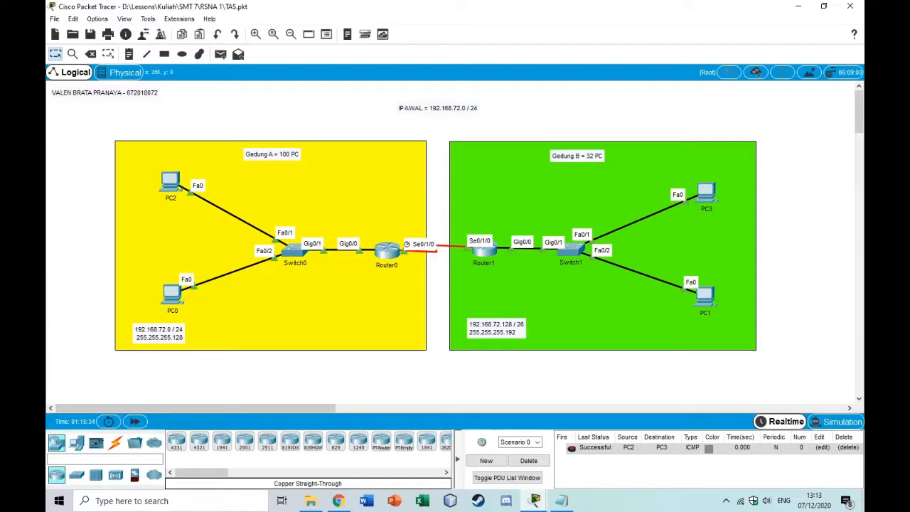
left_click(220, 54)
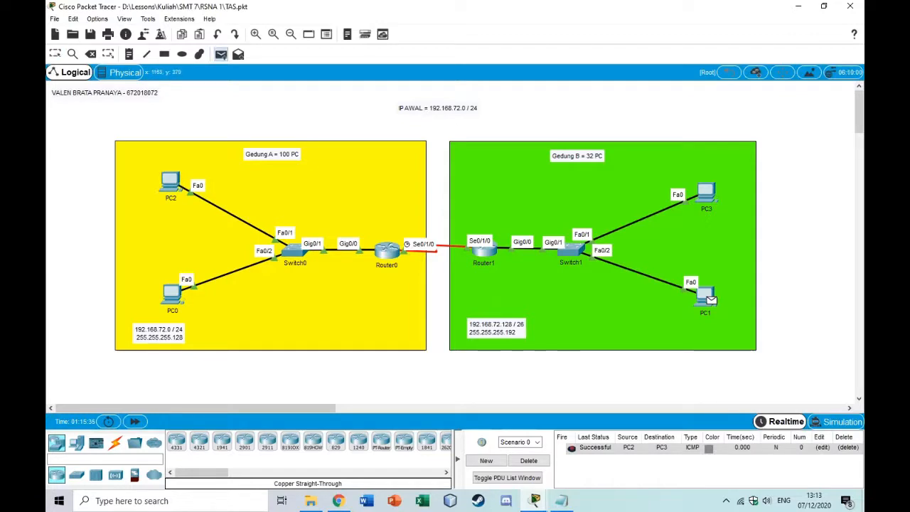
left_click(705, 294)
left_click(172, 293)
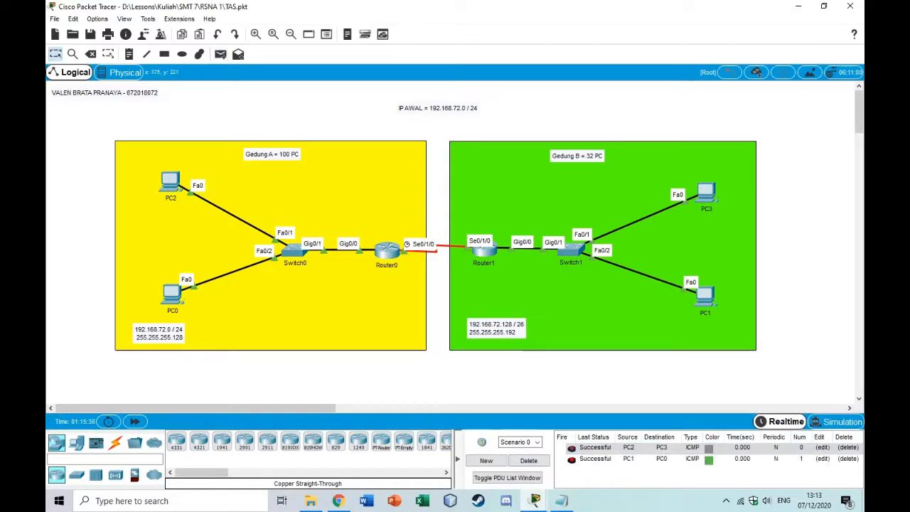
- Send simple PDUs from PC2 to Router1 and from PC3 to Router0, and delete the test scenario
left_click(220, 54)
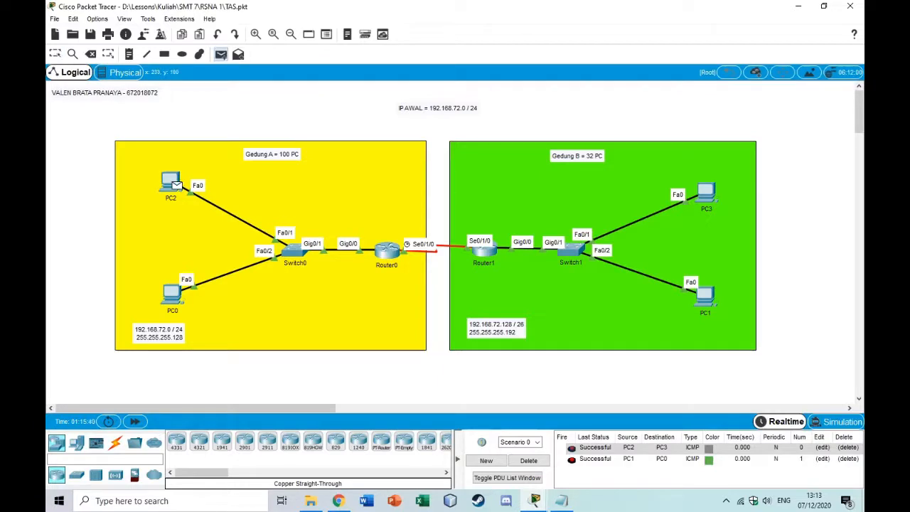
left_click(172, 184)
left_click(483, 249)
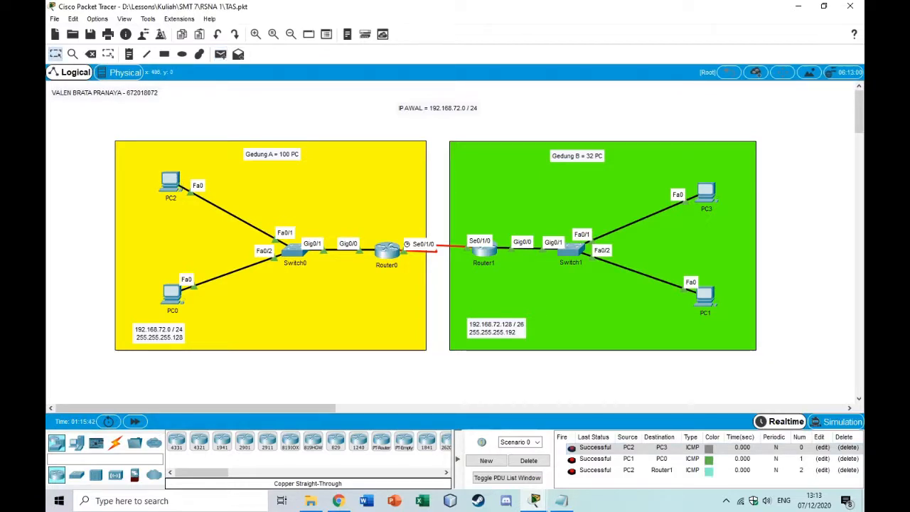
left_click(221, 54)
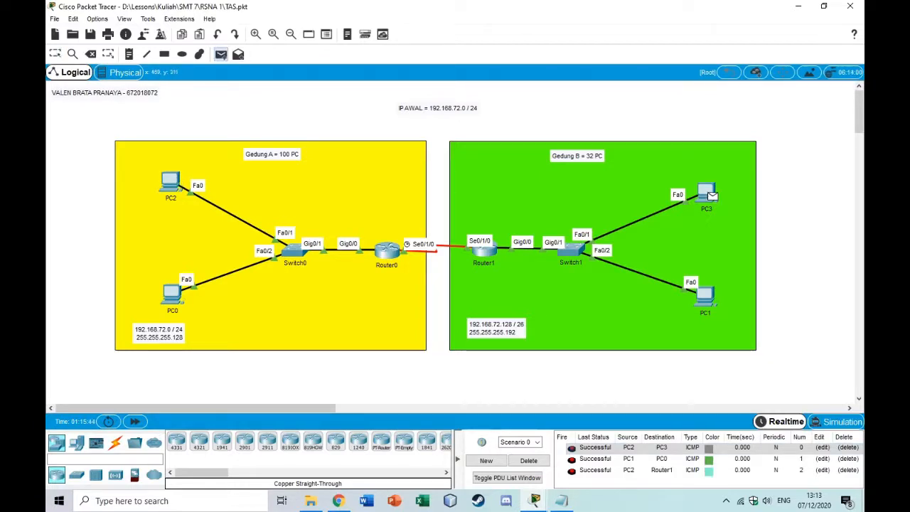
left_click(705, 192)
left_click(387, 250)
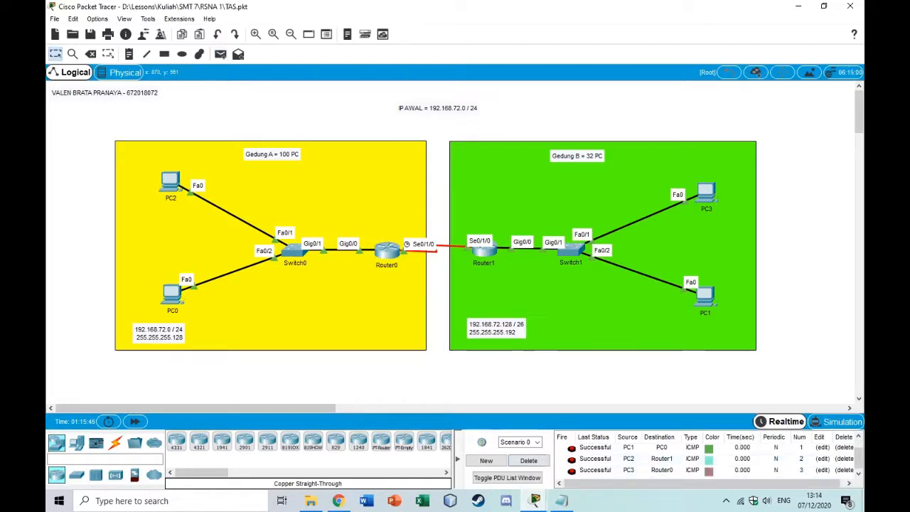
left_click(528, 460)
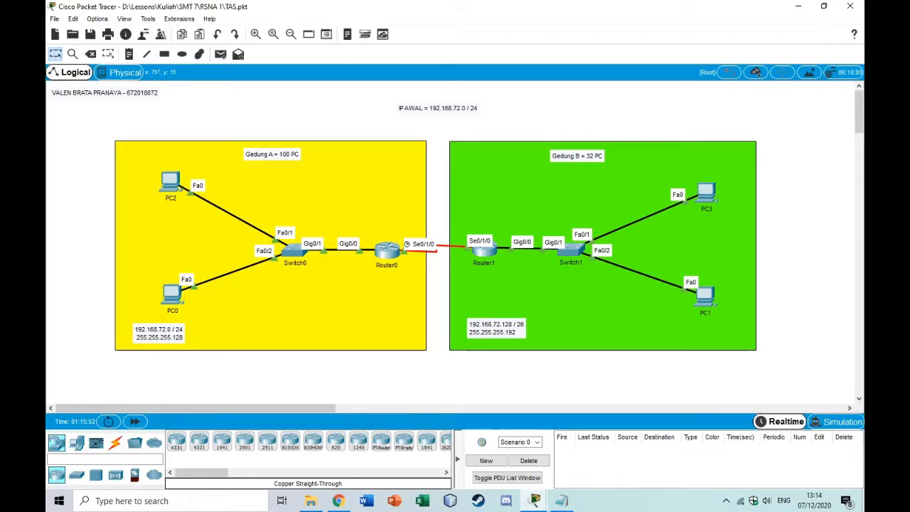
- Restore Router0's CLI and examine the service password-encryption command entered in global configuration mode
mouse_move(562, 500)
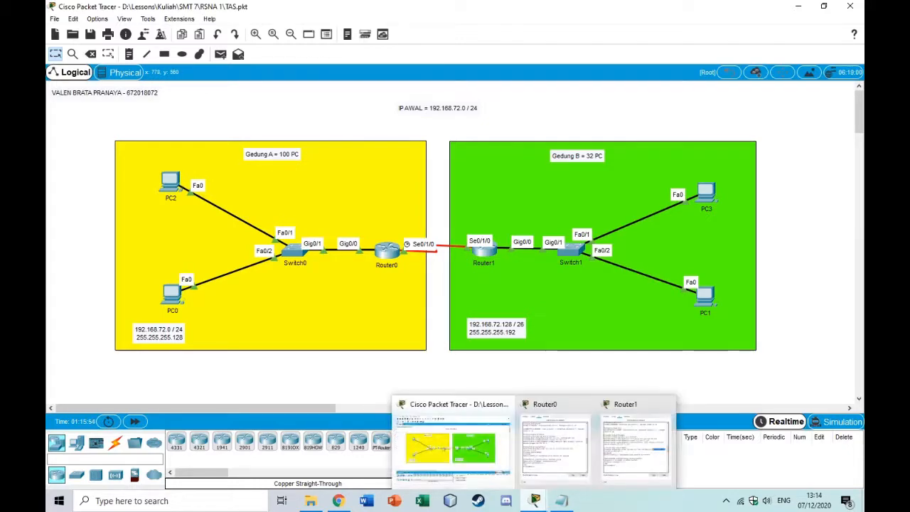
left_click(558, 442)
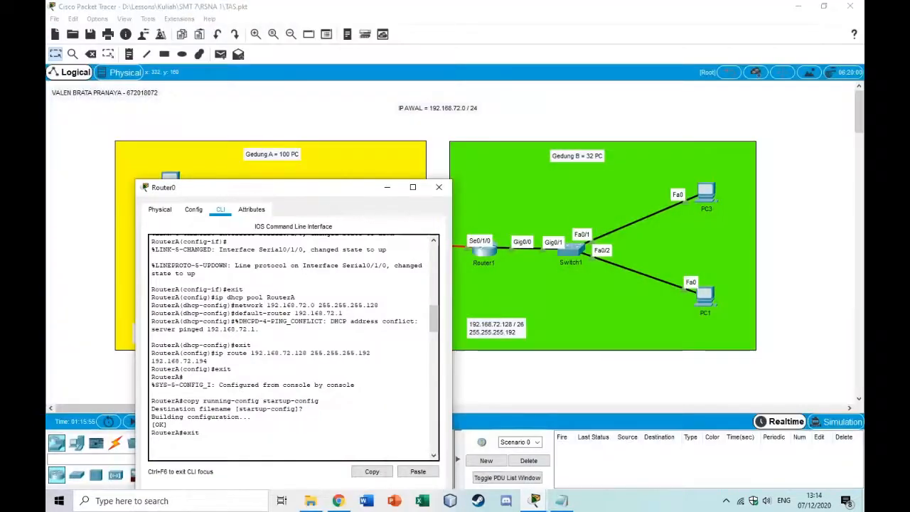
left_click_drag(293, 186, 491, 88)
scroll(491, 248, "down", 8)
scroll(490, 248, "down", 6)
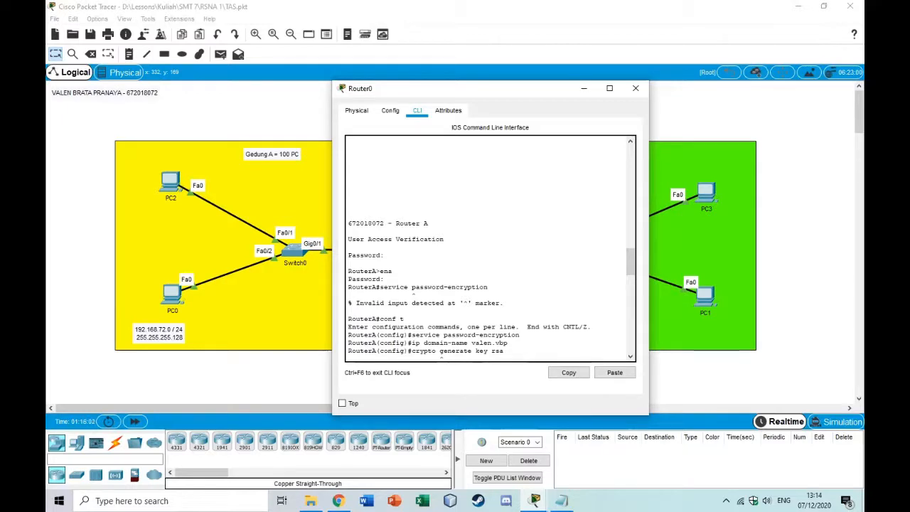
scroll(490, 248, "down", 6)
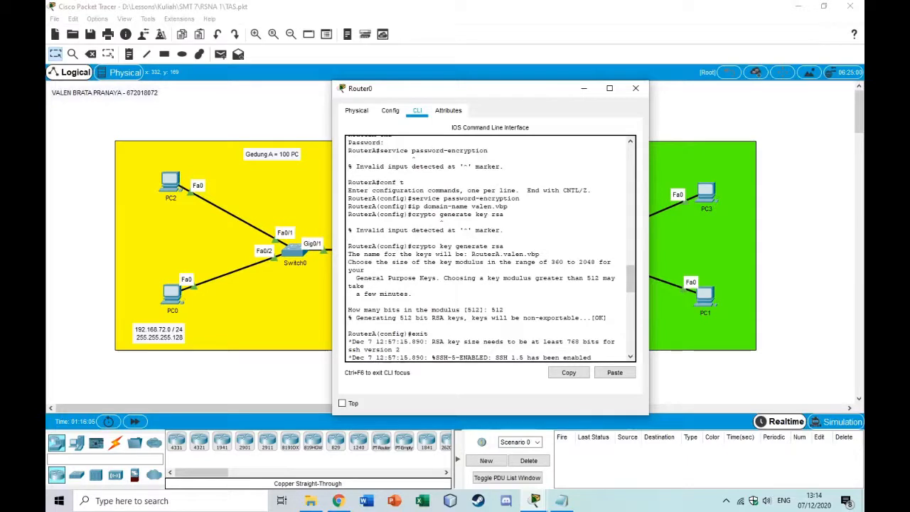
scroll(490, 249, "up", 1)
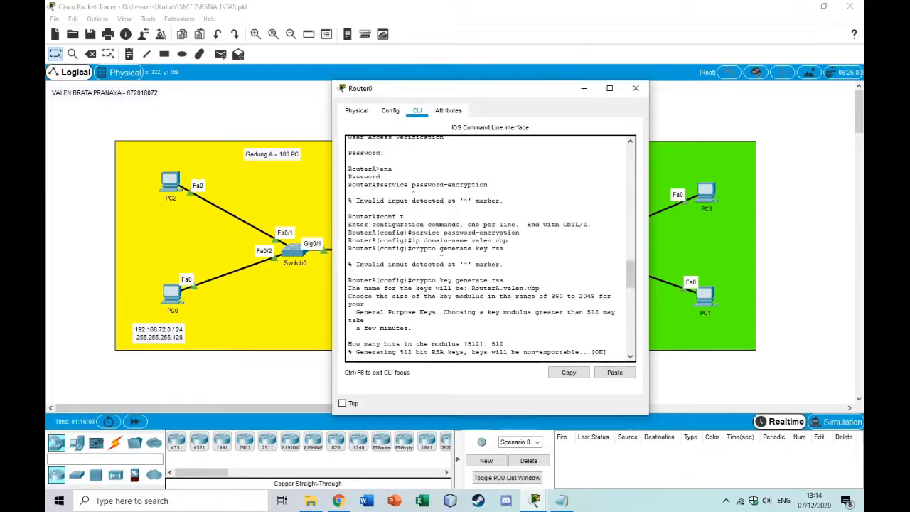
left_click_drag(411, 233, 448, 233)
left_click_drag(380, 216, 521, 232)
left_click(387, 216)
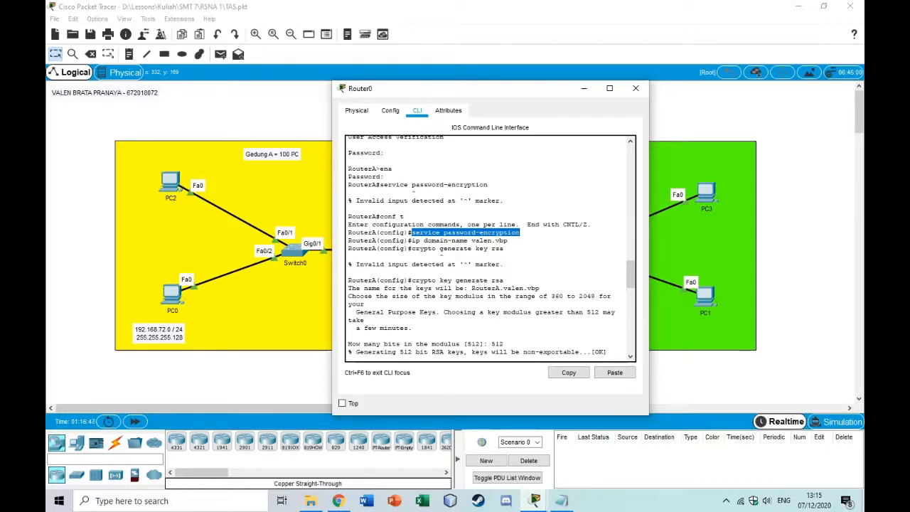
- Examine the ip domain-name command and the mistyped crypto generate key rsa command in Router0's CLI
left_click_drag(411, 240, 508, 240)
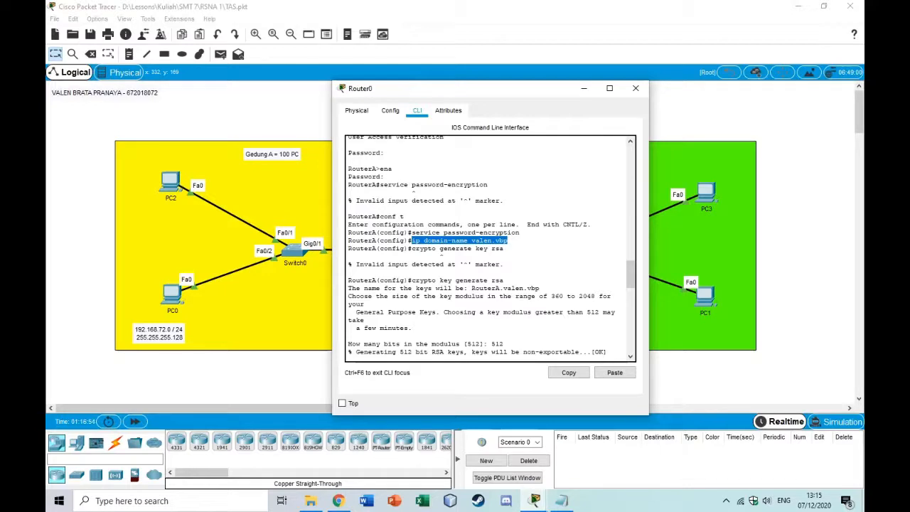
left_click_drag(411, 248, 504, 248)
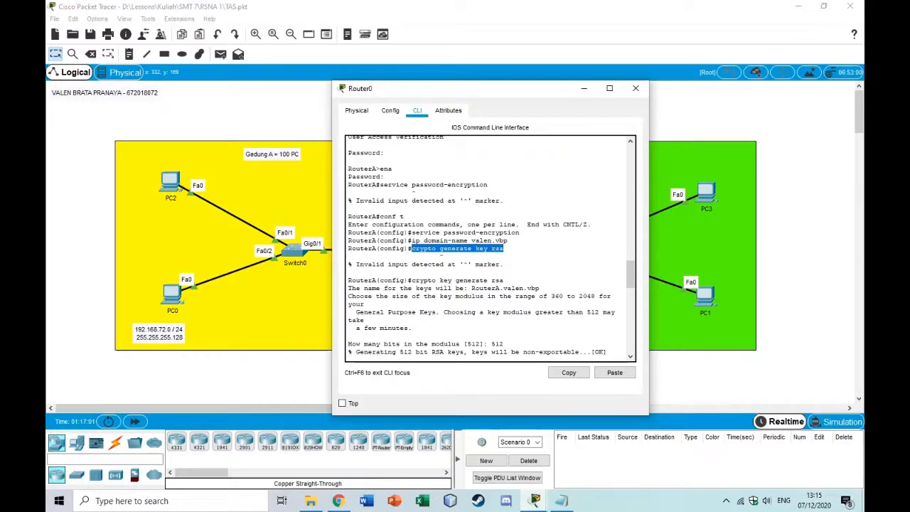
scroll(490, 247, "down", 3)
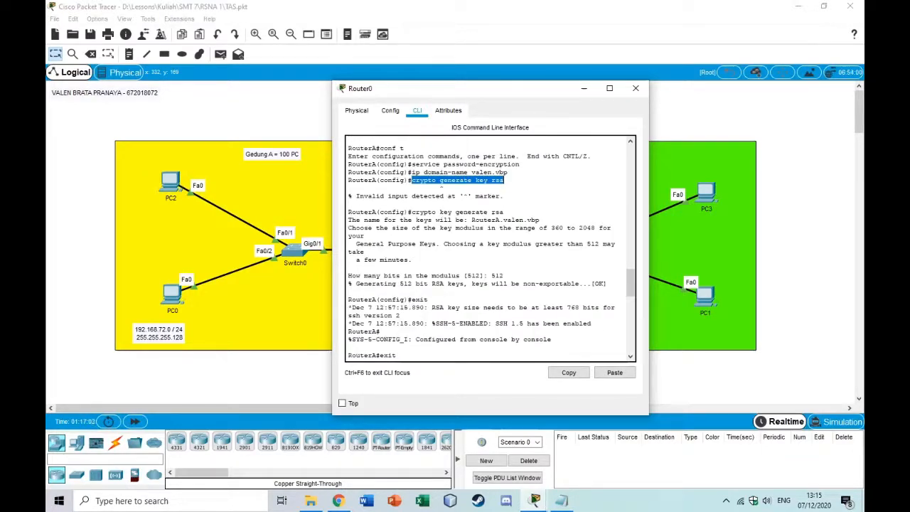
scroll(489, 248, "down", 2)
scroll(490, 248, "down", 2)
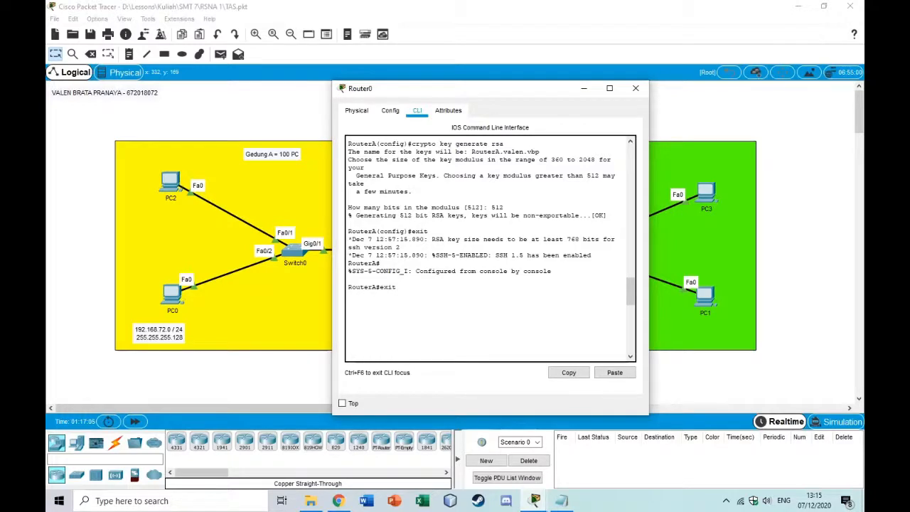
scroll(489, 247, "up", 2)
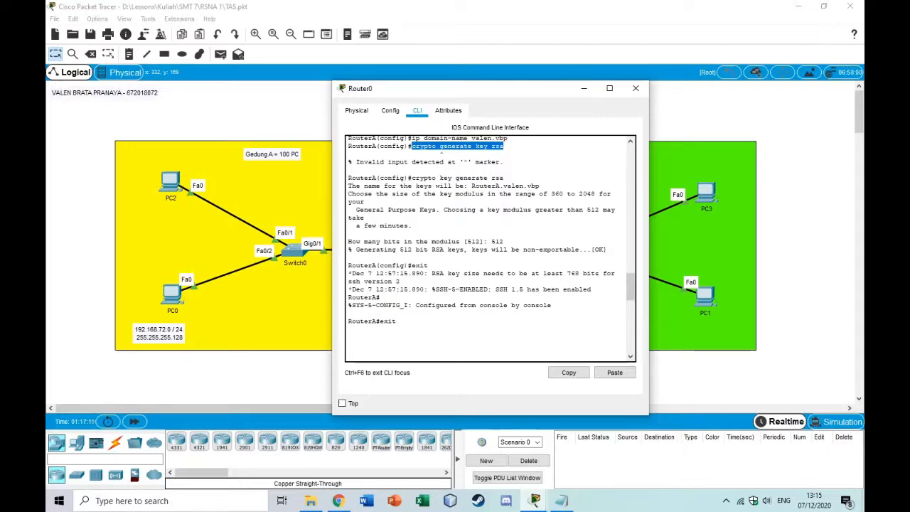
- Compare the mistyped and correct crypto key generate rsa commands, check the key modulus entry, and close Router0's window
left_click_drag(413, 178, 503, 178)
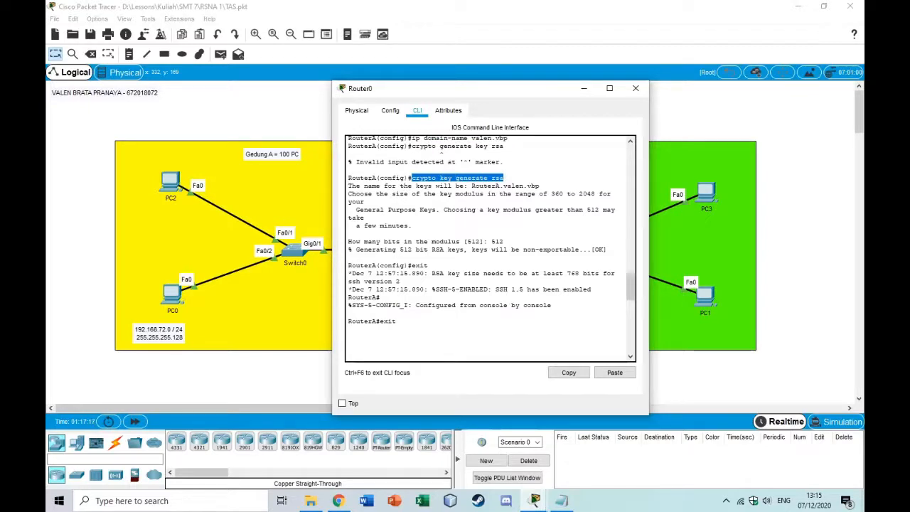
left_click_drag(412, 145, 503, 145)
left_click_drag(412, 178, 504, 178)
left_click_drag(491, 240, 504, 241)
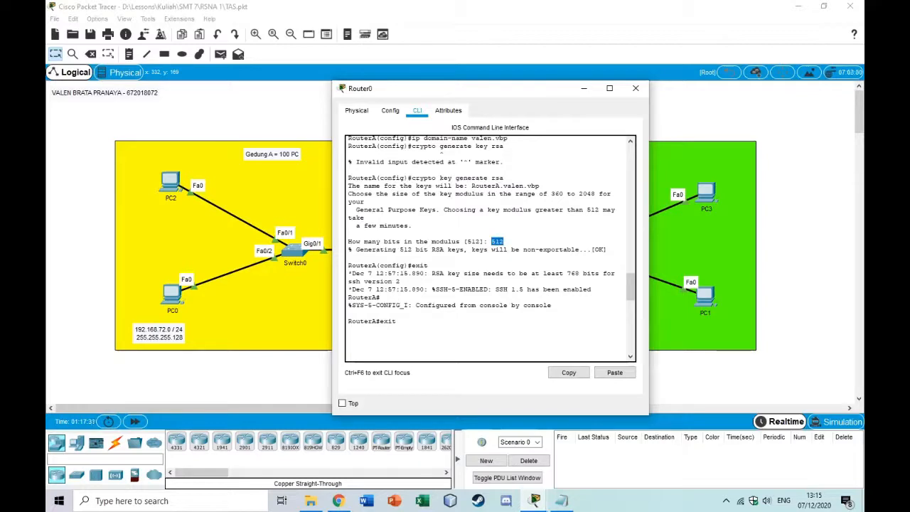
scroll(503, 241, "down", 13)
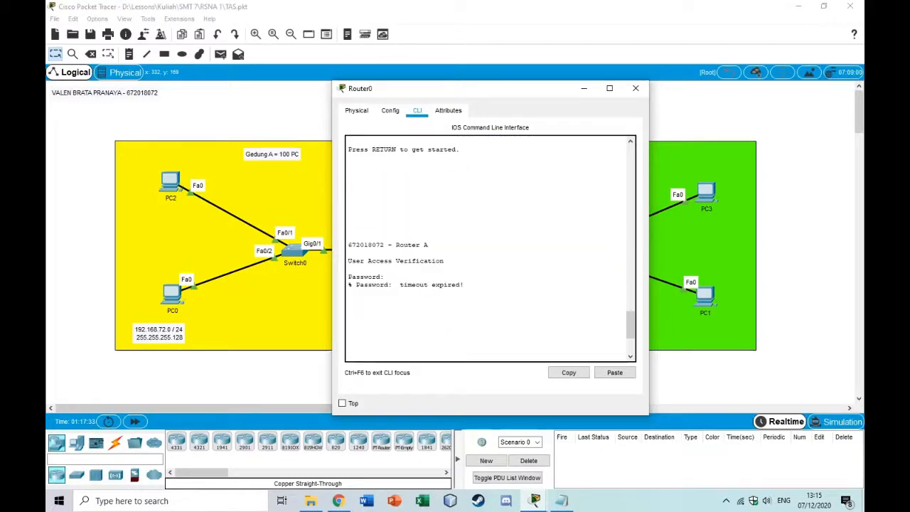
left_click(635, 89)
- Restore Router1's CLI and examine its service password-encryption and crypto key generate rsa commands
mouse_move(534, 501)
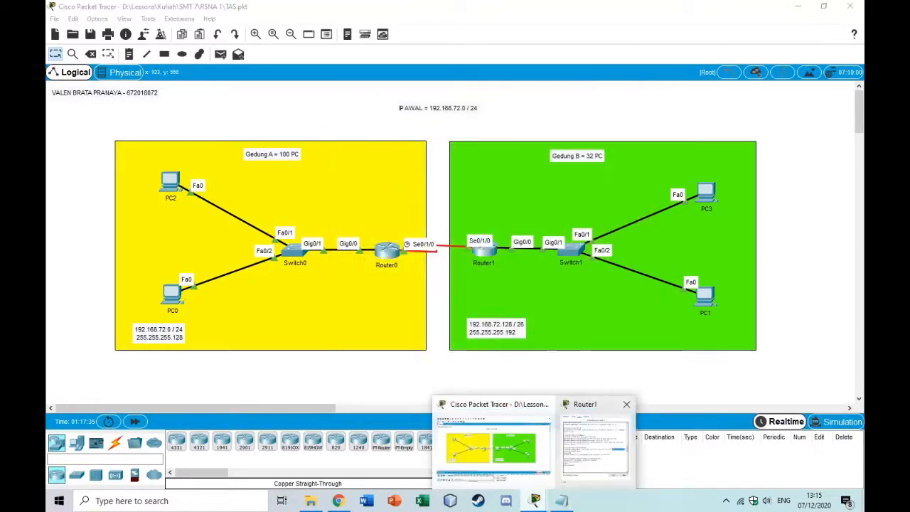
left_click(595, 444)
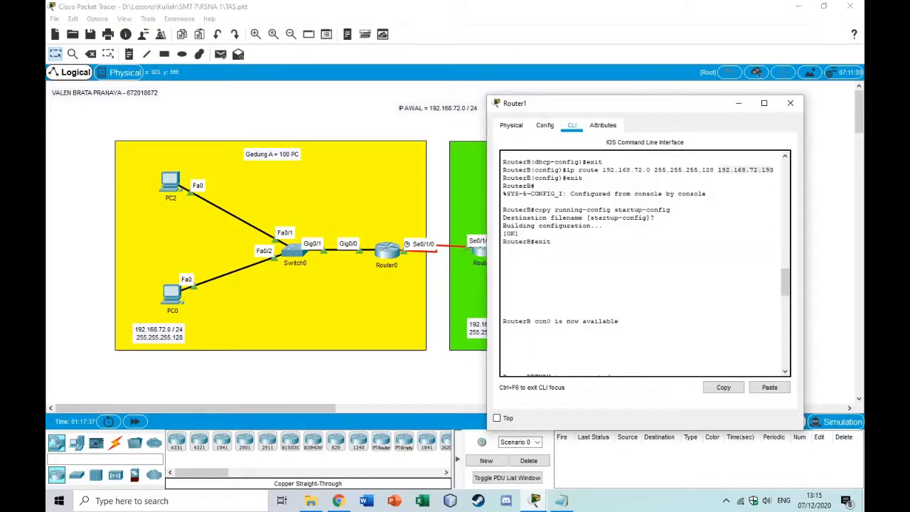
scroll(644, 263, "down", 12)
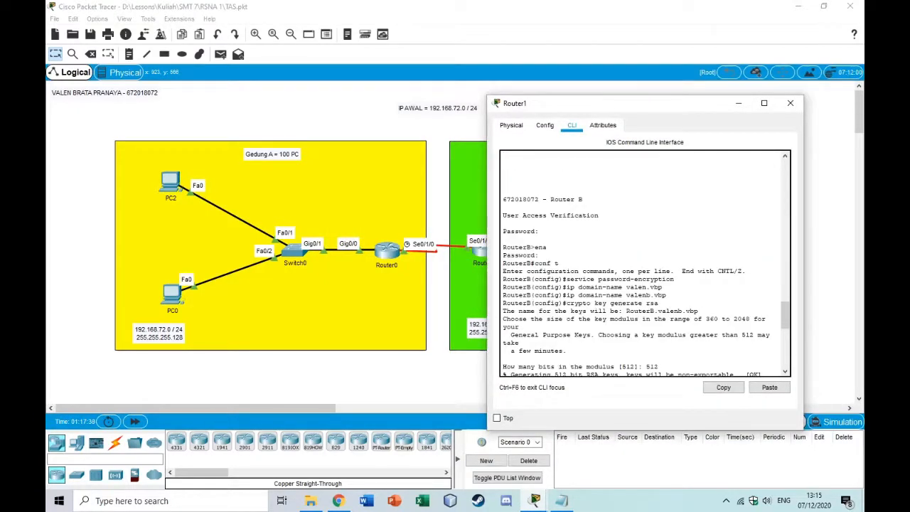
left_click_drag(567, 278, 674, 279)
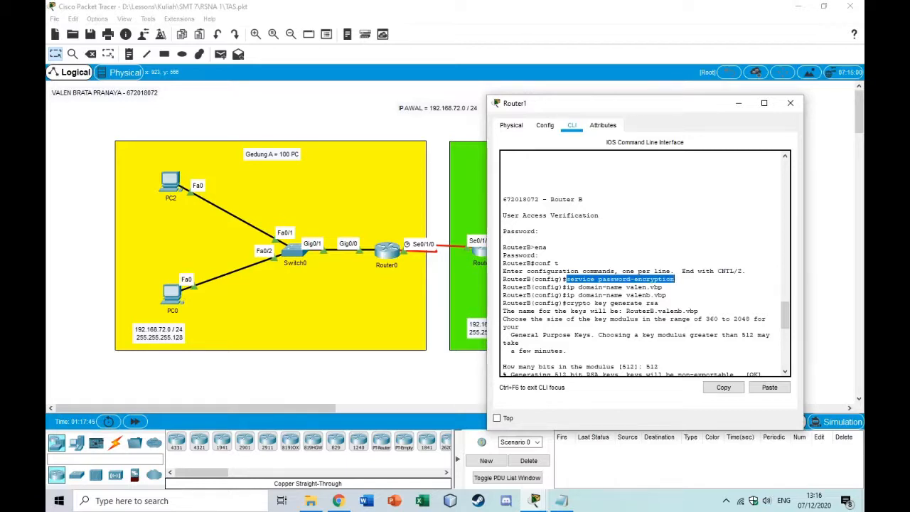
left_click_drag(566, 311, 650, 305)
left_click_drag(566, 303, 658, 302)
- Check the RSA modulus entry and the remaining SSH setup in Router1's CLI, and close its window
scroll(658, 303, "down", 2)
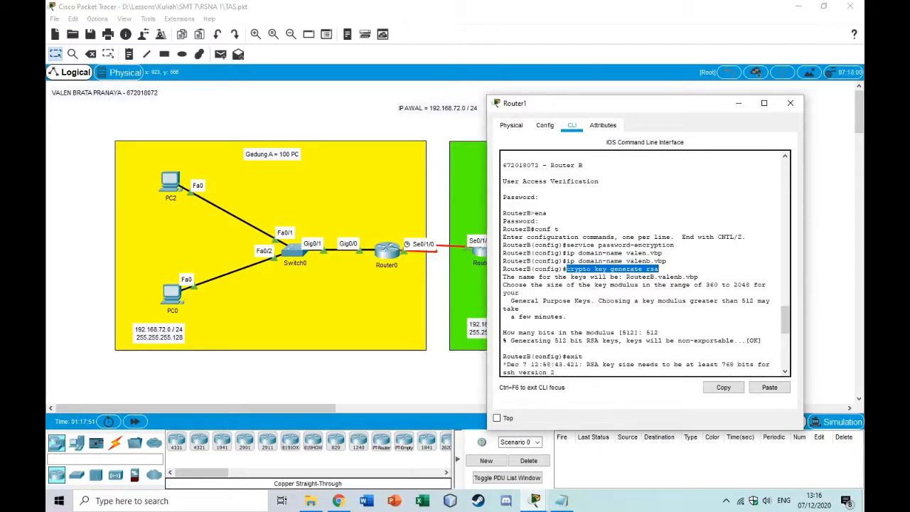
scroll(658, 303, "down", 1)
scroll(658, 302, "down", 2)
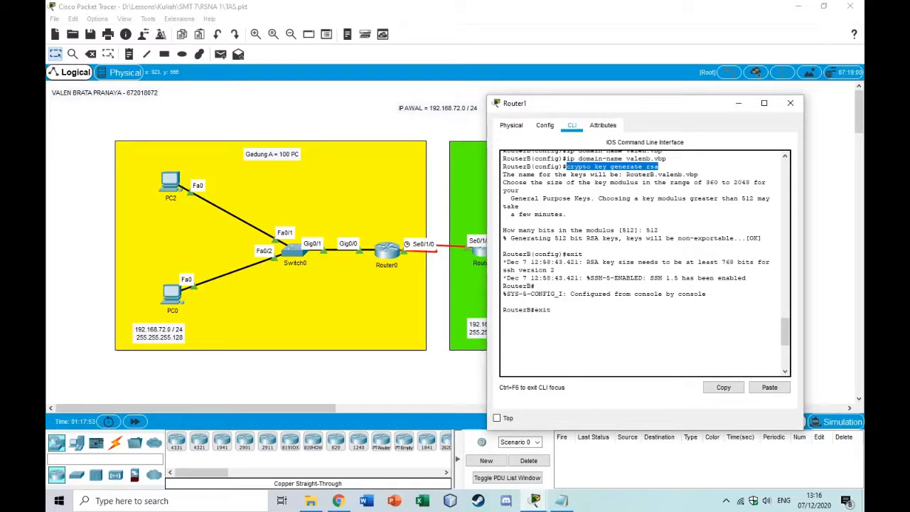
scroll(658, 303, "down", 2)
left_click(789, 103)
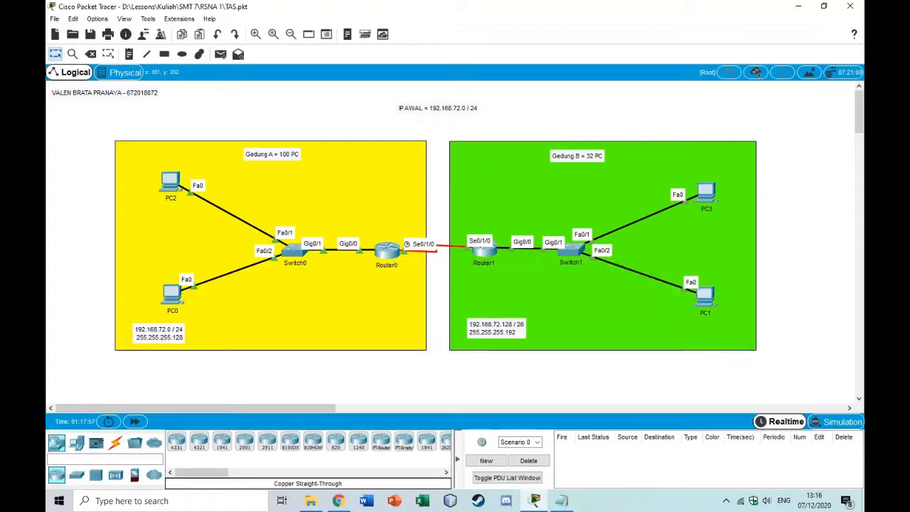
- Open PC2's Command Prompt
left_click(170, 182)
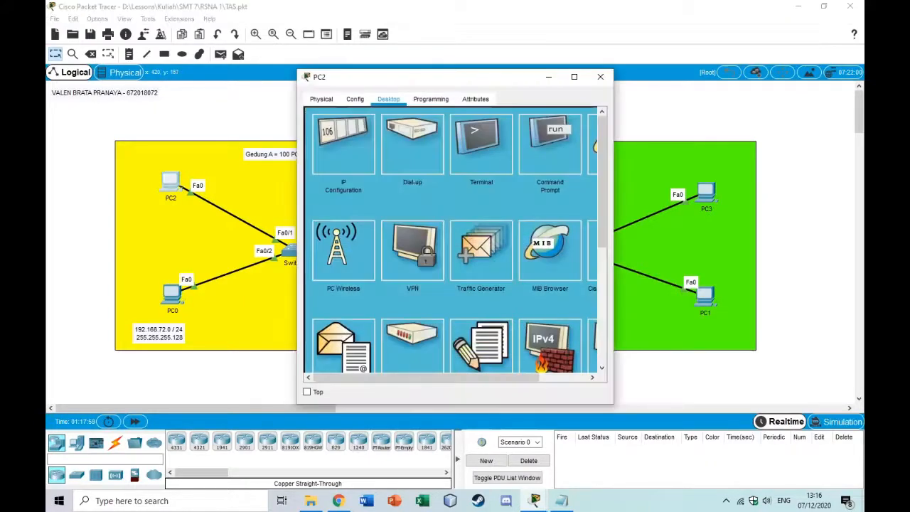
left_click(550, 143)
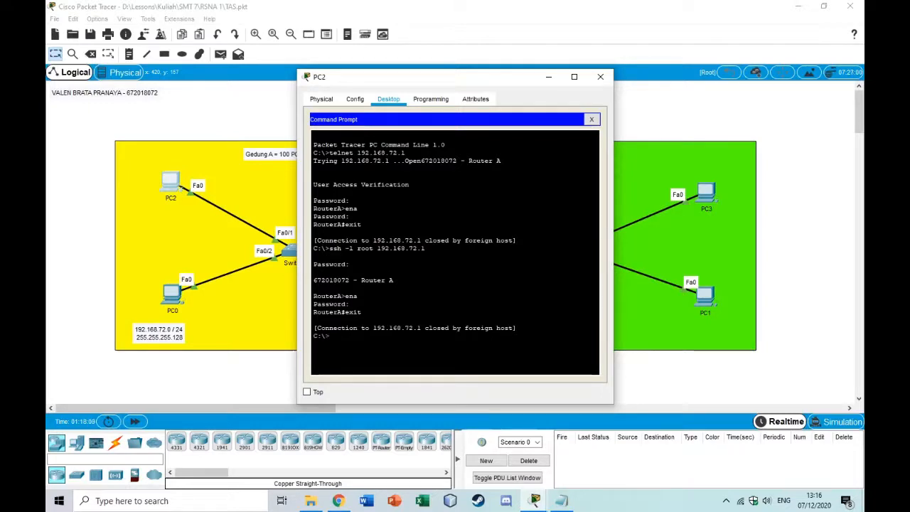
left_click_drag(328, 152, 405, 152)
key("Return")
right_click(341, 340)
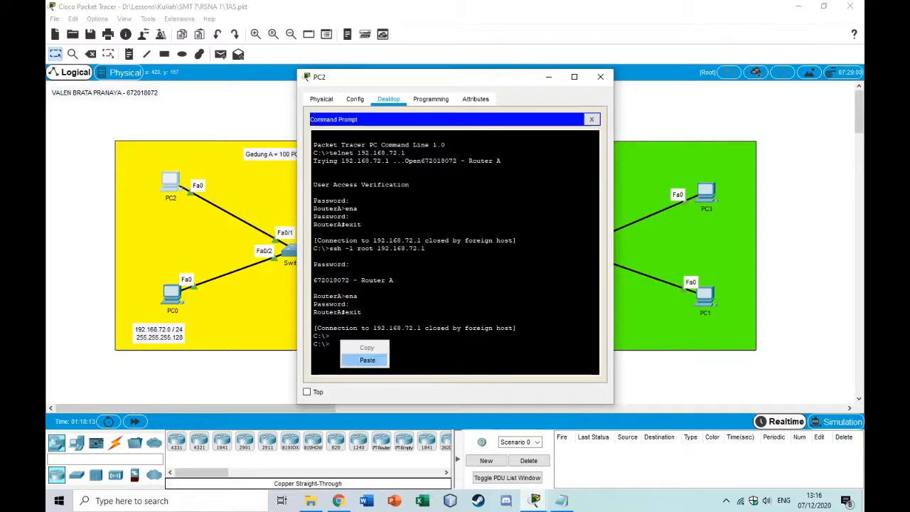
left_click(367, 360)
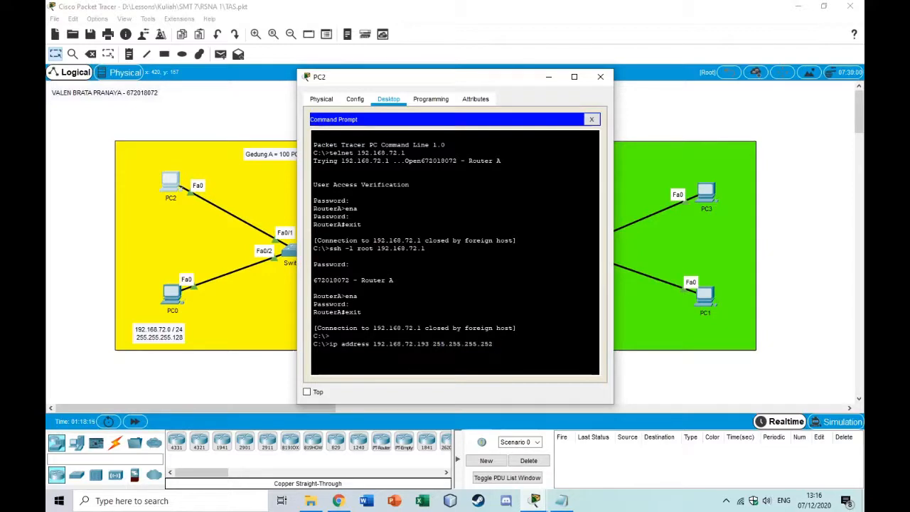
left_click_drag(493, 344, 329, 343)
key("BackSpace")
key("BackSpace")
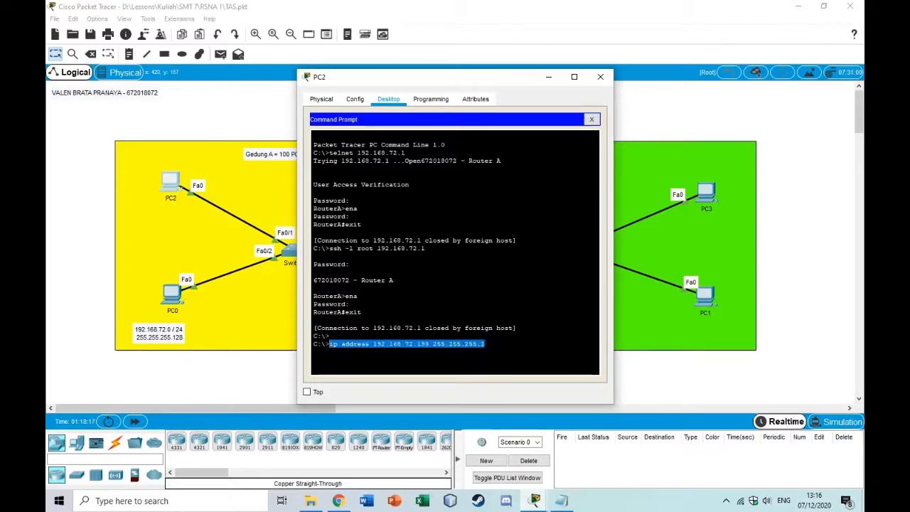
key("BackSpace")
key("BackSpace")
key("BackSpace")
key("BackSpace")
key("BackSpace")
key("BackSpace")
key("BackSpace")
key("BackSpace")
key("BackSpace")
key("BackSpace")
key("BackSpace")
key("BackSpace")
key("BackSpace")
key("BackSpace")
key("BackSpace")
key("BackSpace")
key("BackSpace")
key("BackSpace")
key("BackSpace")
key("BackSpace")
key("BackSpace")
key("BackSpace")
key("BackSpace")
key("BackSpace")
key("BackSpace")
key("BackSpace")
key("BackSpace")
key("BackSpace")
key("BackSpace")
key("BackSpace")
key("BackSpace")
key("BackSpace")
key("BackSpace")
key("BackSpace")
key("BackSpace")
key("BackSpace")
key("BackSpace")
key("BackSpace")
key("BackSpace")
- Start a Telnet session from PC2 to 192.168.72.1 and enter the line login password
type("t")
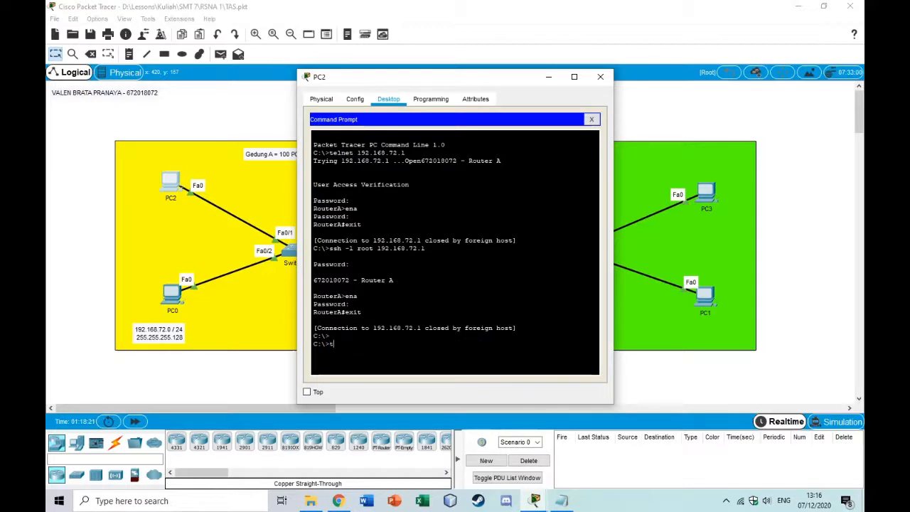
type("elnet 192.168.72.1")
left_click_drag(426, 76, 577, 82)
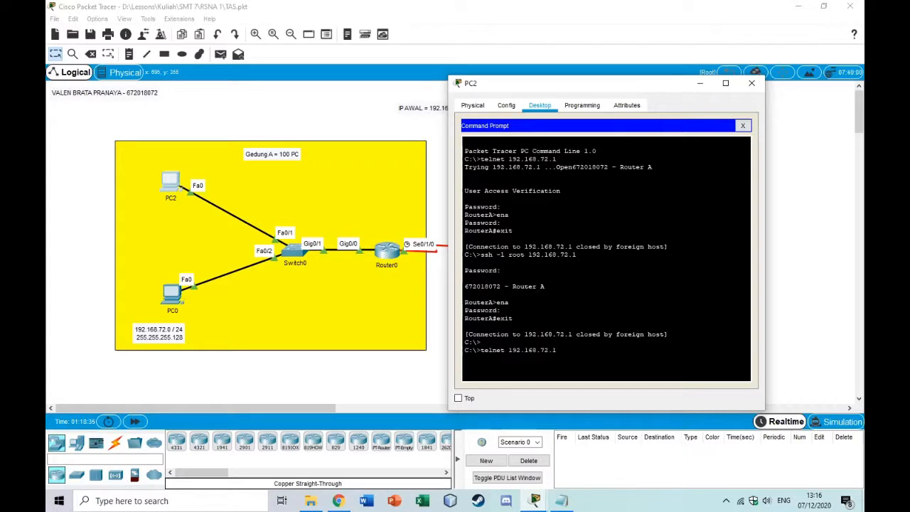
key("Return")
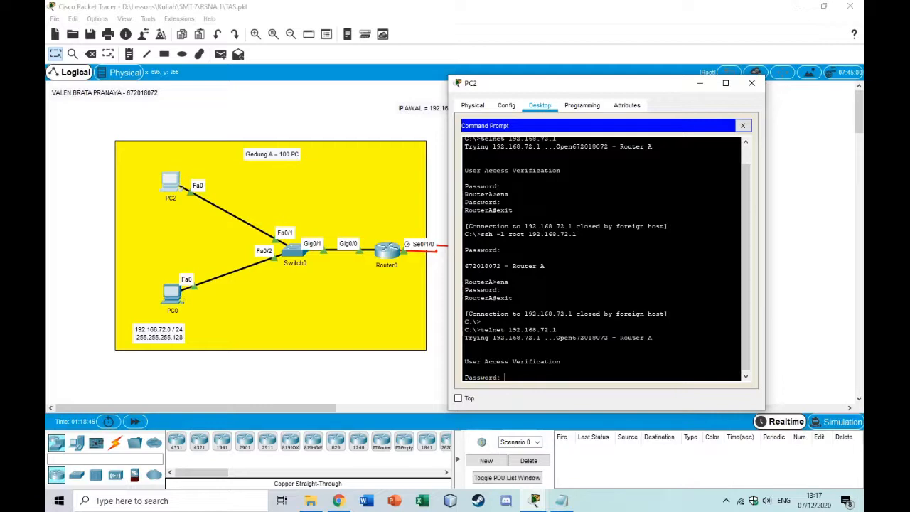
key("Return")
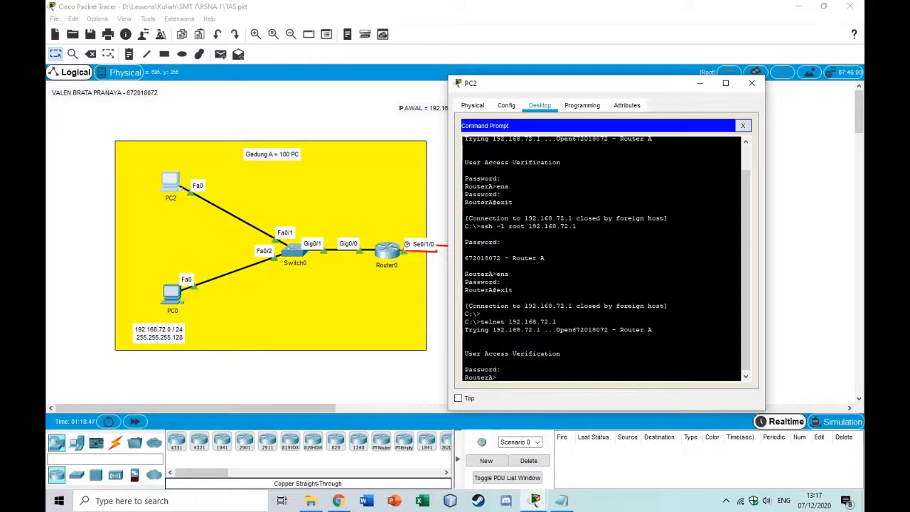
- Enter privileged mode on RouterA with ena and the enable password, and enter global configuration mode with conf t
type("ena")
key("Return")
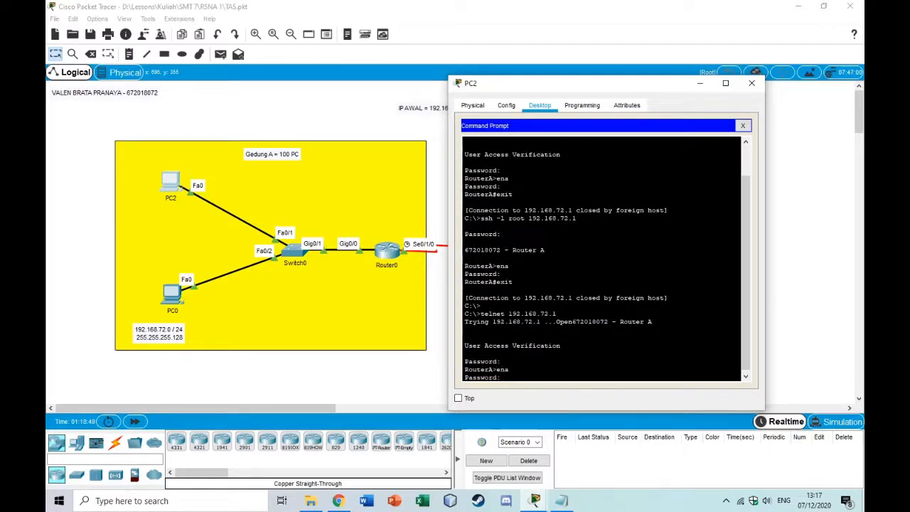
key("Return")
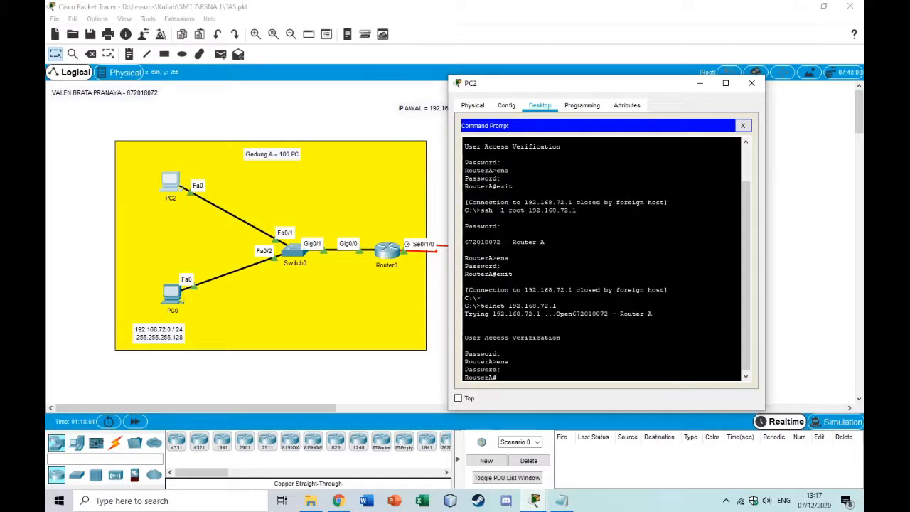
type("conf t")
key("Return")
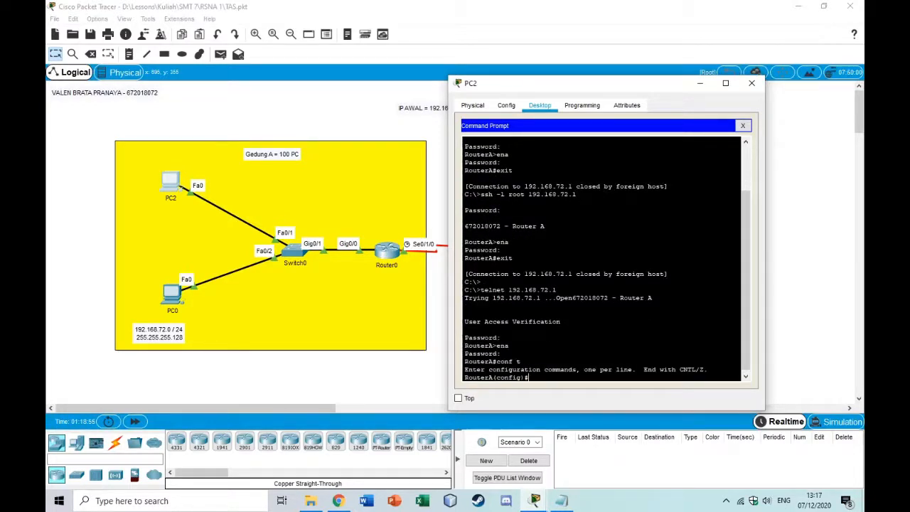
- Exit RouterA's global configuration mode and end the Telnet session
type("exit")
key("Return")
type("erA#e")
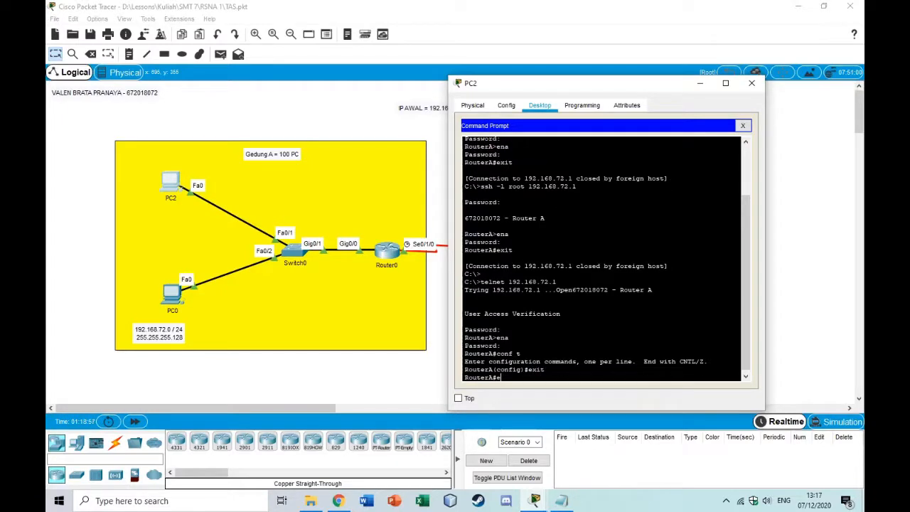
type("xit")
key("Return")
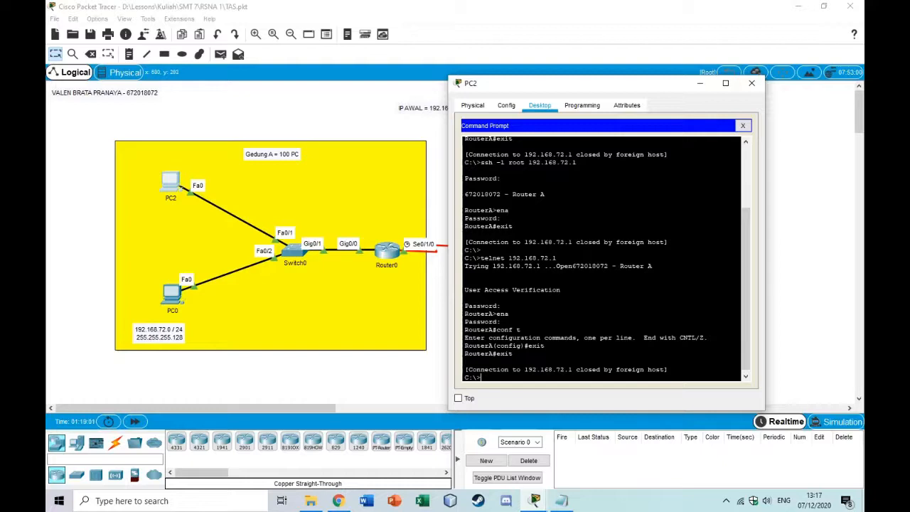
- Start an SSH session with ssh -l root 192.168.72.1 and enter the login password
scroll(601, 260, "up", 4)
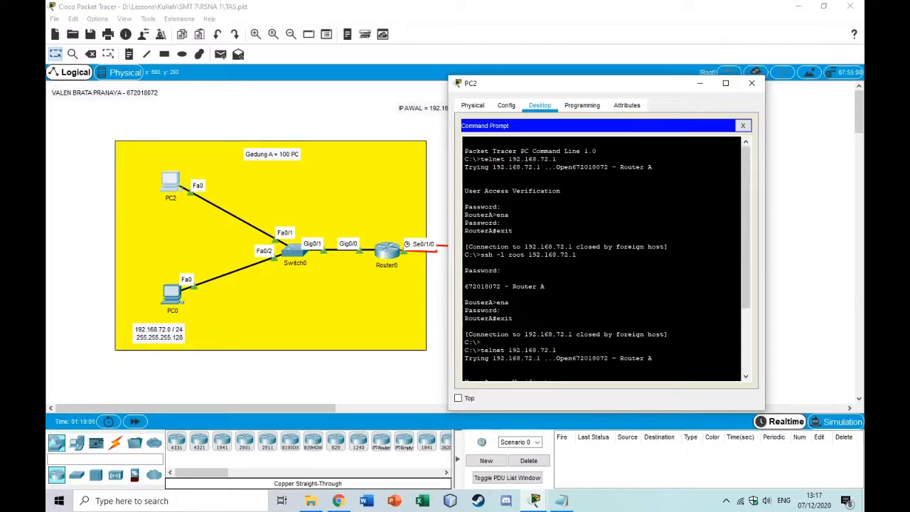
scroll(600, 260, "down", 4)
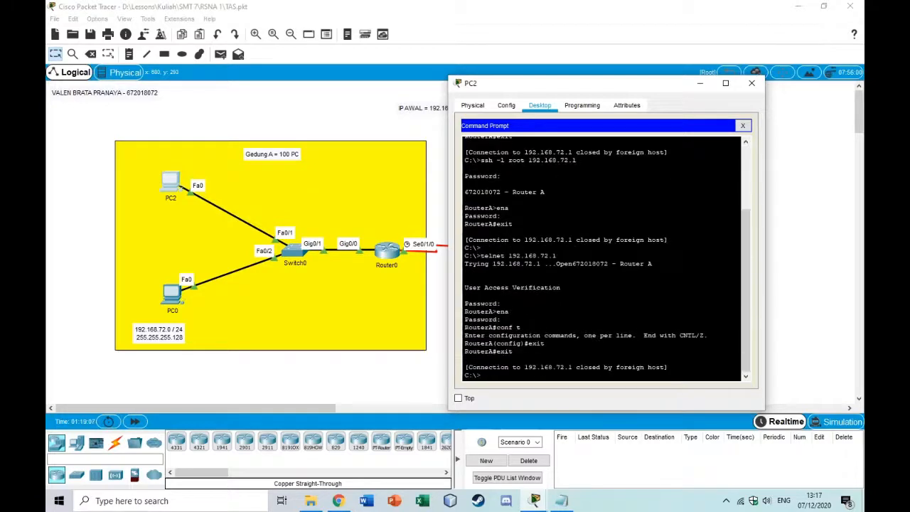
type("ssh -l")
scroll(601, 259, "up", 10)
scroll(600, 260, "down", 9)
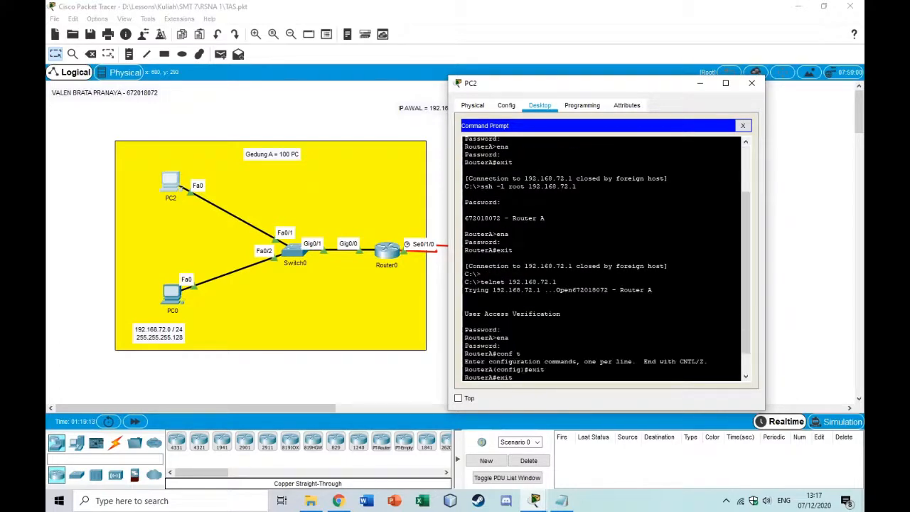
scroll(601, 259, "down", 1)
type("ro")
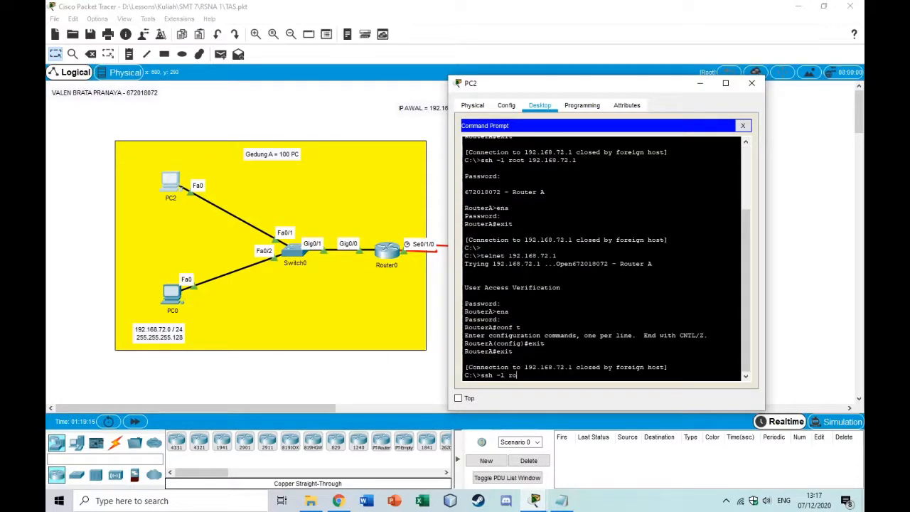
type("ot 192.168.72.1")
key("Return")
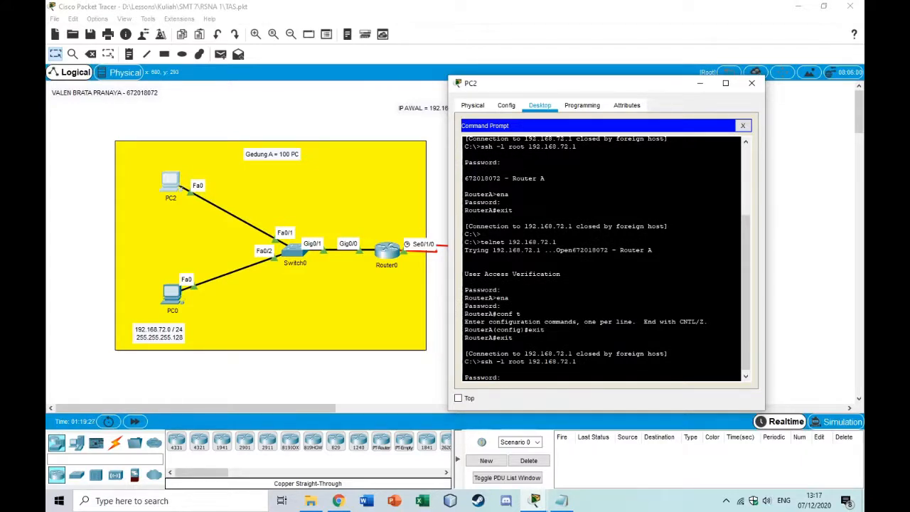
key("Return")
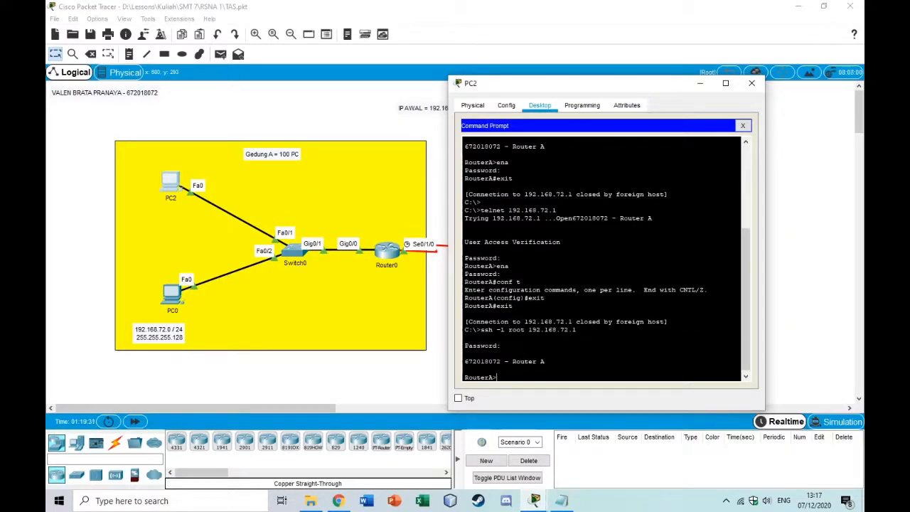
- Enter privileged mode on RouterA over SSH with ena and the enable password
type("ena")
key("Return")
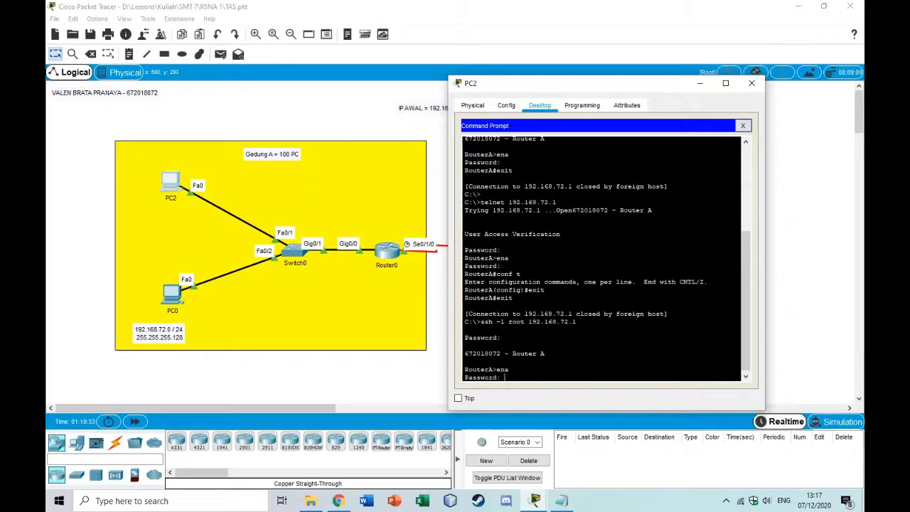
key("Return")
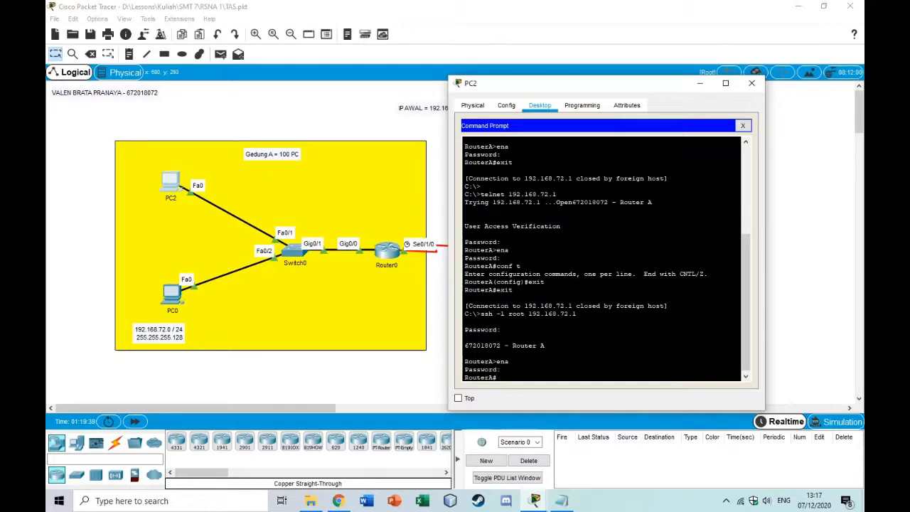
- Exit the SSH session and close PC2's window
type("exit")
key("Return")
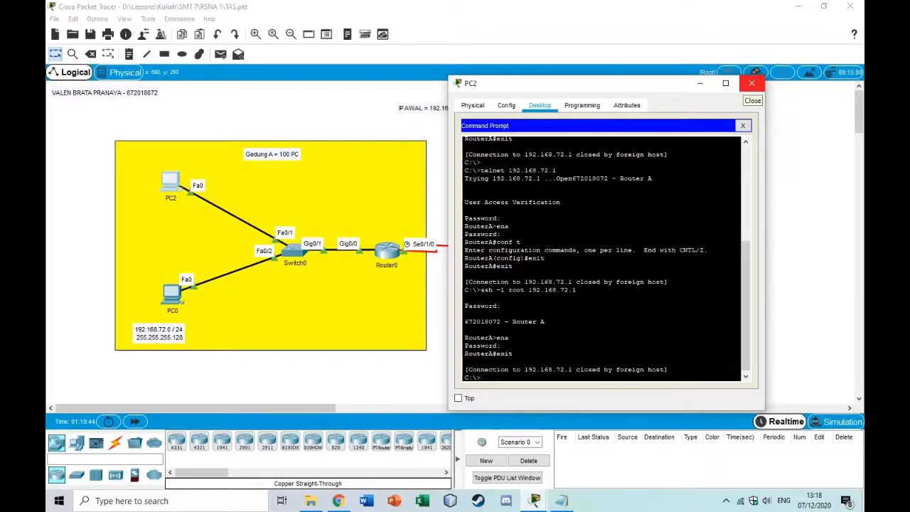
left_click(751, 83)
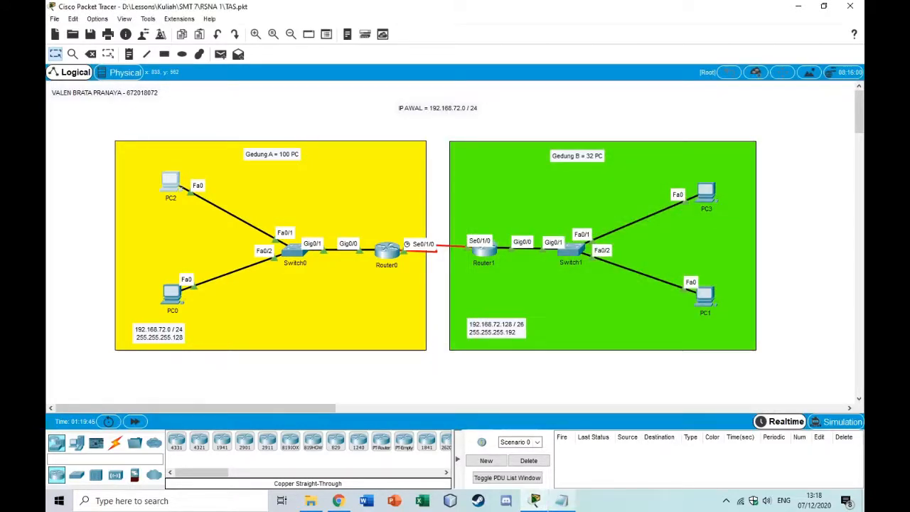